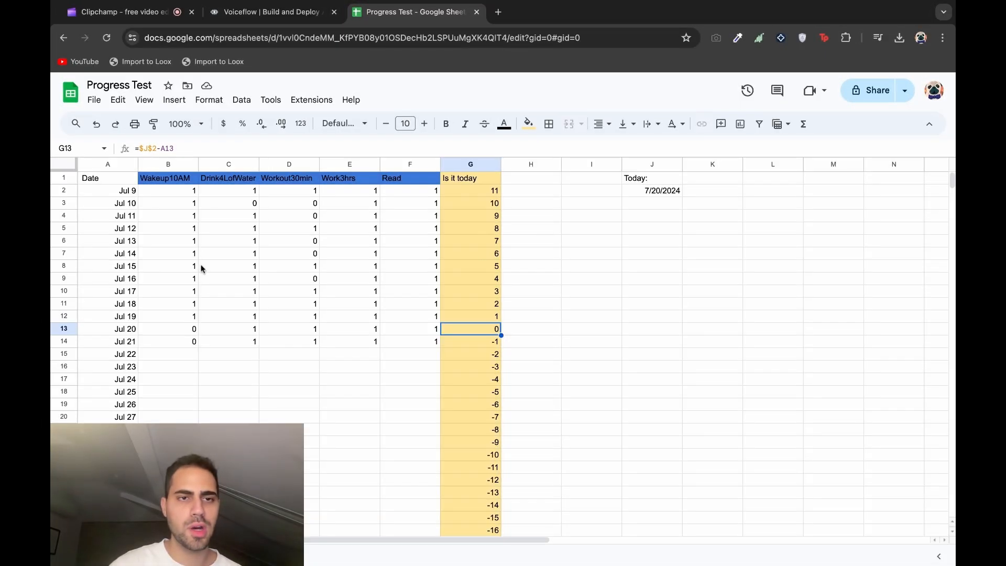
Review the habit headers Wakeup10AM through Read and sample values in B2 and C3
click(185, 181)
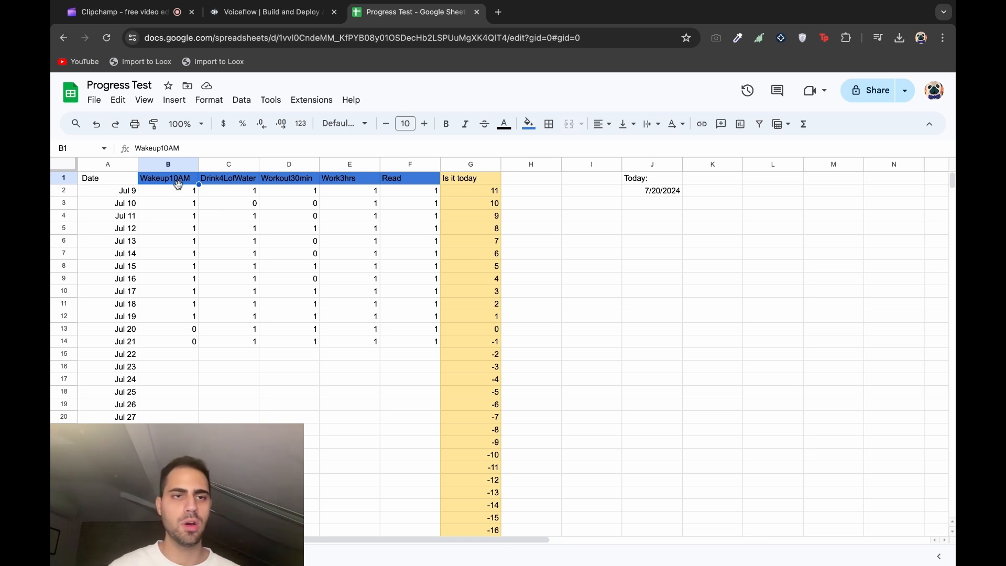
click(225, 183)
key(Tab)
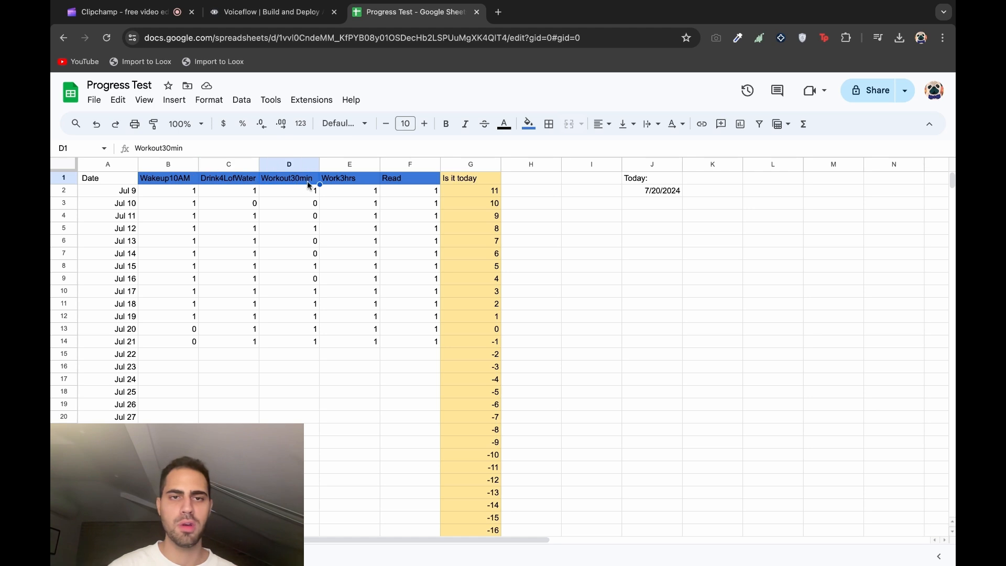
key(Tab)
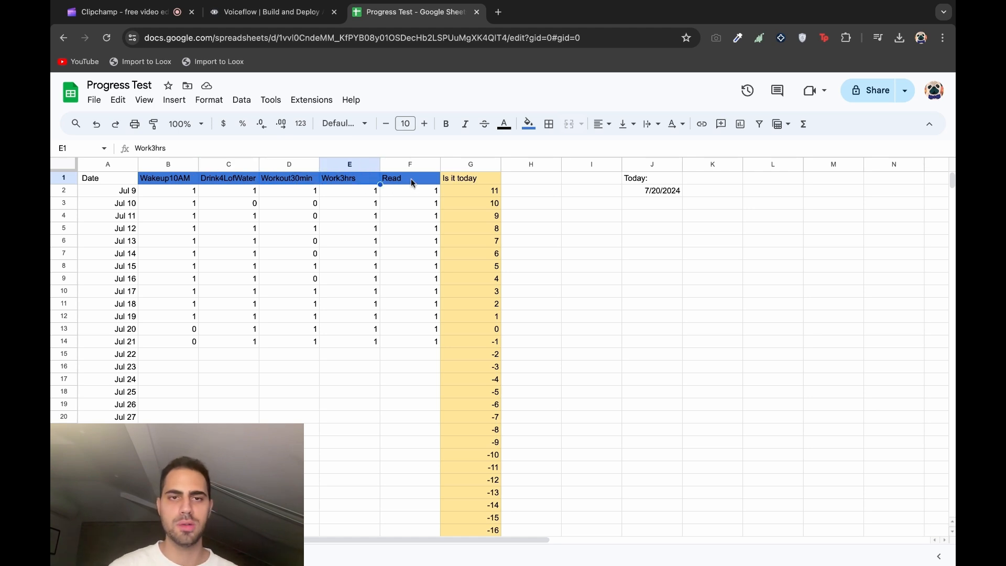
key(Tab)
click(192, 193)
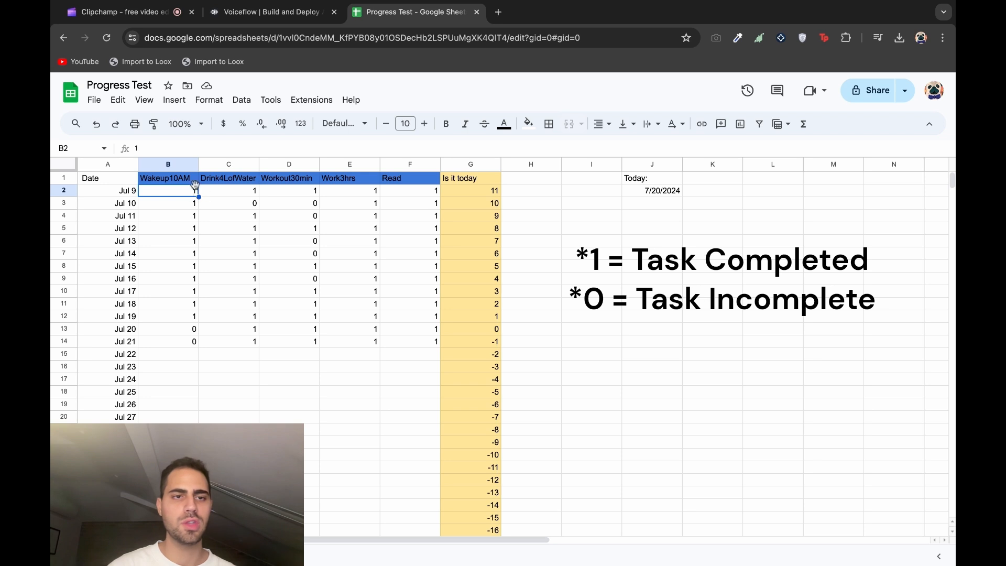
click(237, 207)
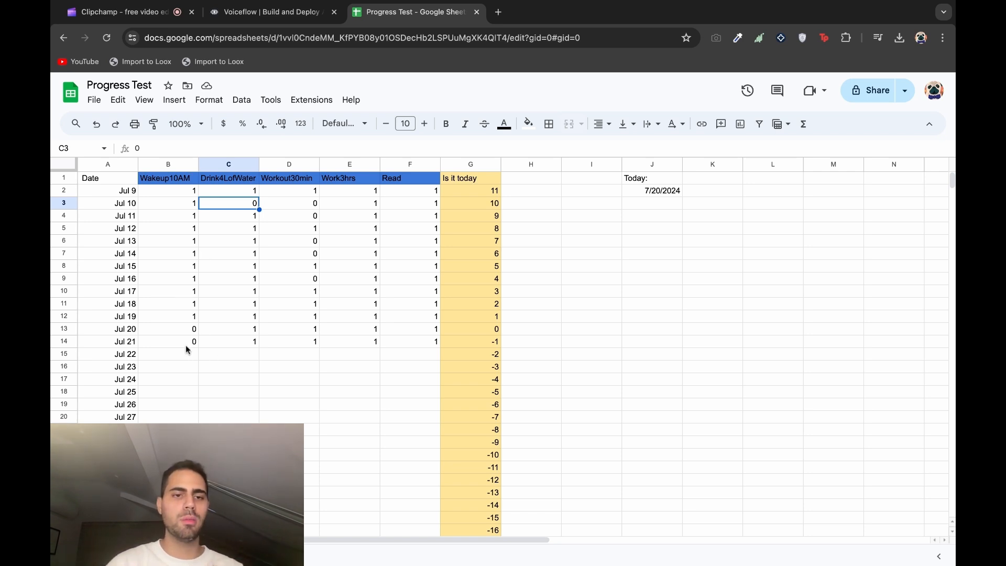
Clear the Jul 21 habit entries in row 14, then go to the Voiceflow website
click(232, 343)
click(281, 344)
click(244, 366)
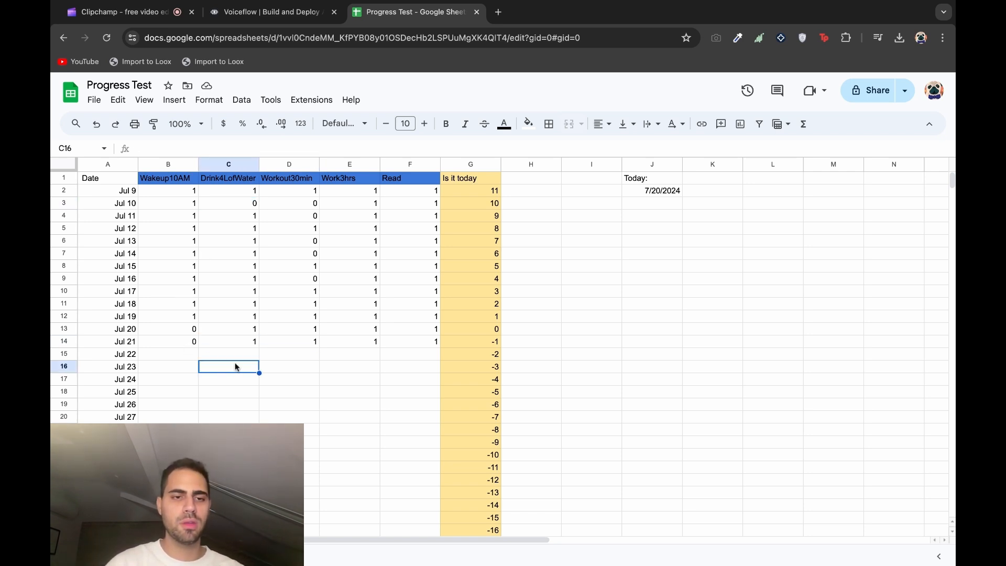
click(181, 346)
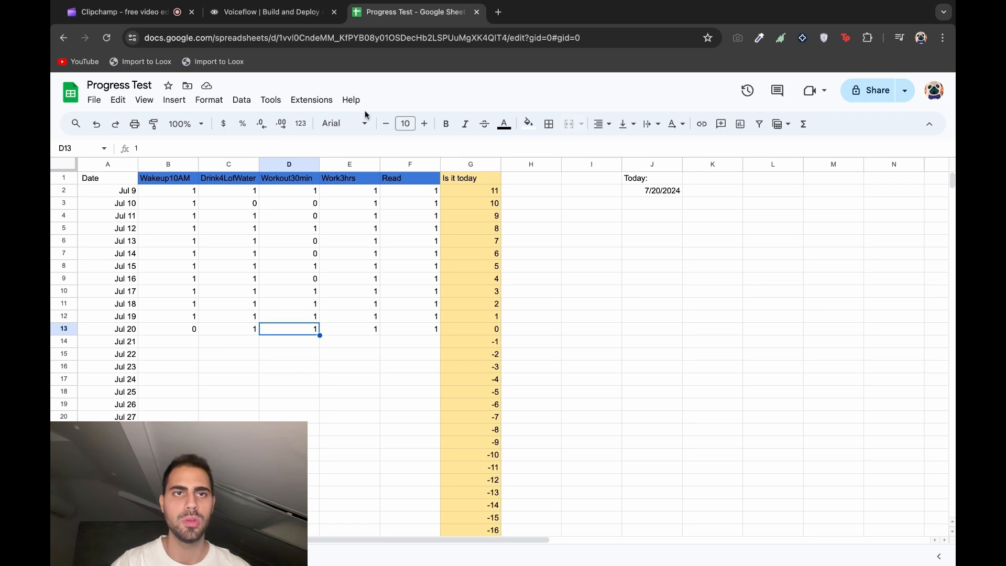
click(270, 12)
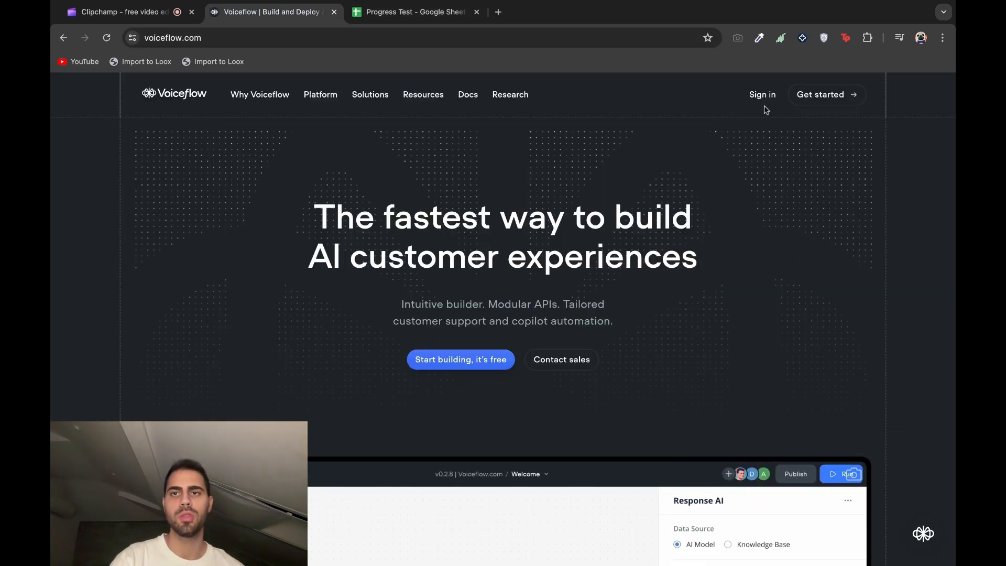
Sign in to Voiceflow and open the MonkeyMode:) agent's Home workflow
click(761, 95)
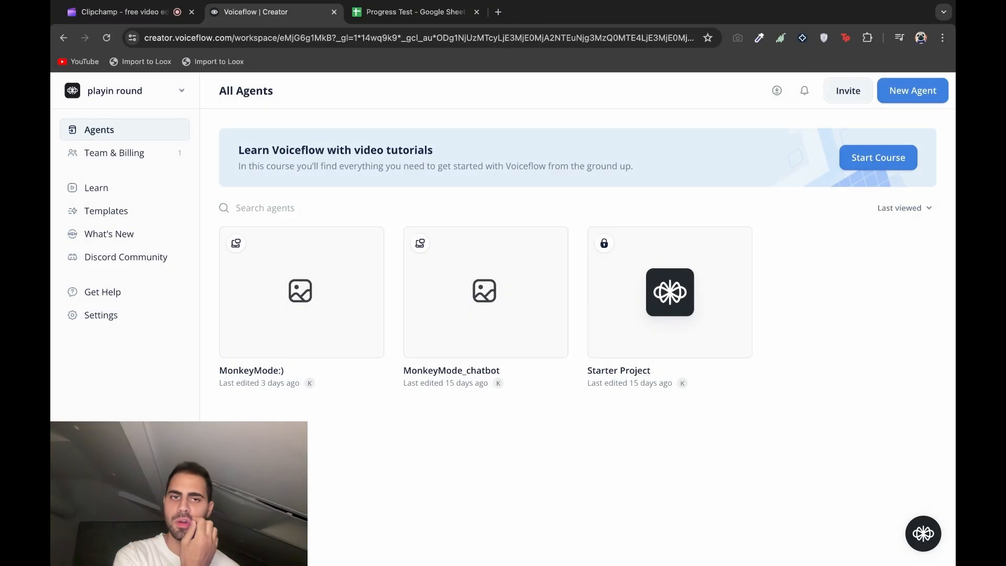
click(351, 254)
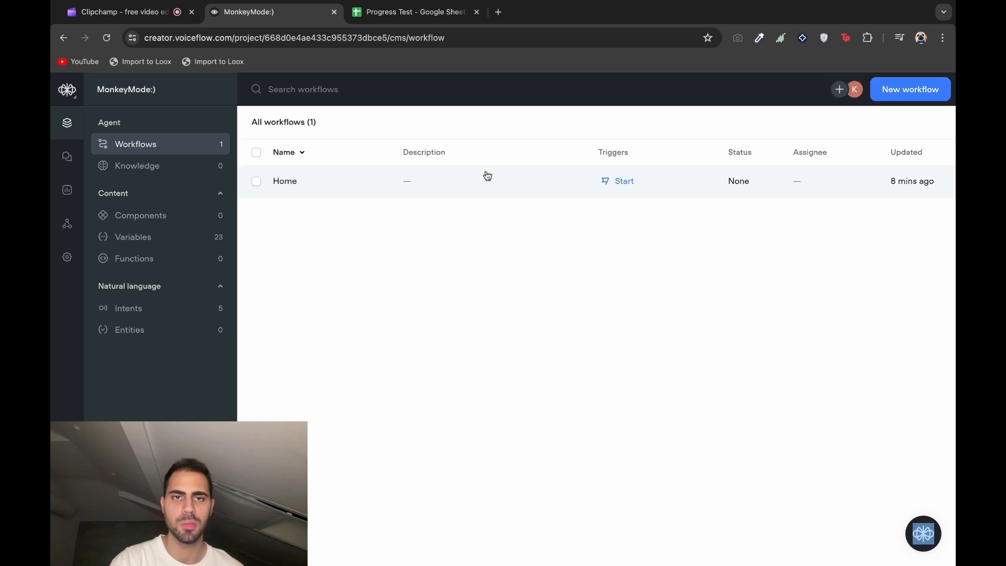
click(489, 180)
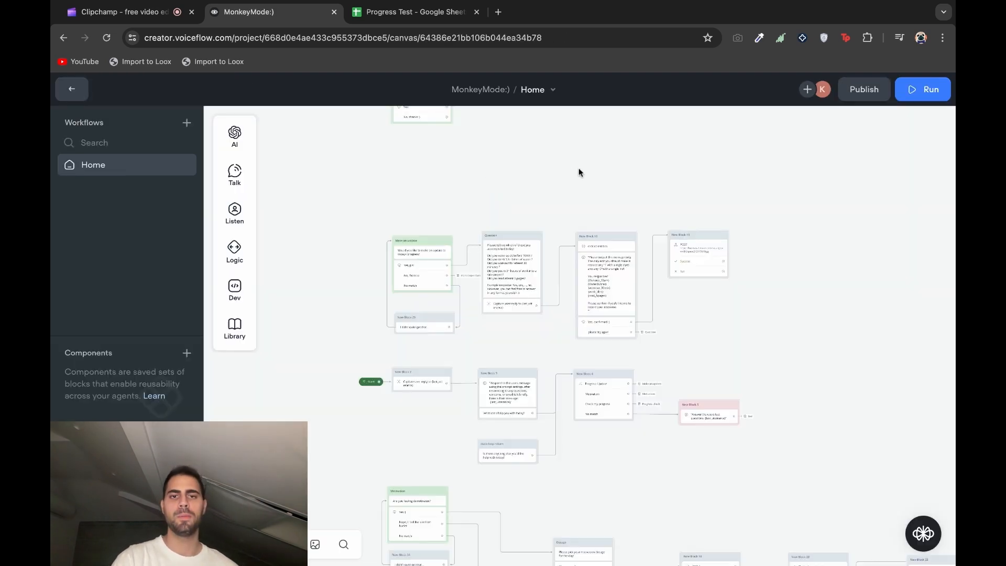
Zoom and pan the canvas onto the Progress check block
scroll(579, 169, up, 1)
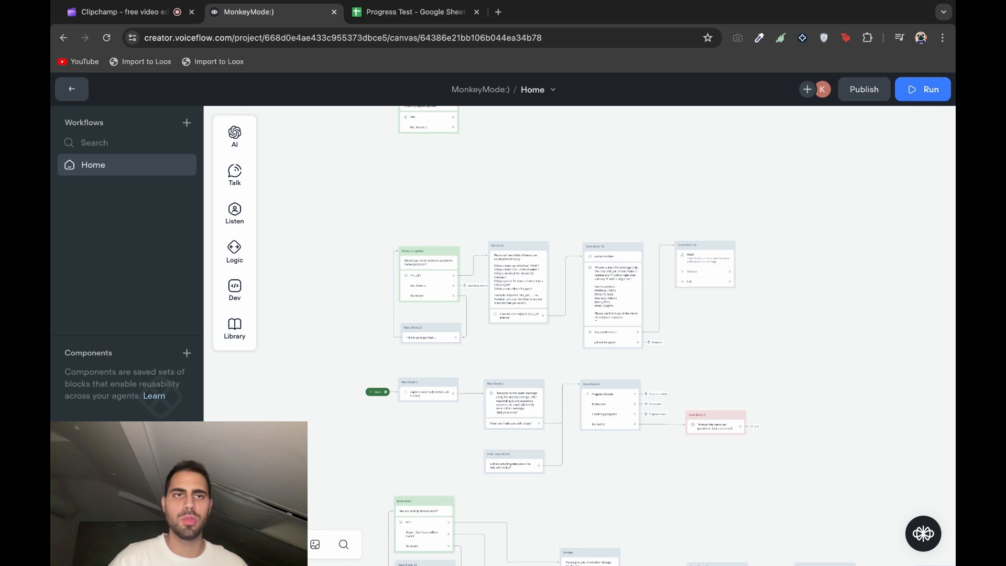
scroll(554, 220, down, 2)
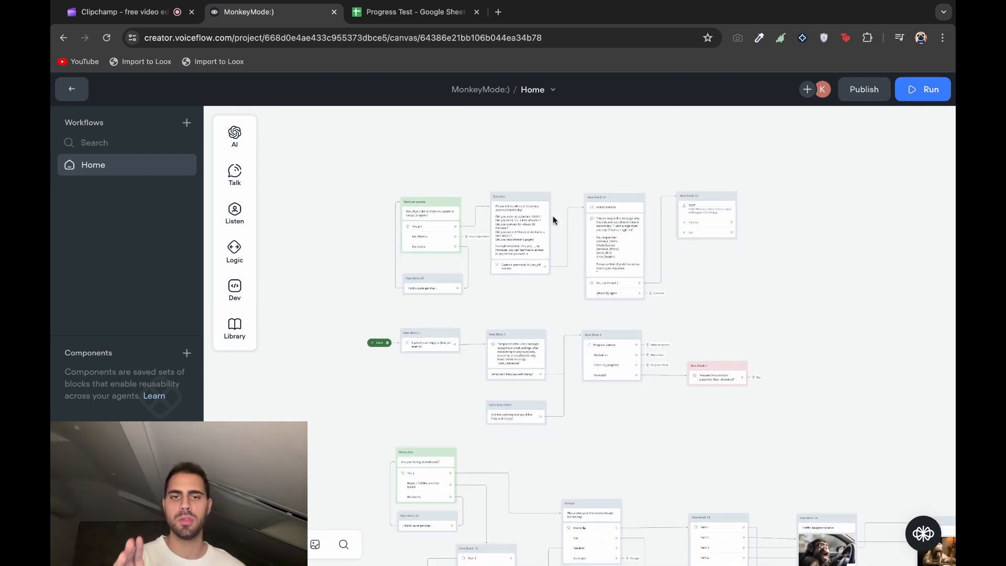
scroll(579, 336, right, 1)
scroll(579, 335, up, 1)
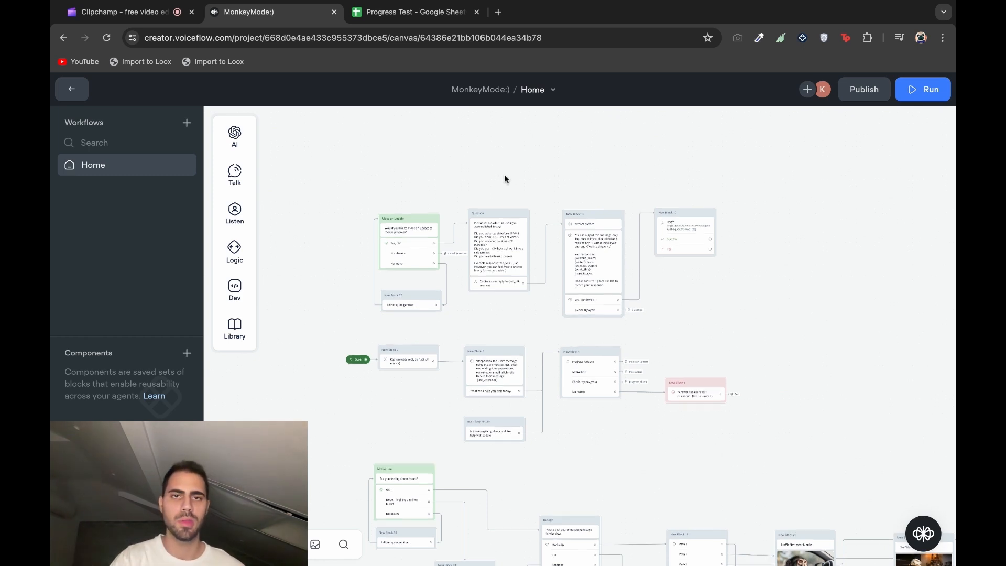
scroll(504, 174, up, 10)
Link the Progress check's Yes! port to a new Dev > API block, New Block 31
scroll(504, 174, left, 3)
scroll(504, 174, down, 2)
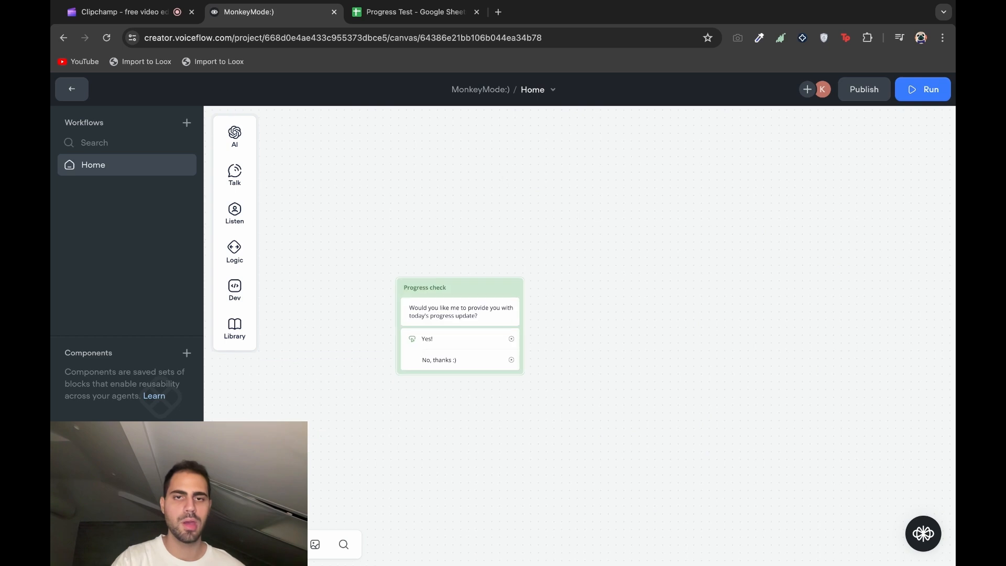
scroll(457, 216, up, 4)
scroll(458, 216, down, 1)
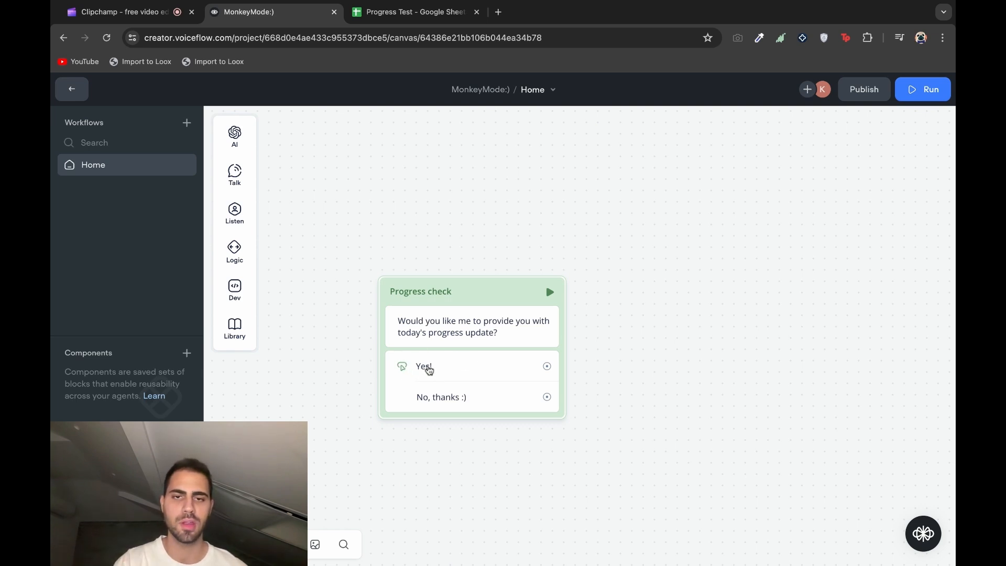
drag(549, 368, 666, 367)
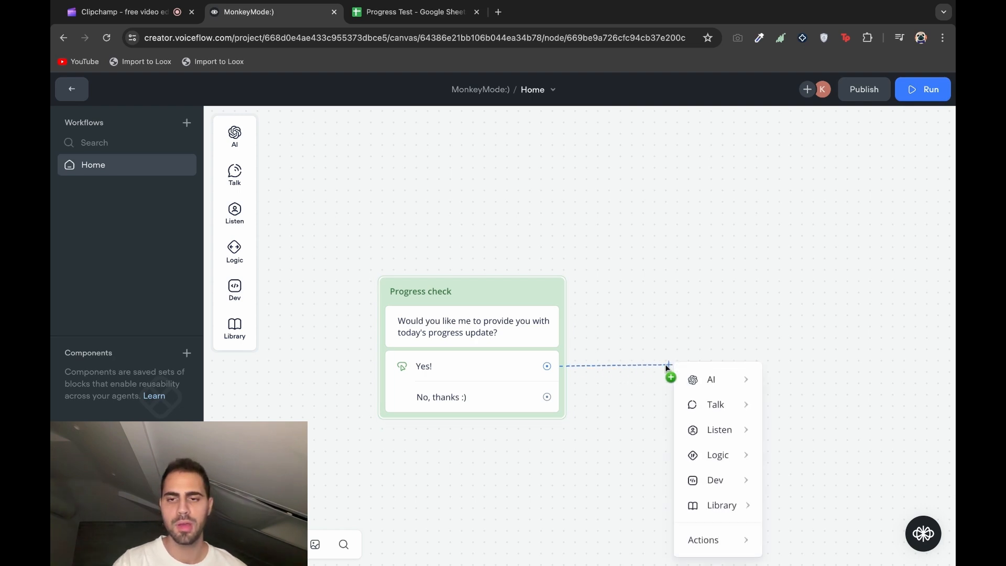
mouse_move(728, 473)
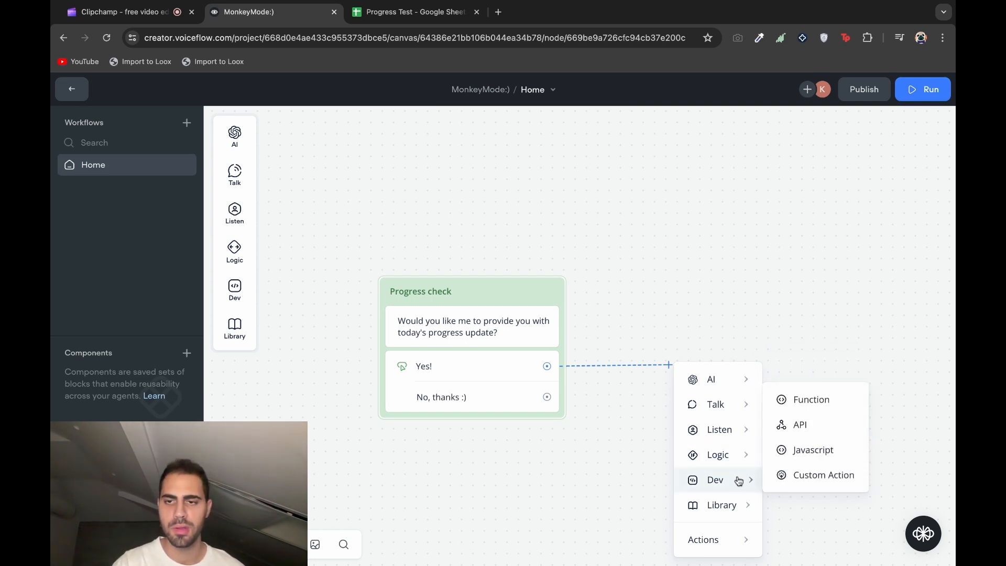
click(821, 425)
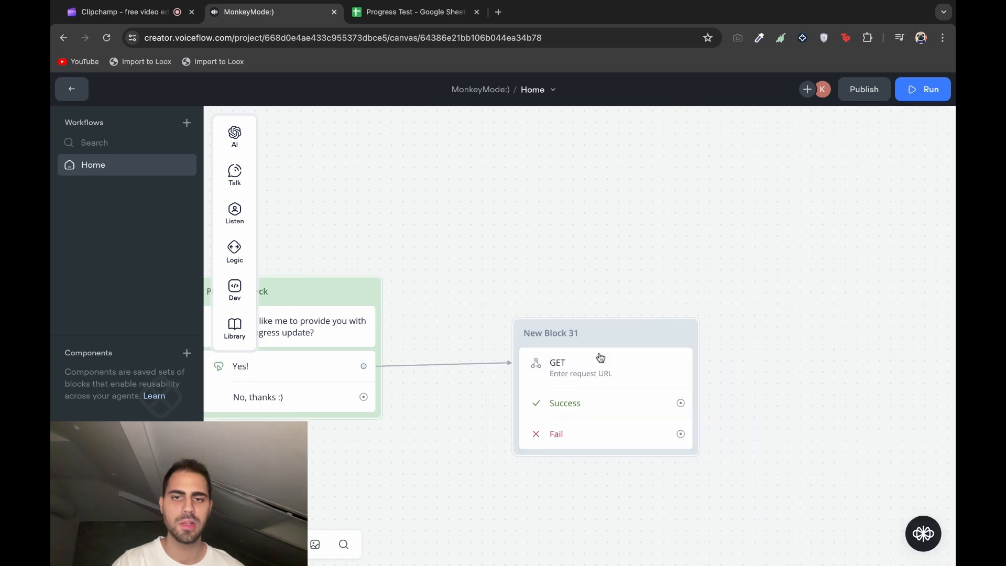
click(637, 333)
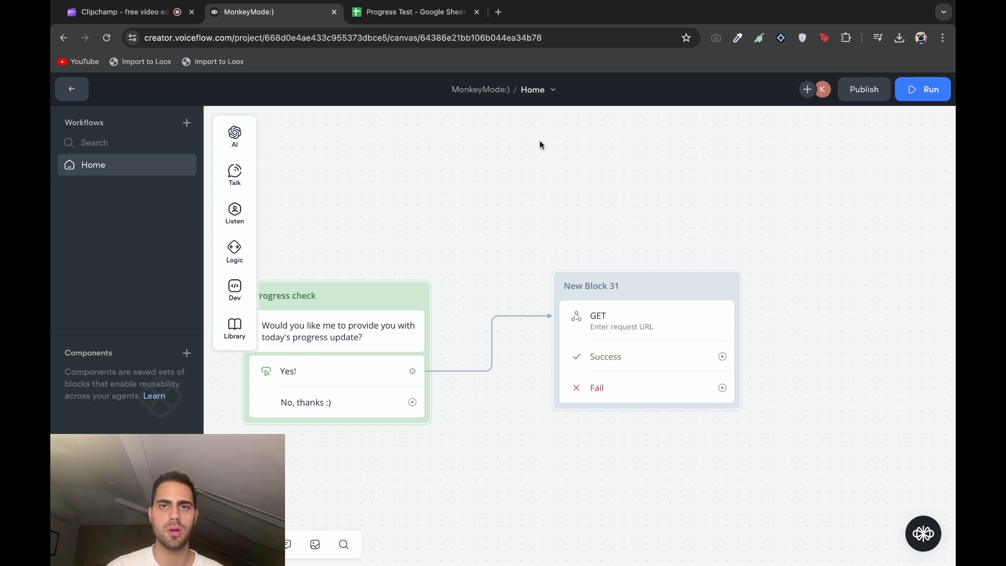
Go to make.com, log in, and start a new scenario
click(498, 11)
text(make.com)
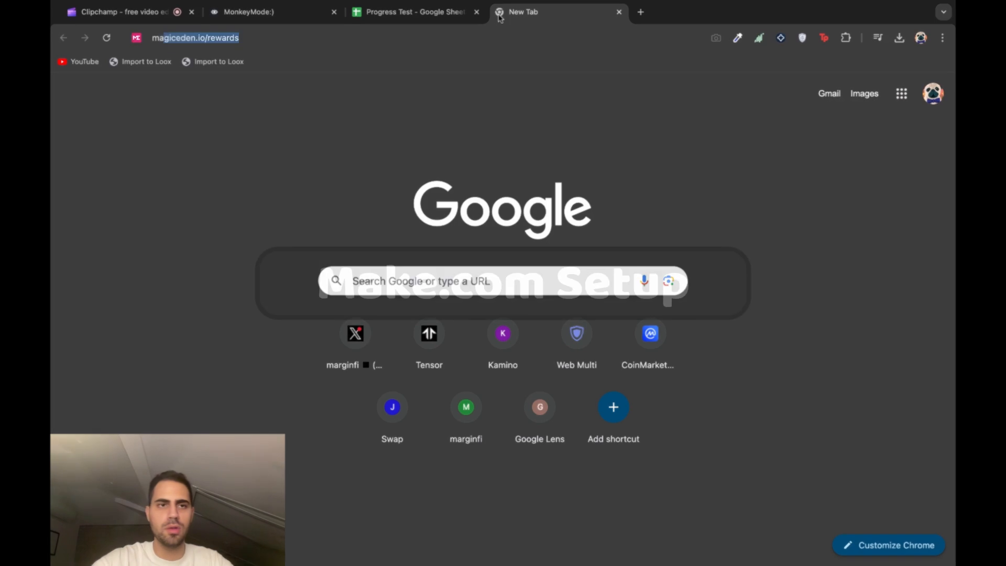
key(Return)
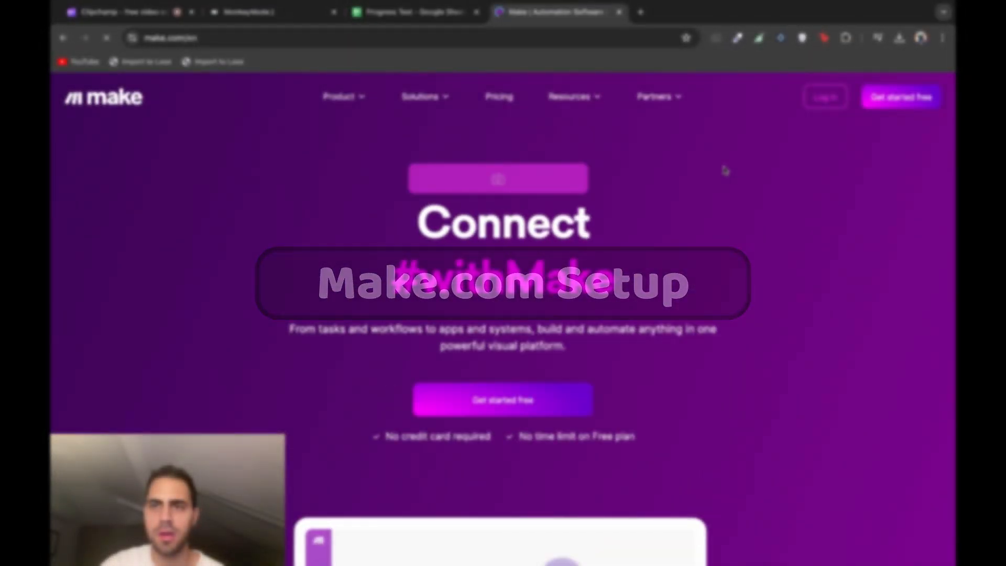
click(828, 97)
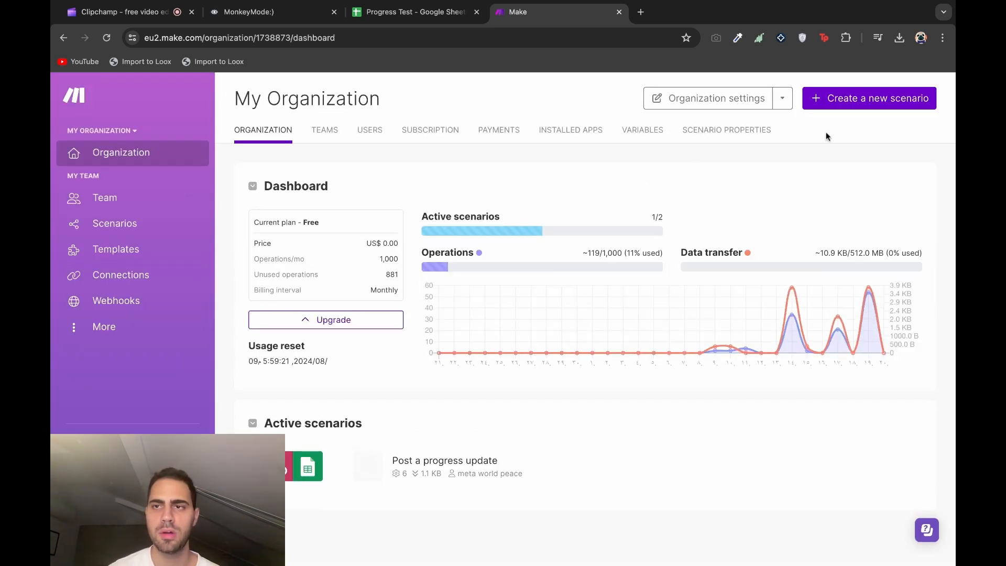
click(878, 105)
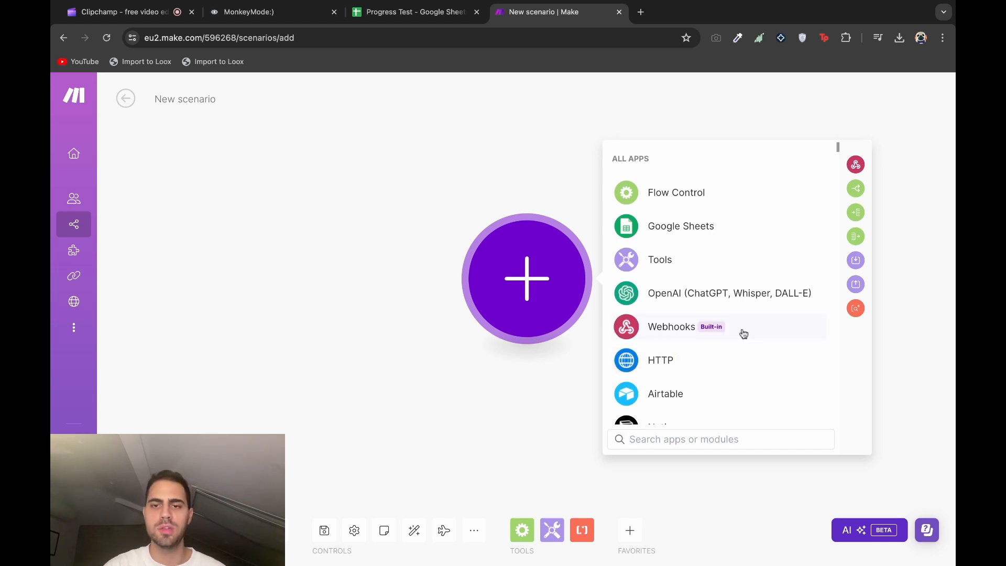
Add a custom webhook trigger named Webhook1, copy its address, and return to Voiceflow
click(671, 327)
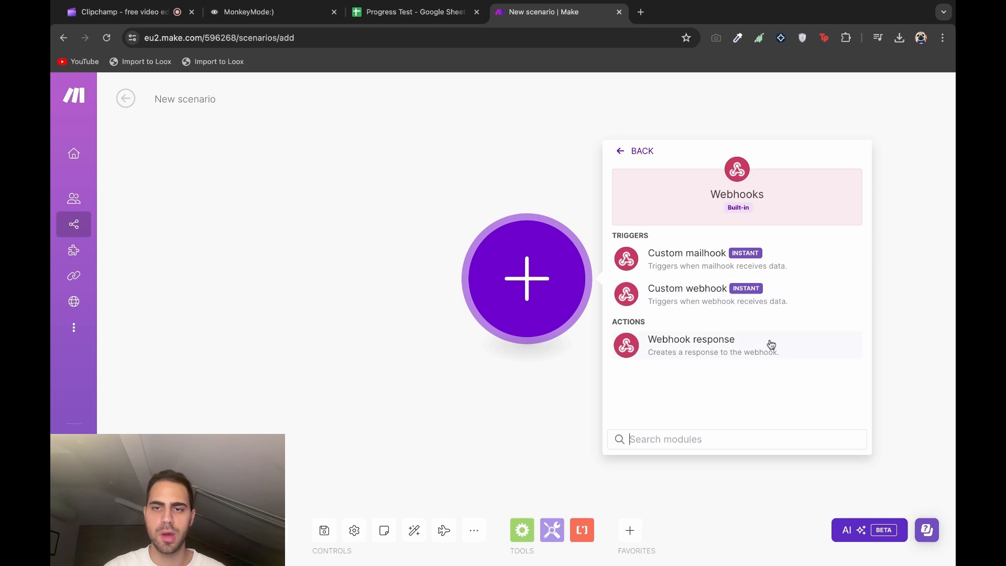
click(827, 301)
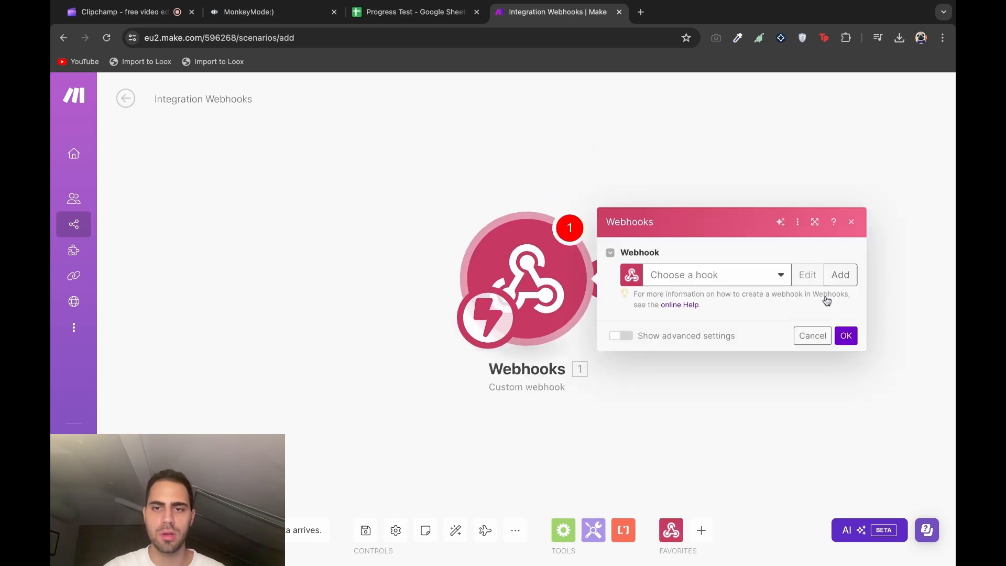
click(761, 276)
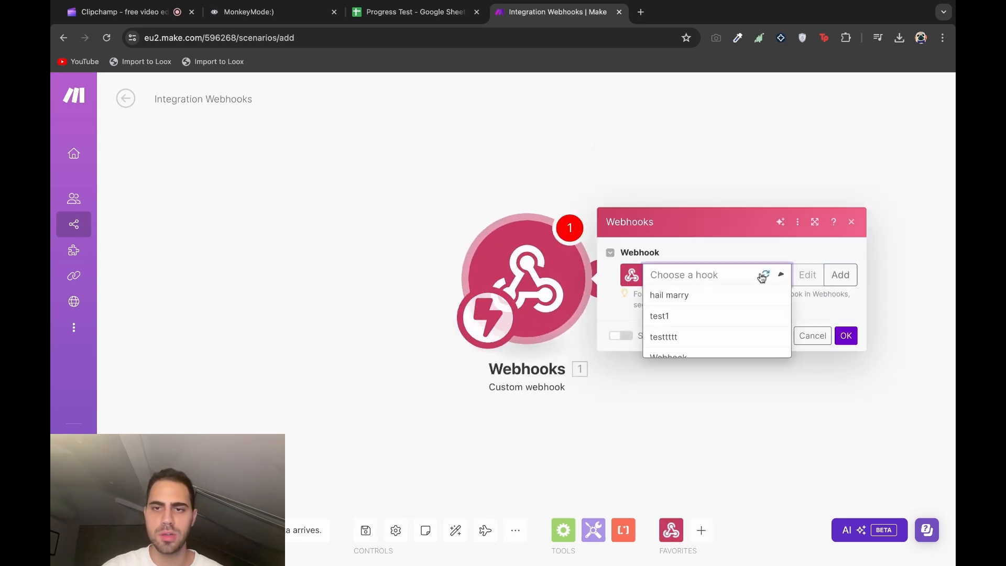
click(840, 275)
triple_click(696, 220)
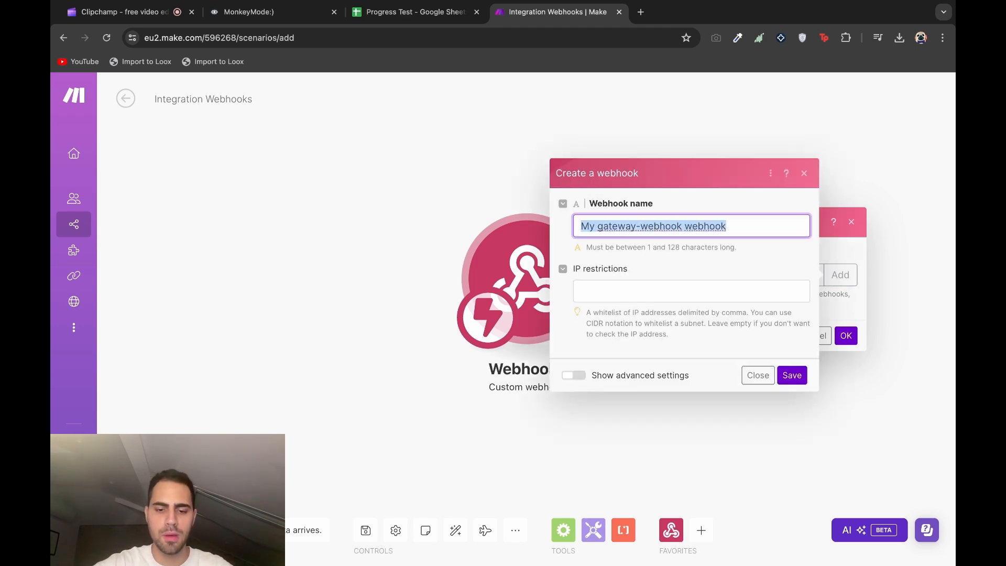
text(Webhook1)
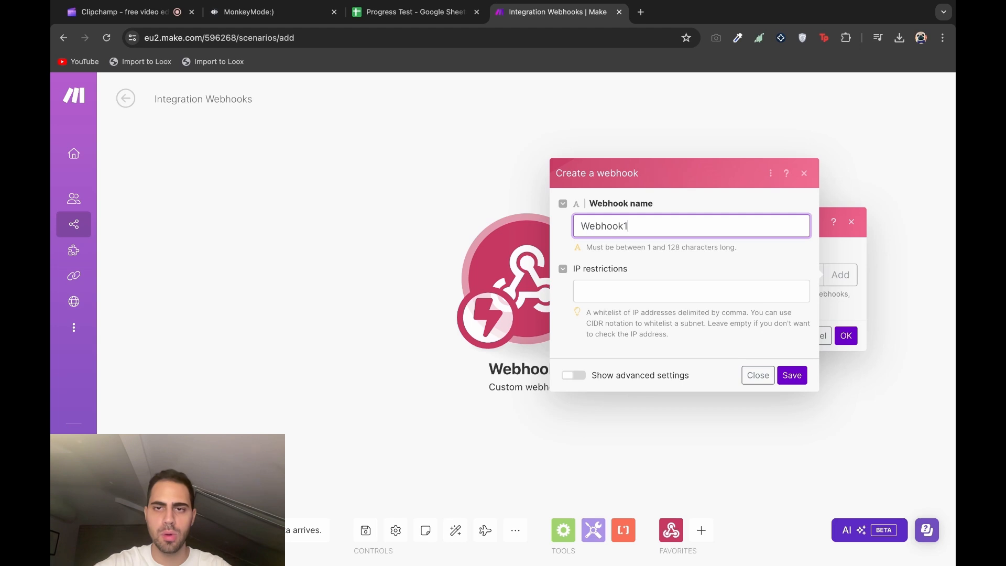
click(791, 376)
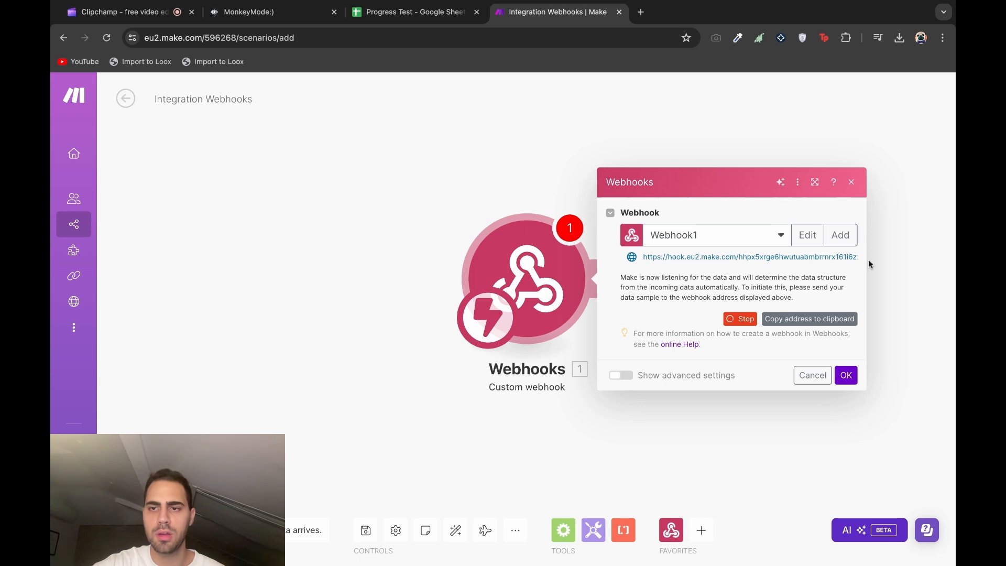
click(805, 321)
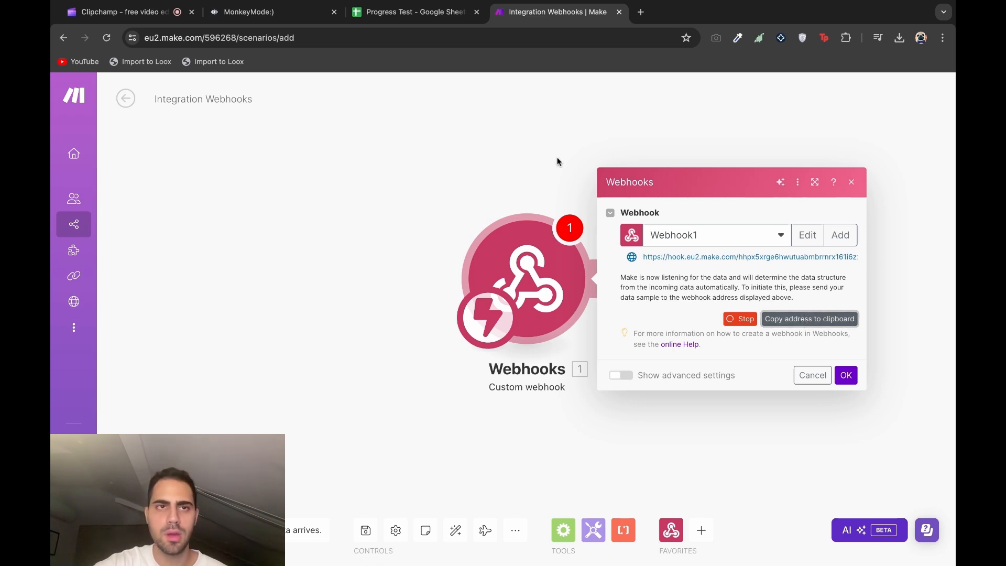
click(249, 11)
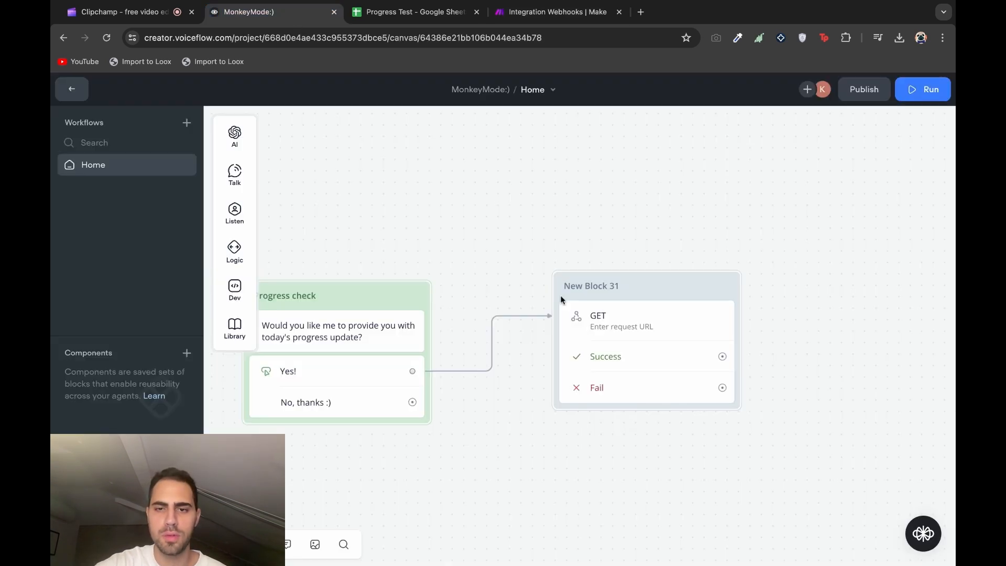
Paste the copied Make webhook URL as New Block 31's GET request URL
click(649, 285)
click(824, 166)
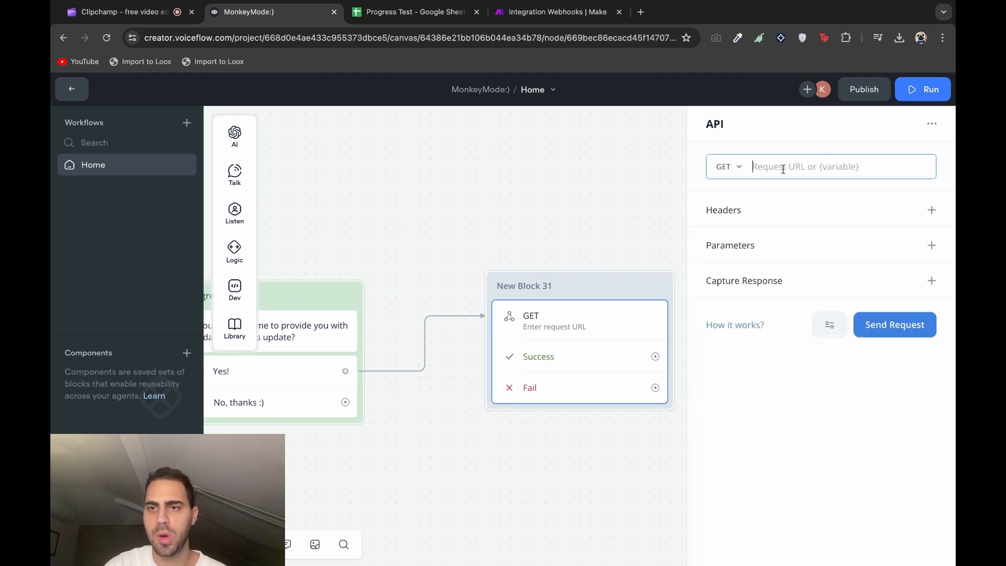
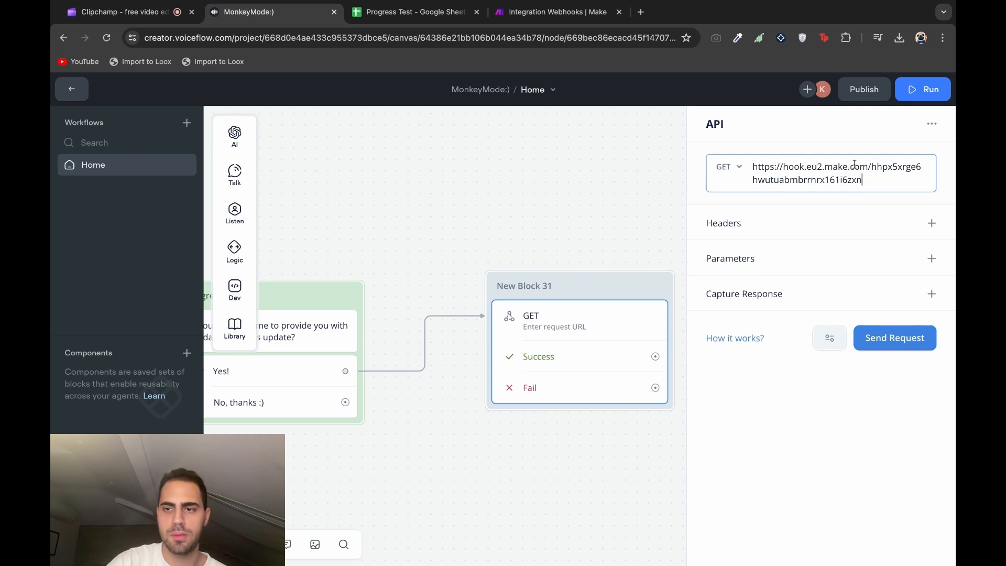
click(604, 203)
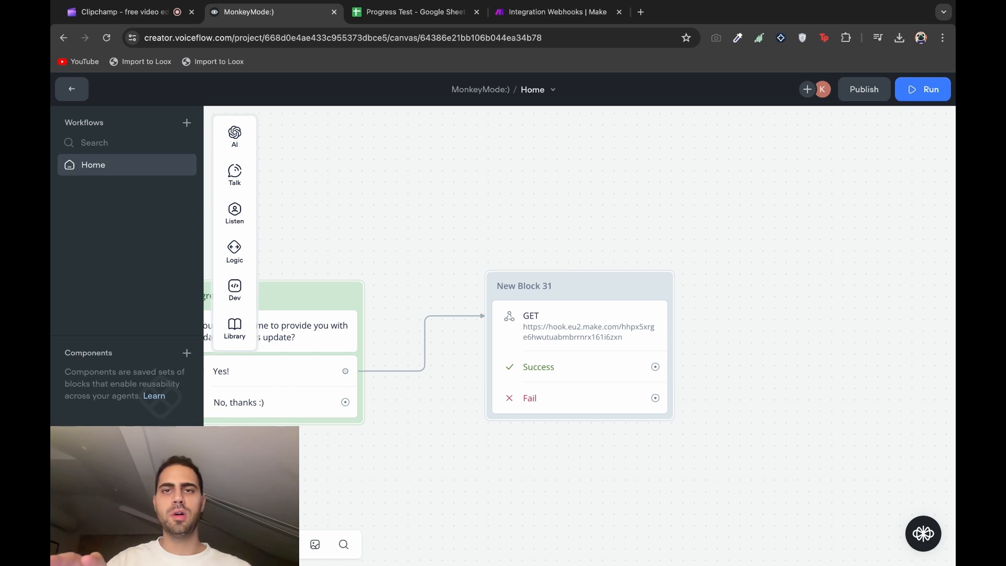
click(564, 19)
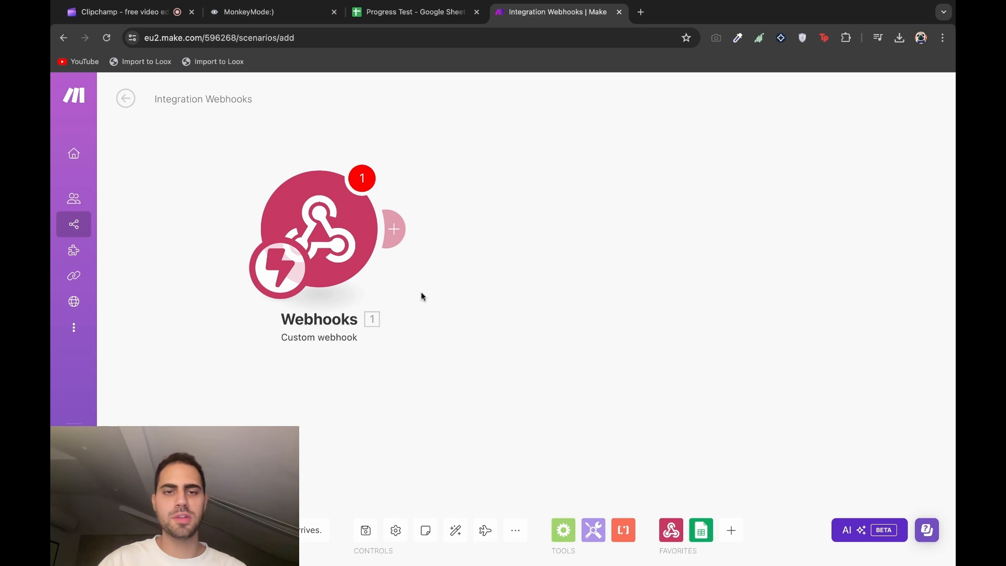
Add a Google Sheets Search Rows module after the webhook
click(401, 228)
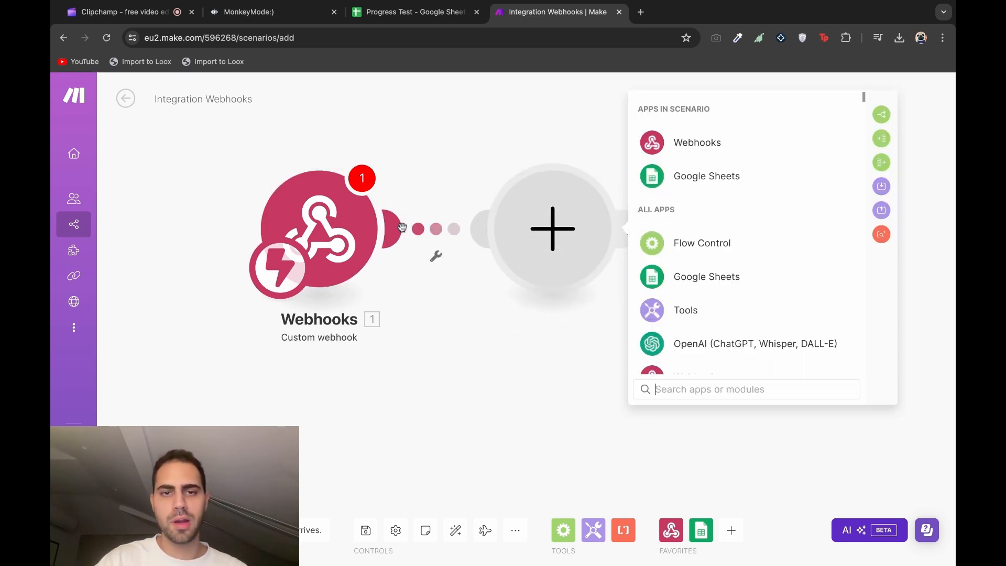
click(687, 182)
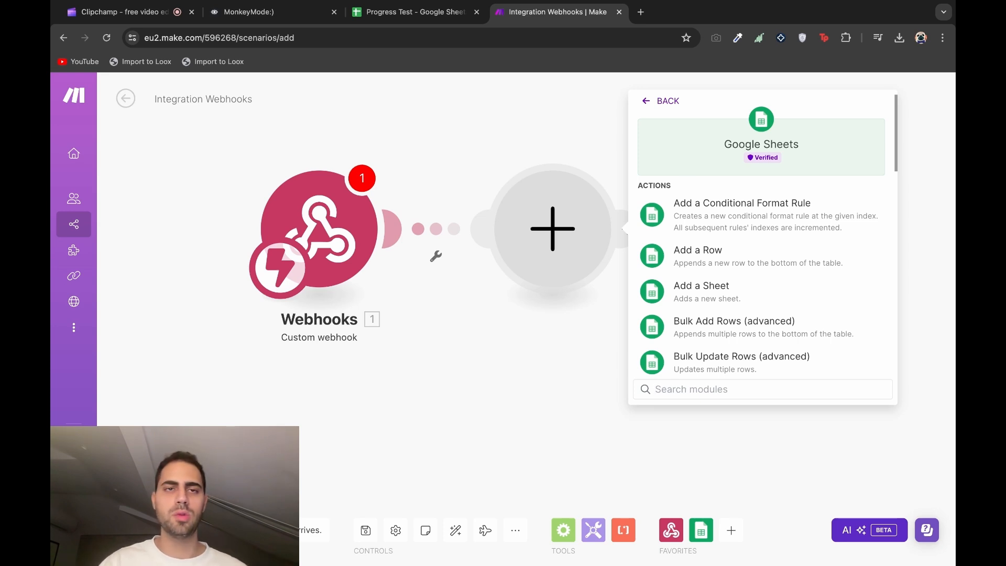
scroll(702, 220, down, 10)
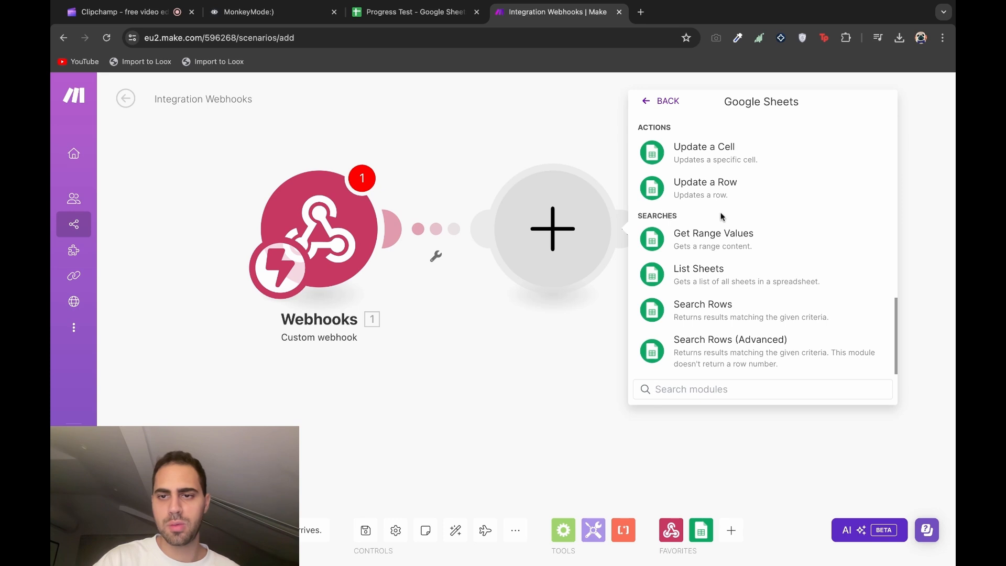
click(762, 311)
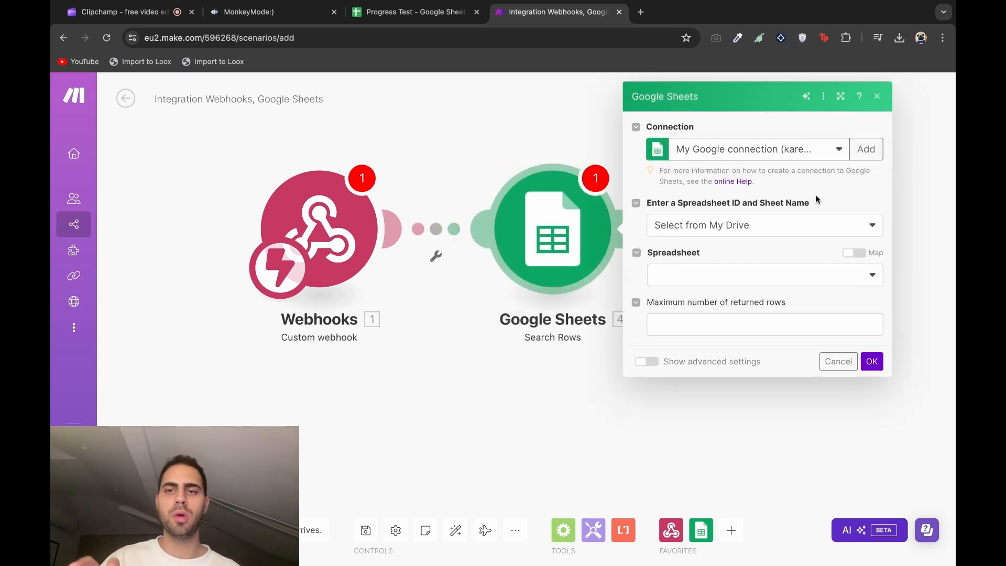
click(840, 152)
click(839, 151)
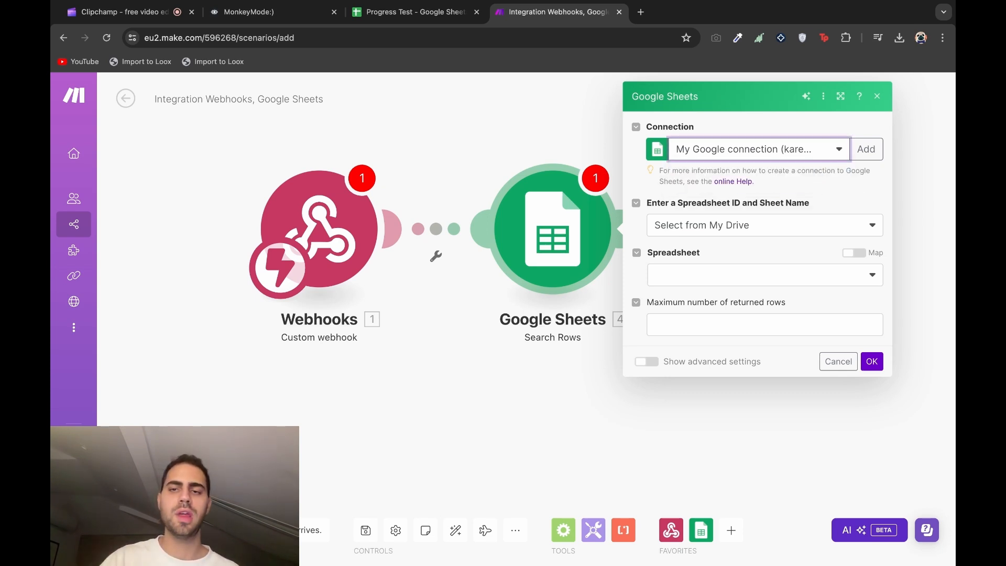
Point Search Rows at the Progress Test spreadsheet, Sheet1, with column range A-Z
click(800, 225)
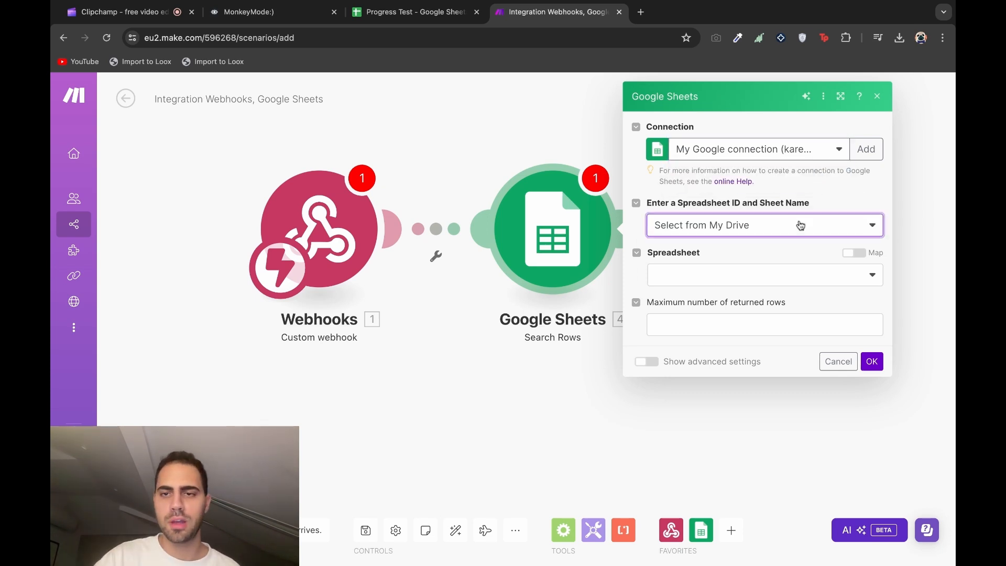
click(765, 282)
text(progress)
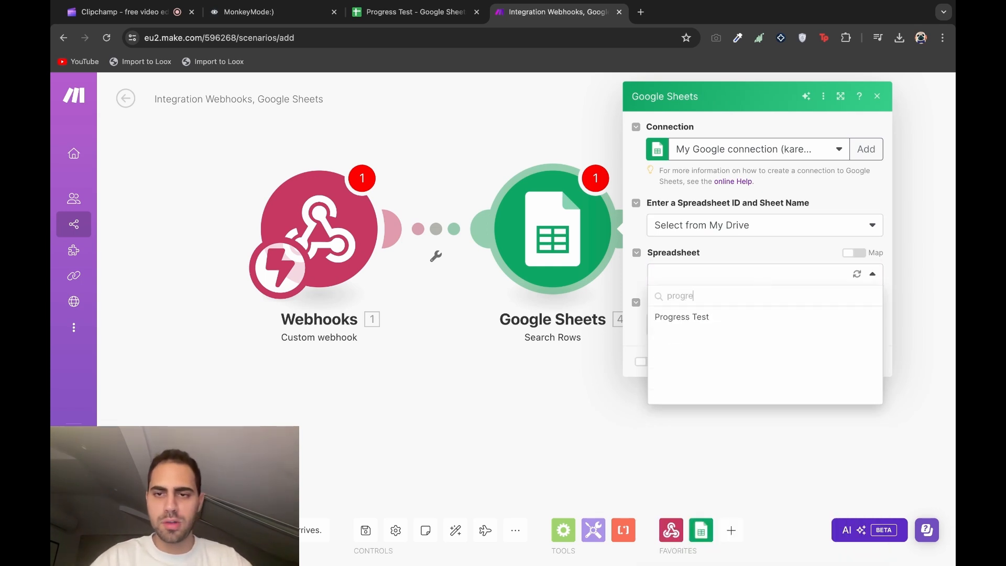
click(742, 319)
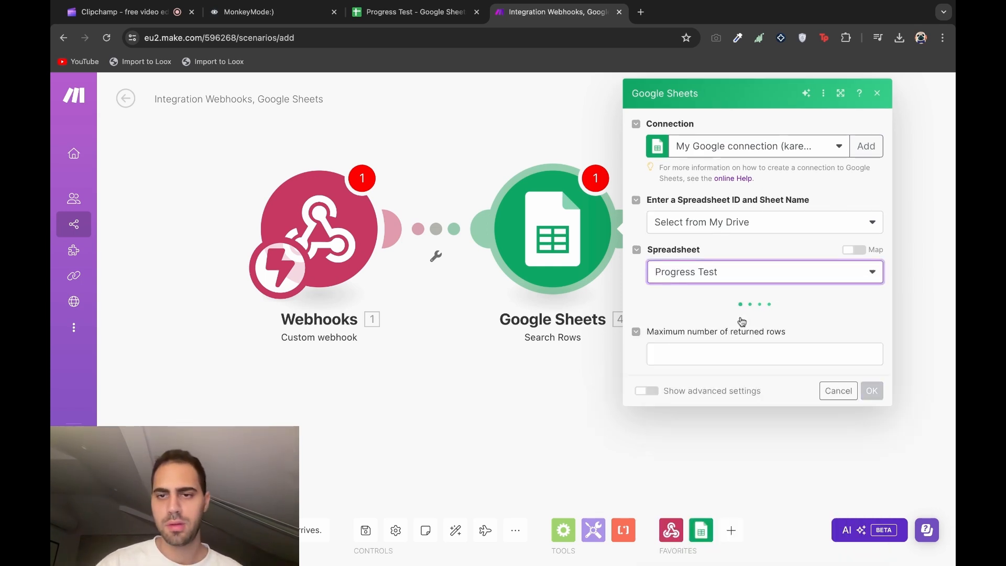
click(744, 321)
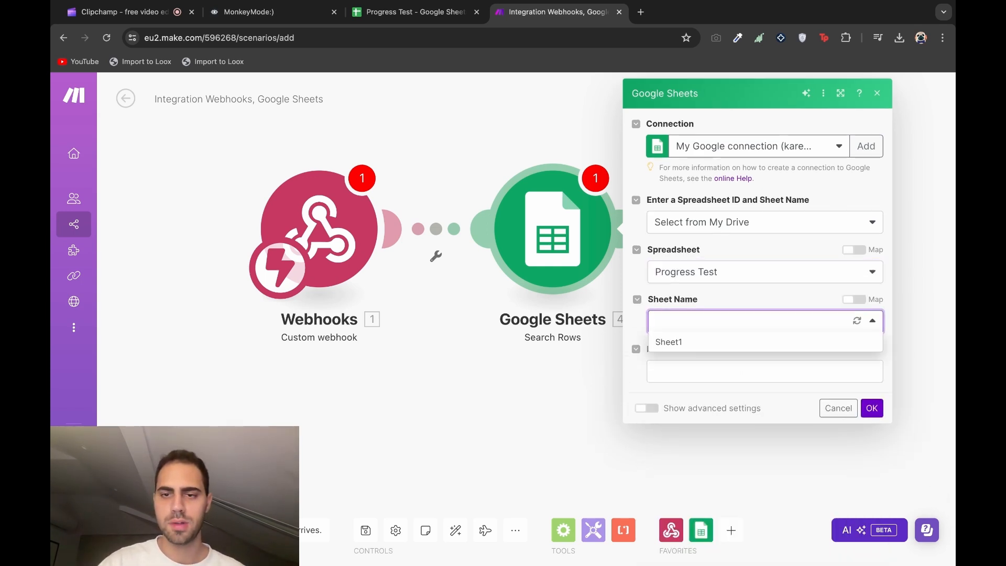
click(732, 342)
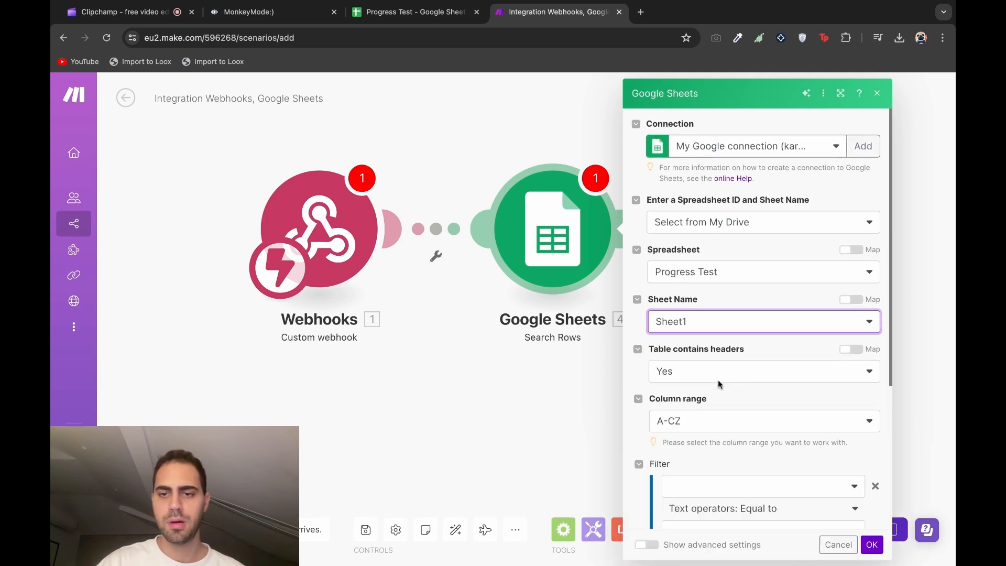
scroll(700, 439, down, 1)
click(712, 360)
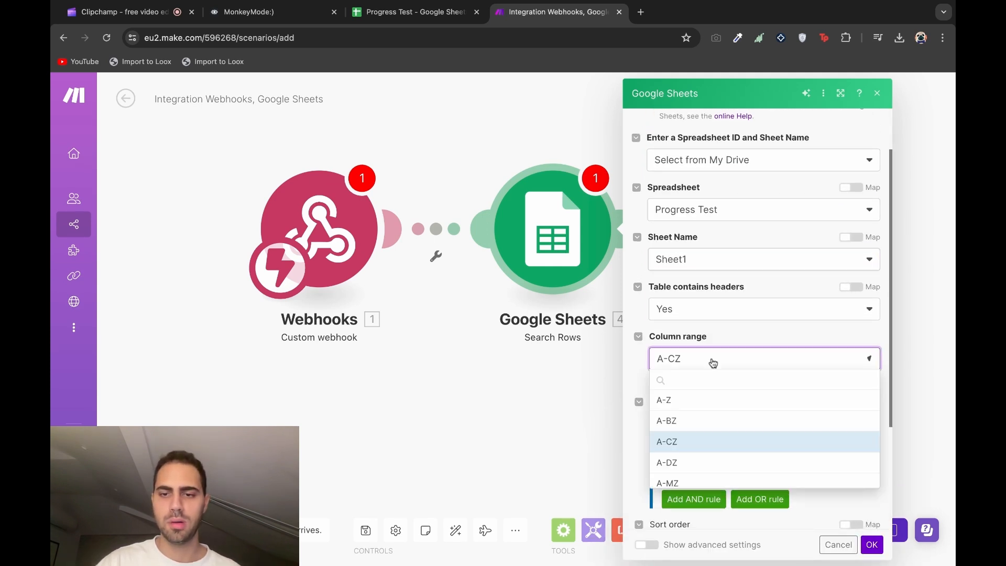
click(705, 400)
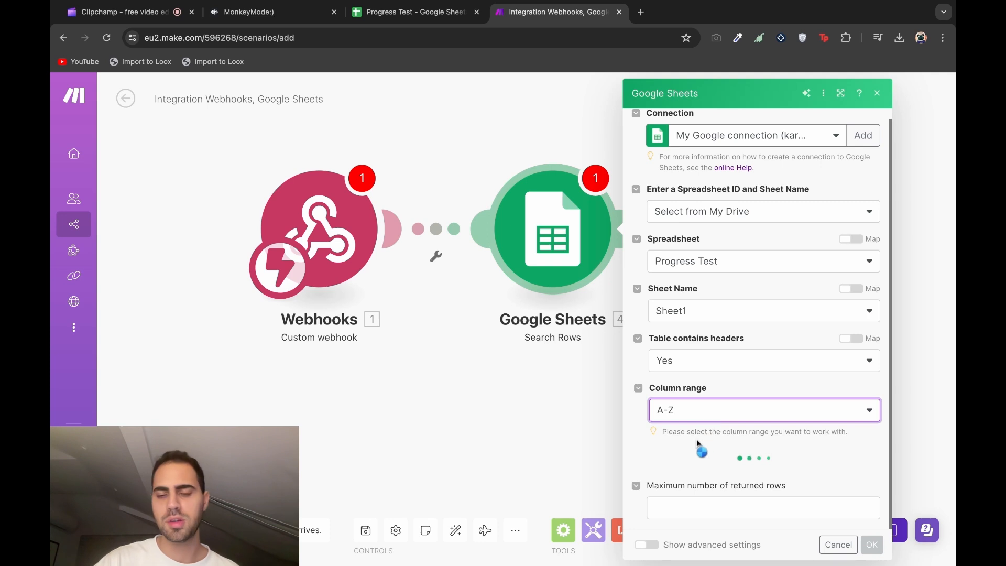
scroll(697, 439, down, 2)
scroll(696, 439, down, 1)
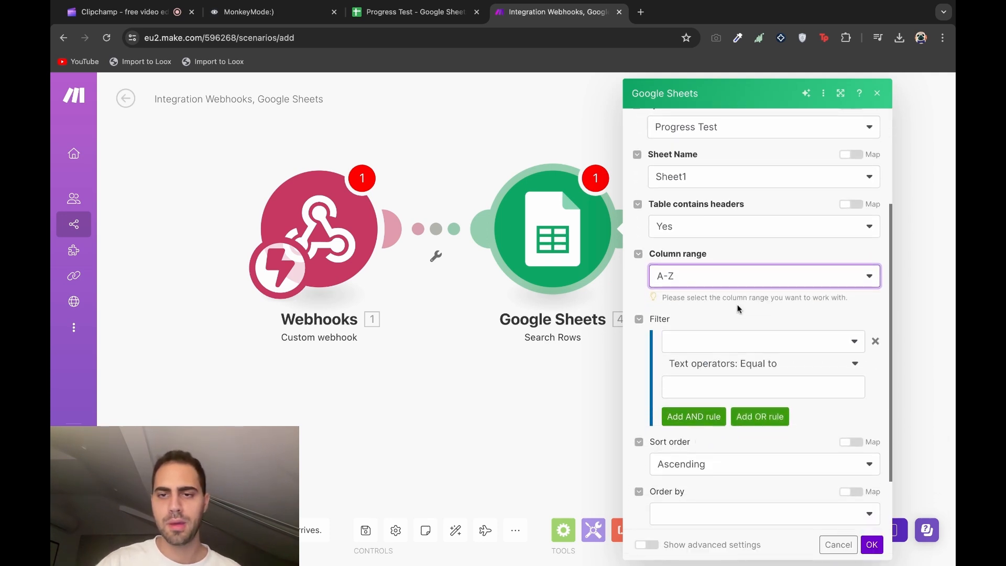
click(718, 310)
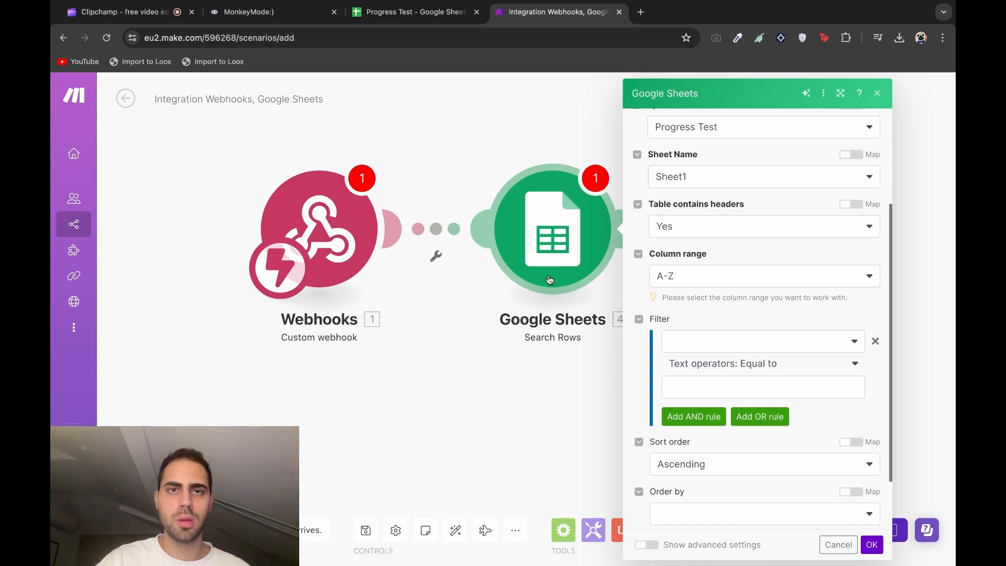
Review the Jul 20 habit values in B13:F13 of Progress Test
click(417, 13)
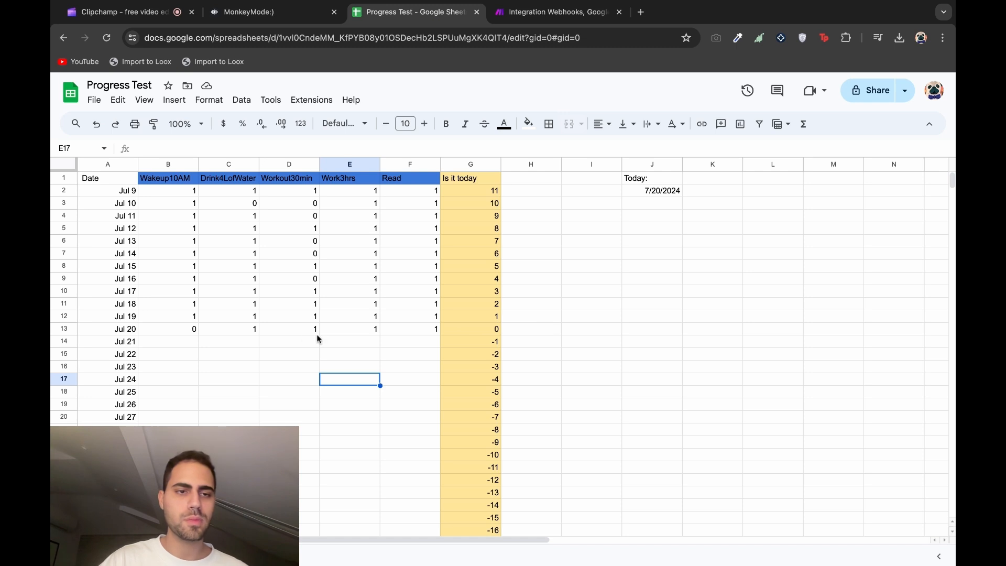
click(186, 330)
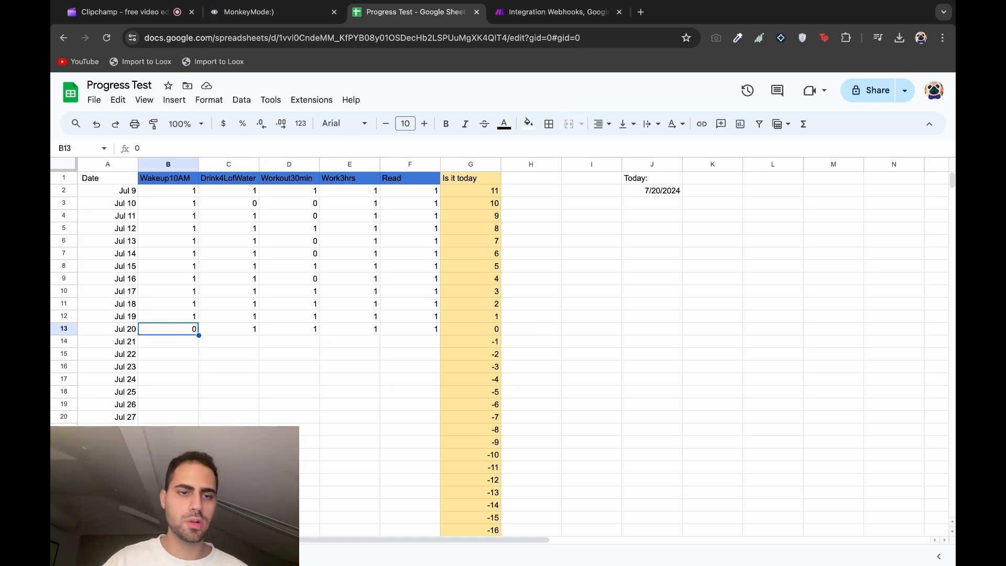
key(Right)
key(Right)
key(Right)
key(Right)
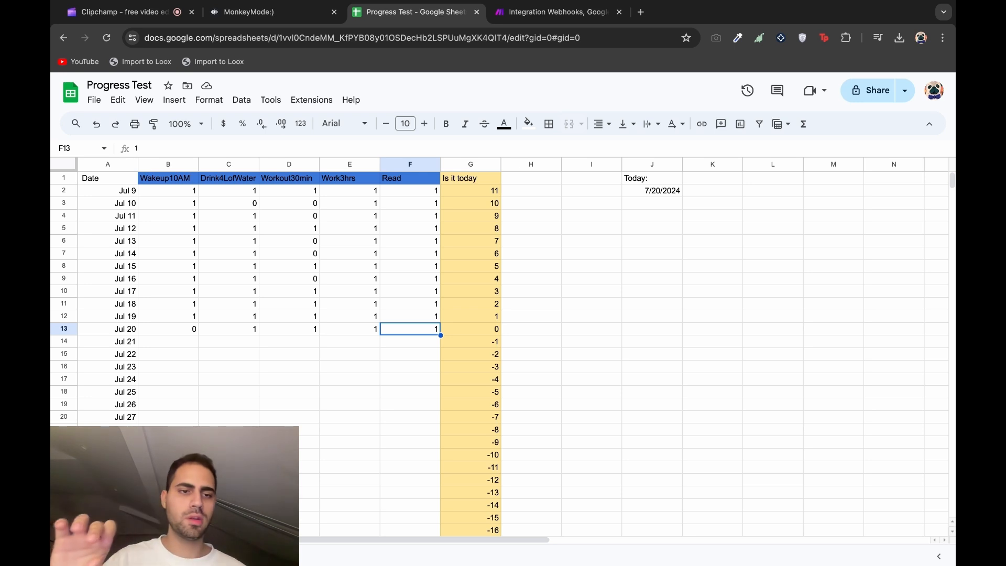
click(163, 334)
key(shift+Right)
key(shift+Right)
key(shift+Right)
key(shift+Right)
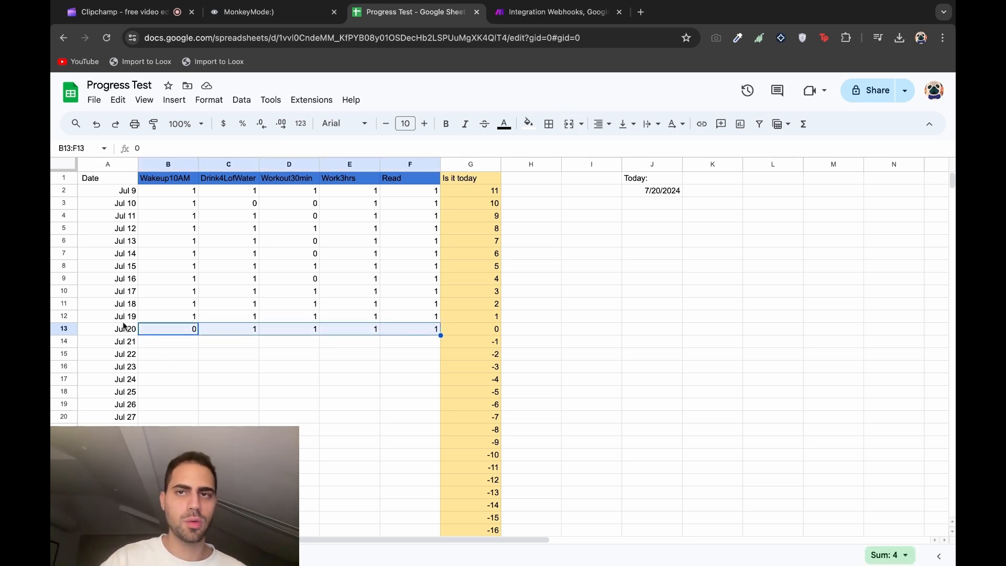
click(252, 382)
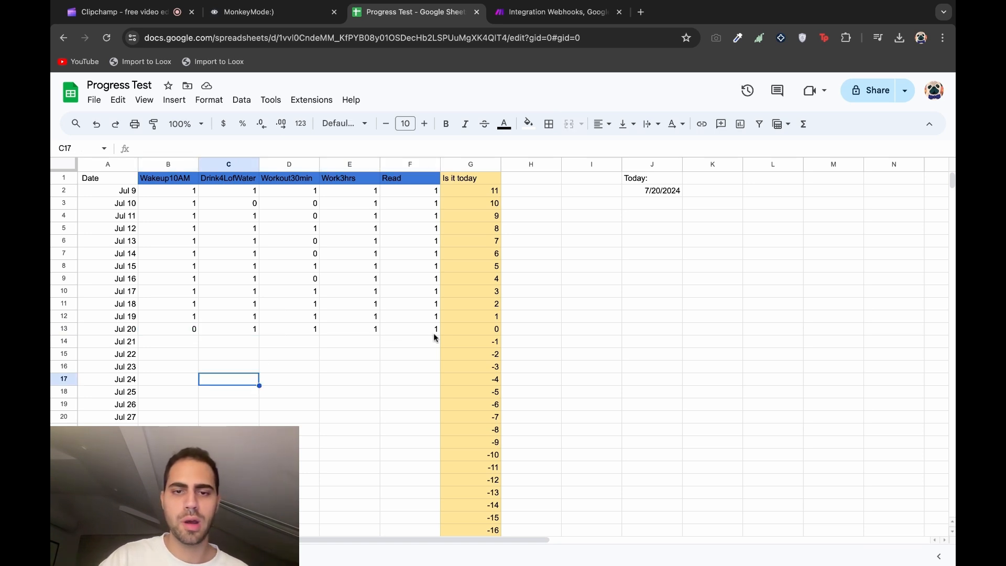
Inspect the Is it today formulas in column G and clear G2:G36
click(521, 178)
click(471, 178)
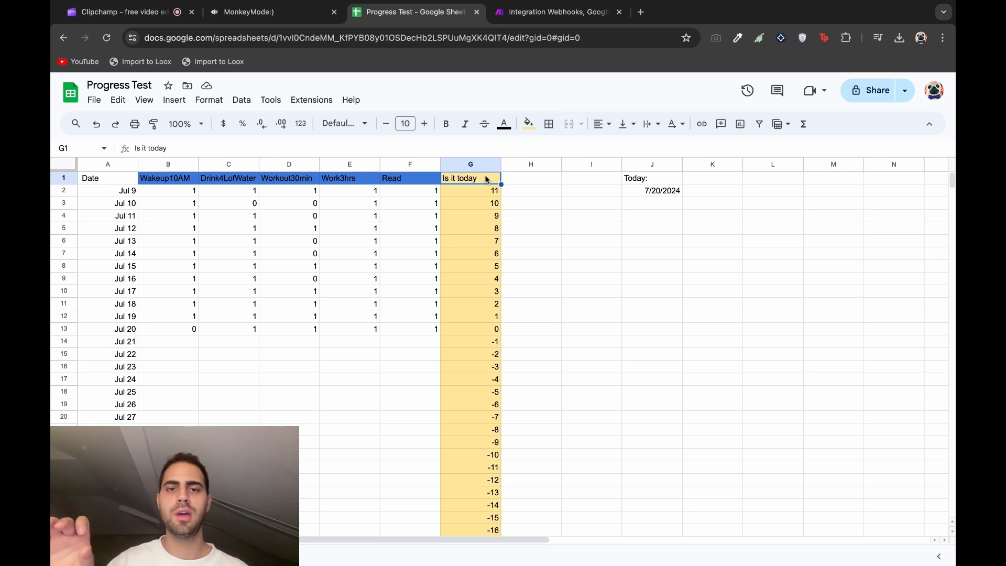
click(485, 204)
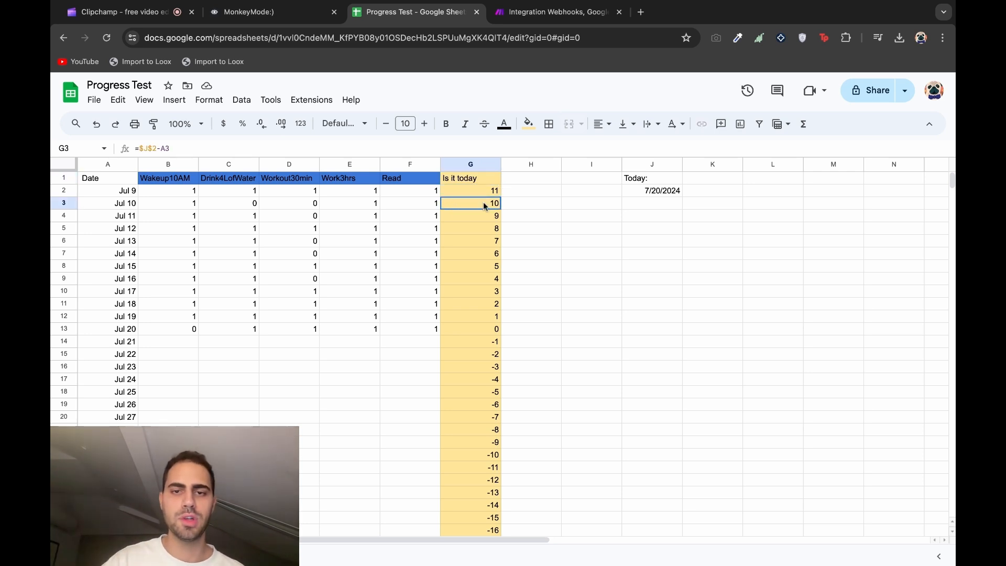
click(487, 330)
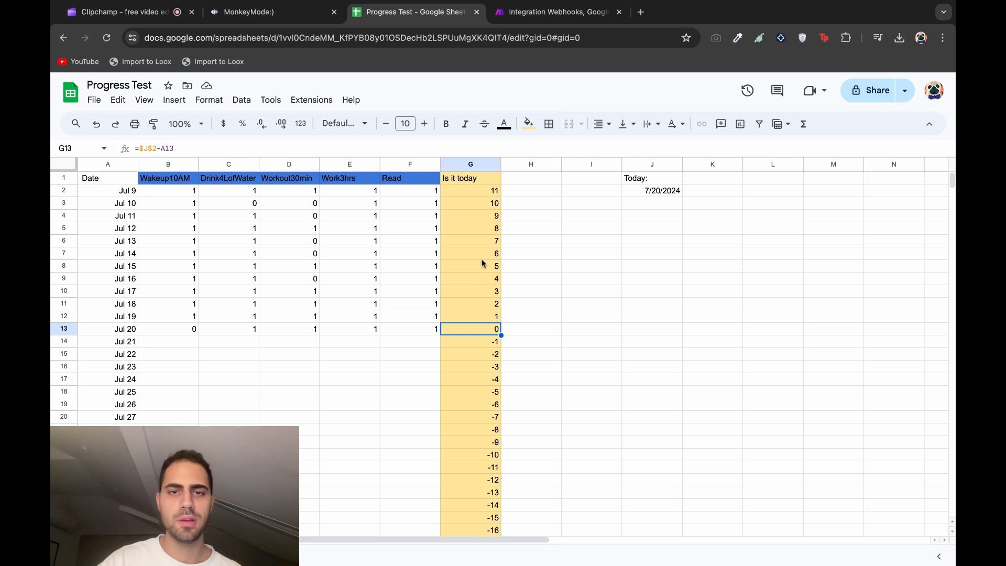
drag(468, 191, 474, 533)
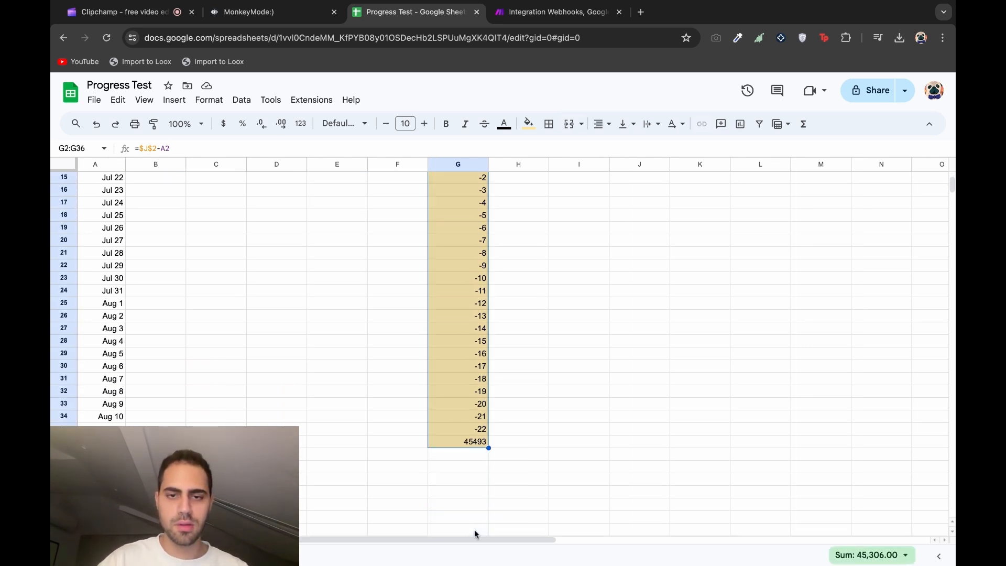
key(Delete)
scroll(537, 385, up, 5)
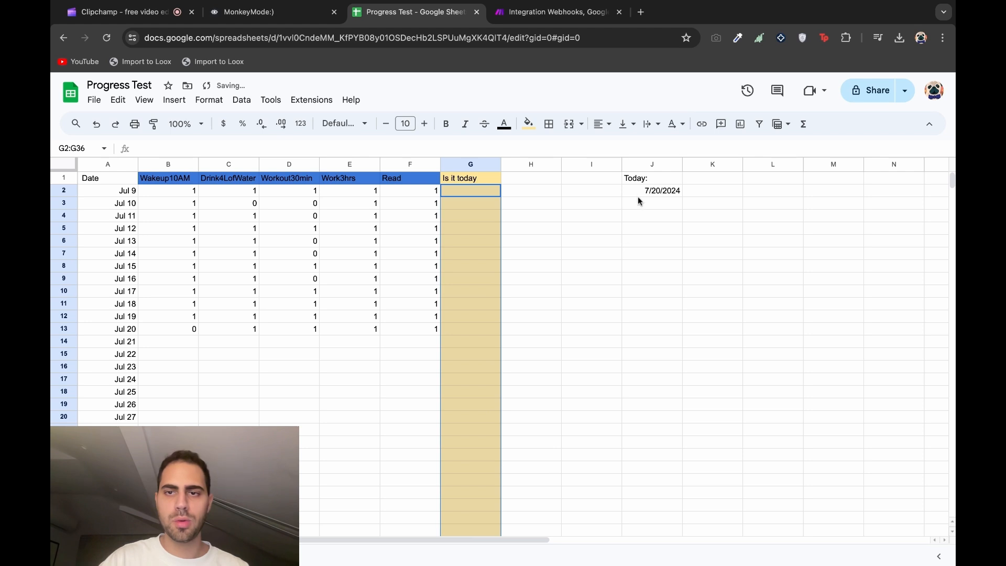
Re-enter =TODAY() as today's date in J2
click(637, 184)
click(635, 206)
double_click(640, 192)
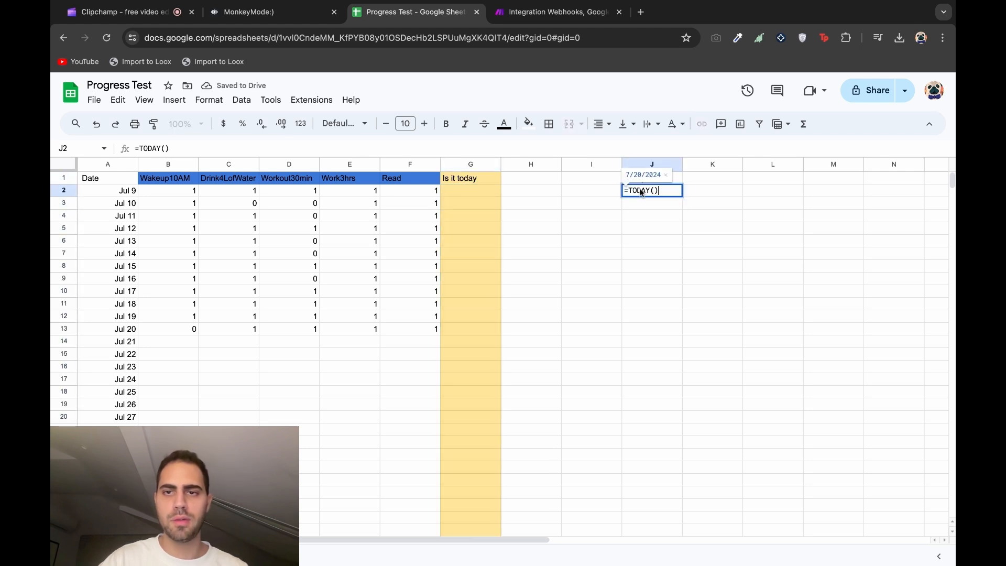
key(BackSpace)
key(BackSpace)
key(BackSpace)
key(BackSpace)
key(BackSpace)
key(BackSpace)
key(BackSpace)
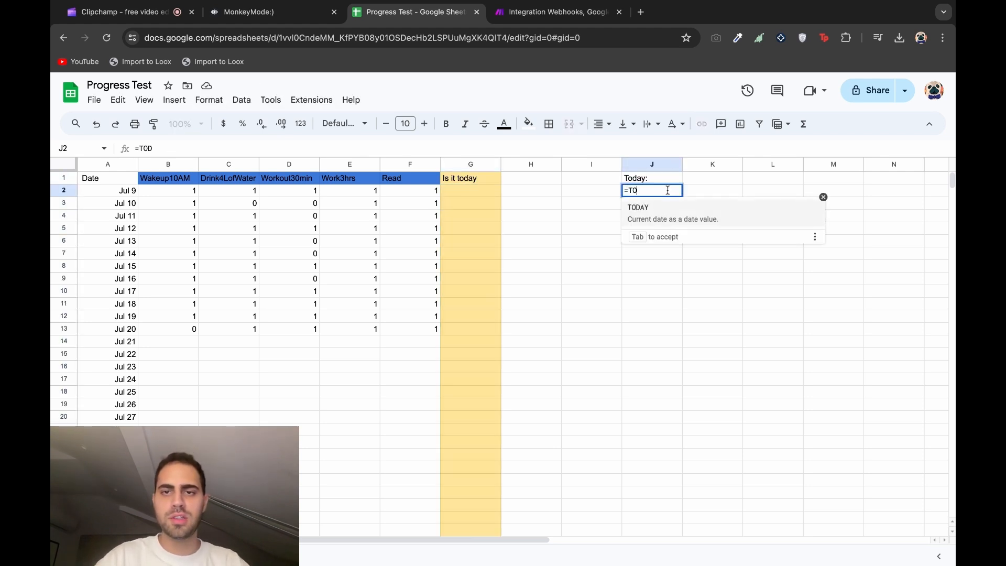
text(today)
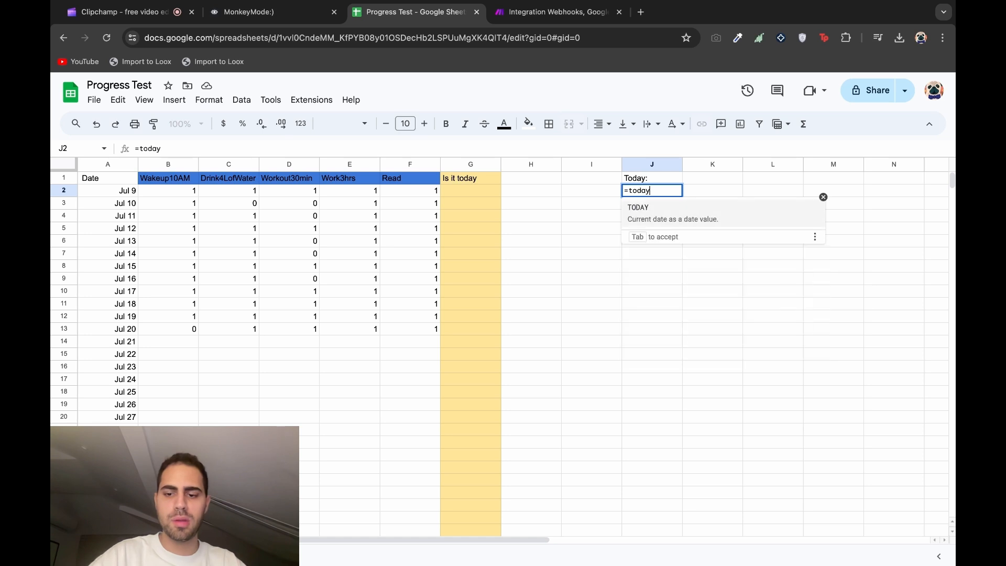
text(())
key(Return)
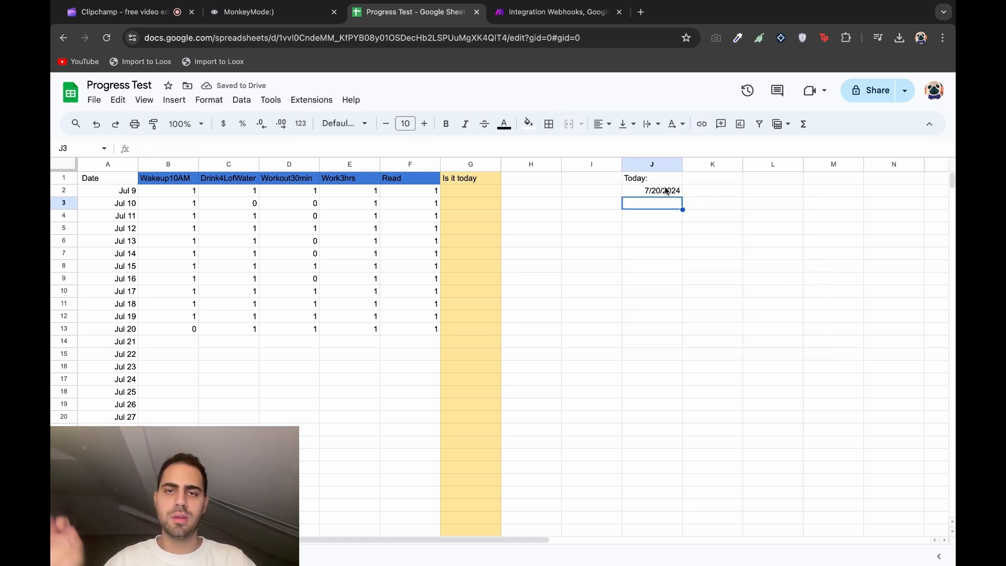
Enter the day-offset formula =J2-A2 in G2
click(455, 193)
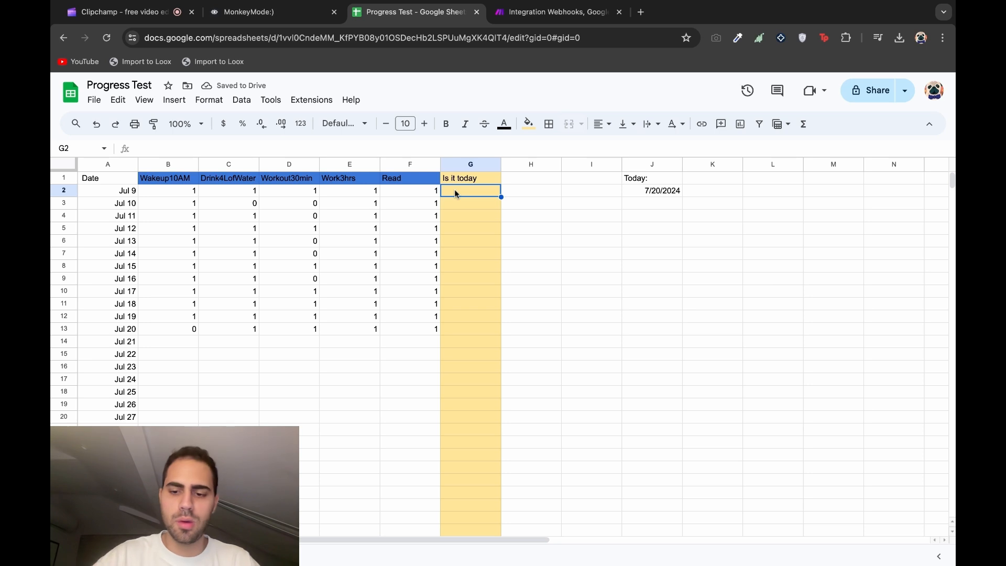
text(=)
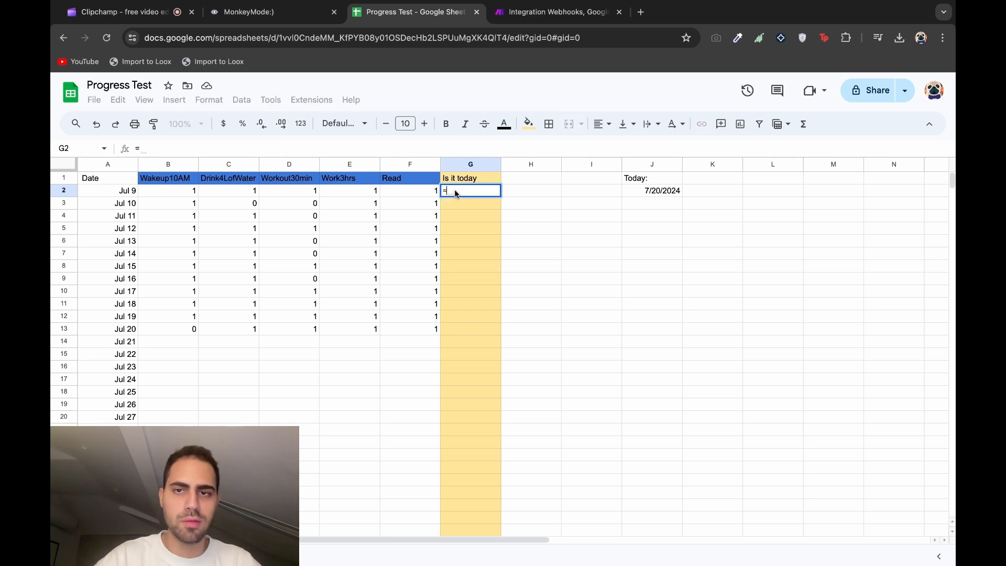
click(658, 191)
text(-)
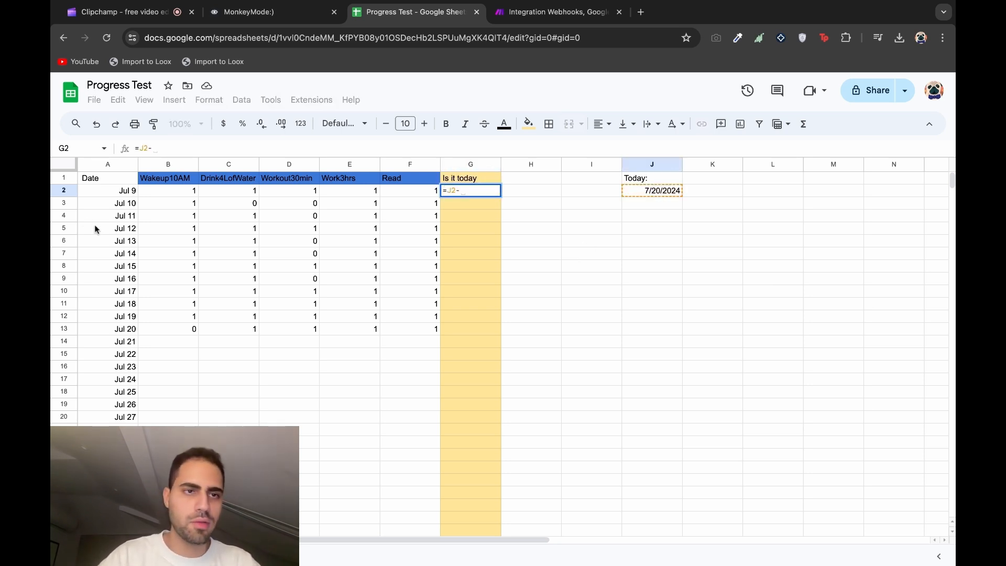
click(119, 194)
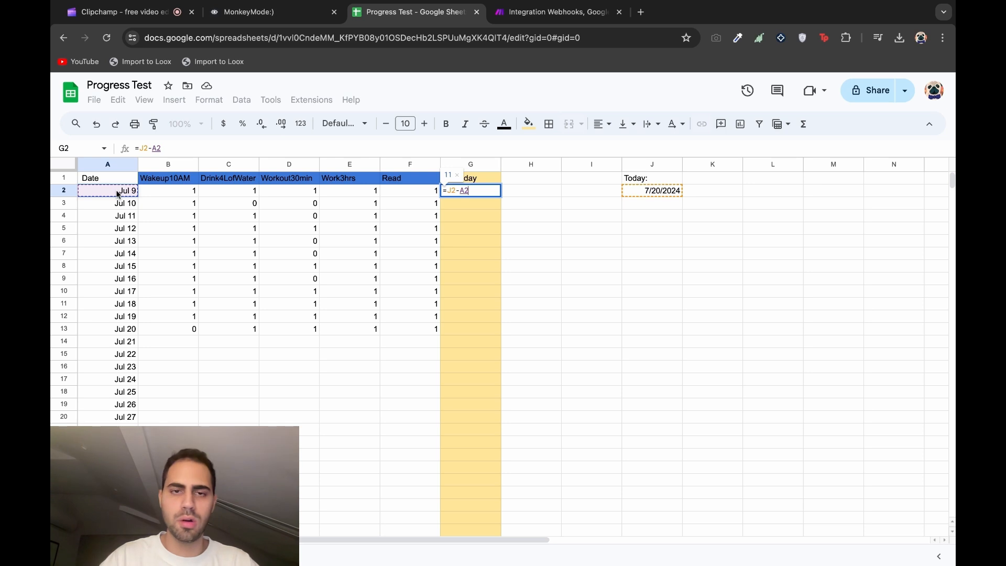
key(Return)
Fill column G down to row 36 with =$J$2-A2 and confirm Jul 20 shows 0
click(496, 192)
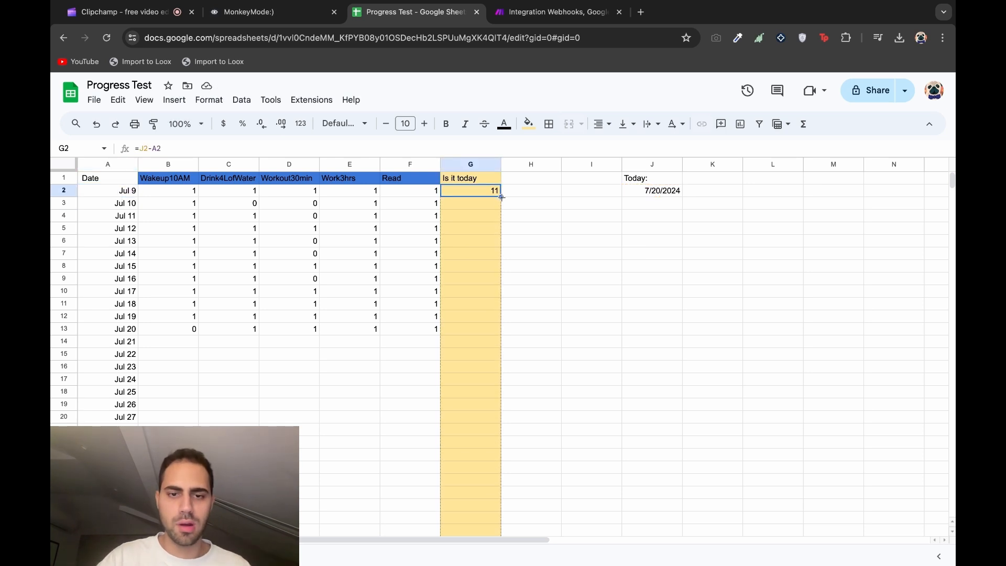
drag(501, 197, 498, 199)
scroll(591, 310, up, 5)
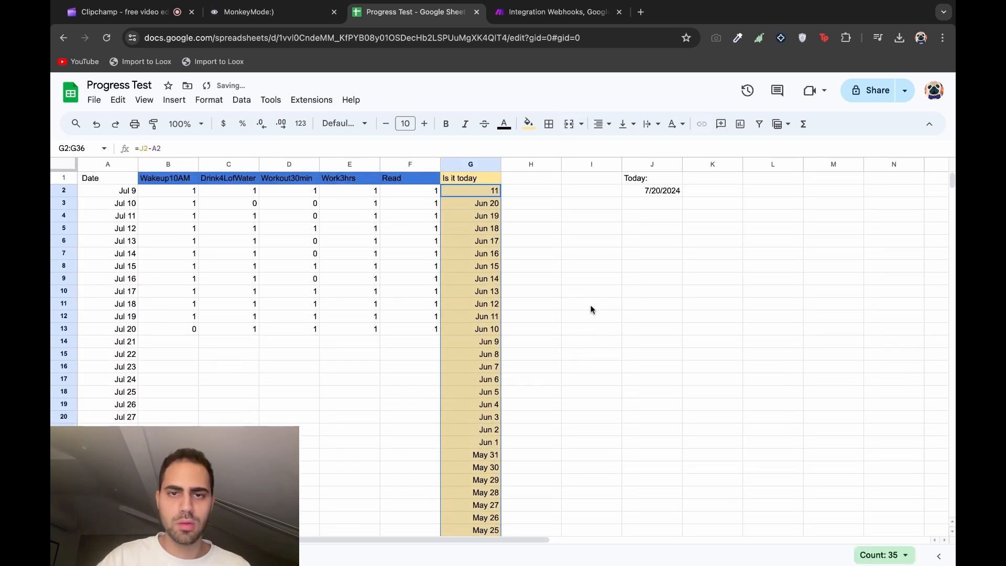
key(ctrl+z)
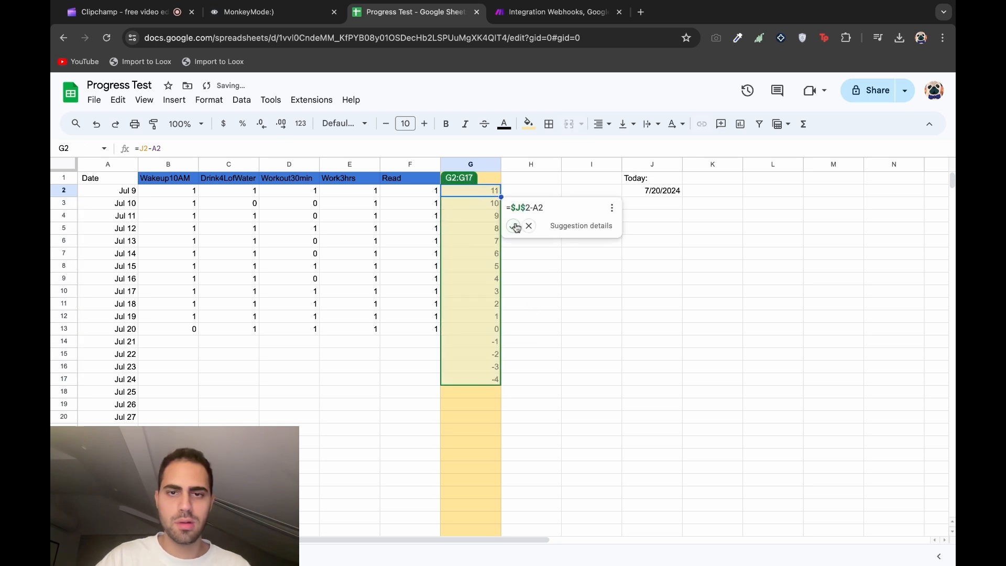
click(515, 226)
mouse_move(501, 385)
mouse_down()
mouse_move(501, 475)
mouse_move(502, 386)
mouse_up()
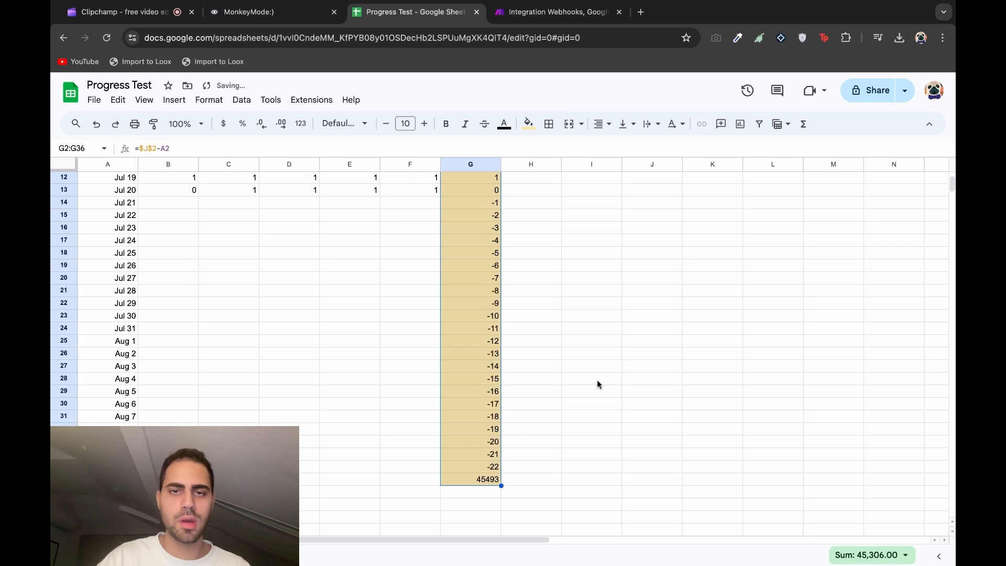
scroll(597, 382, up, 4)
click(598, 382)
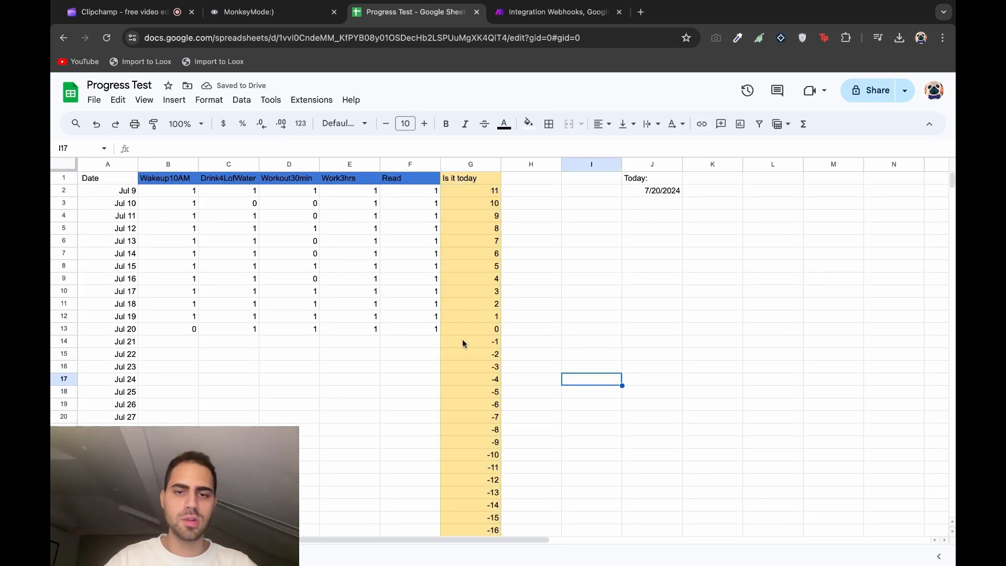
click(476, 331)
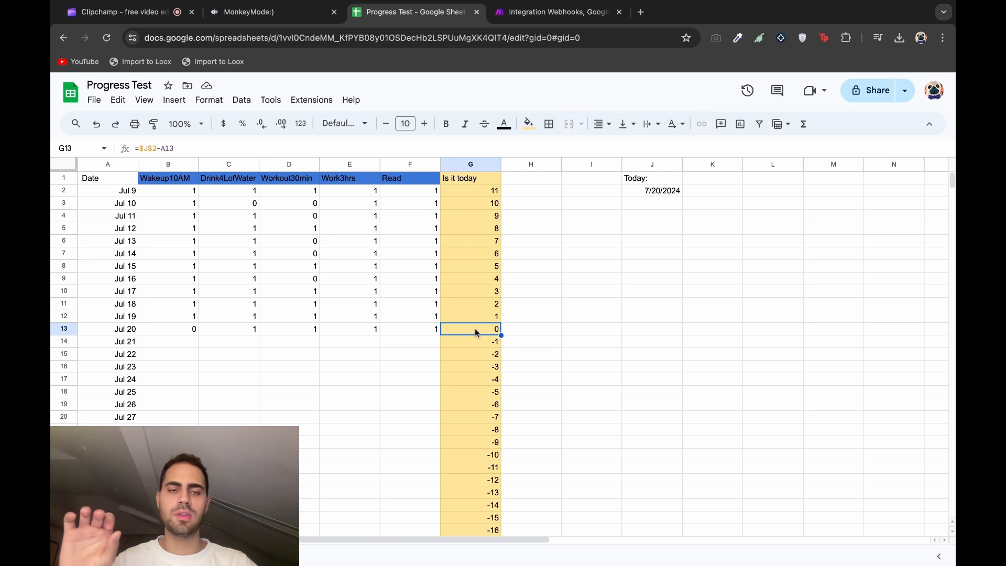
Filter Search Rows on Is it today (G) equal to 0
click(554, 12)
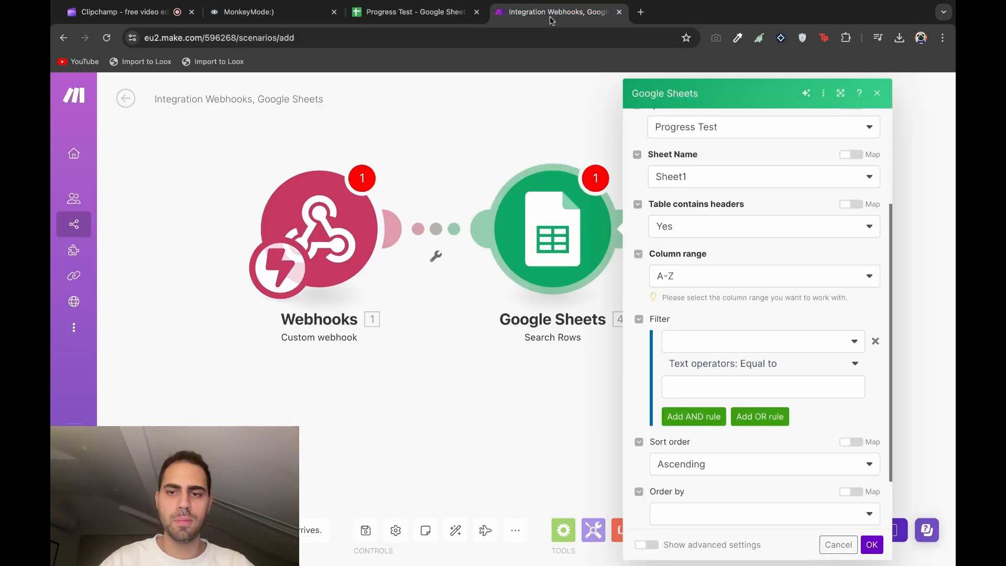
click(744, 350)
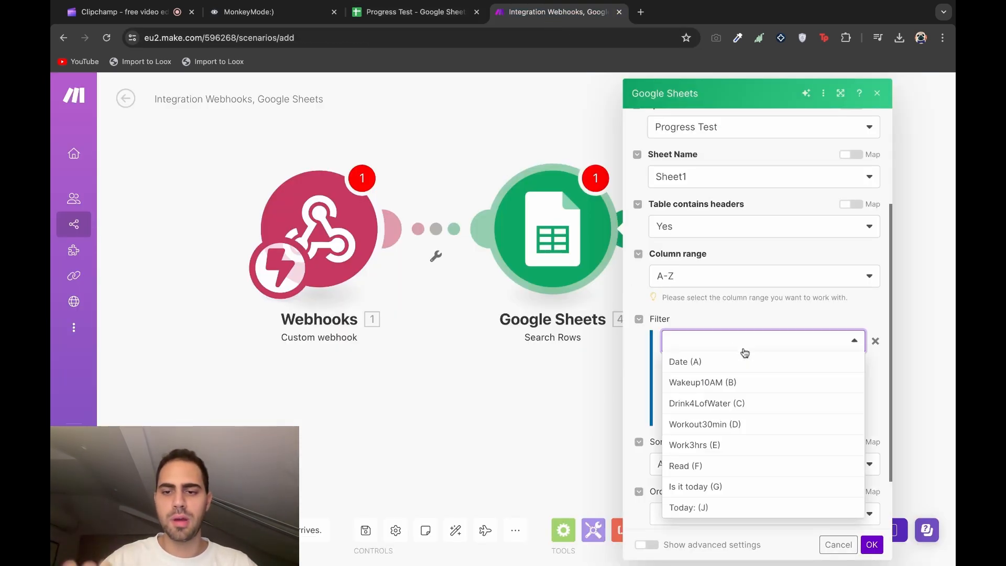
click(759, 488)
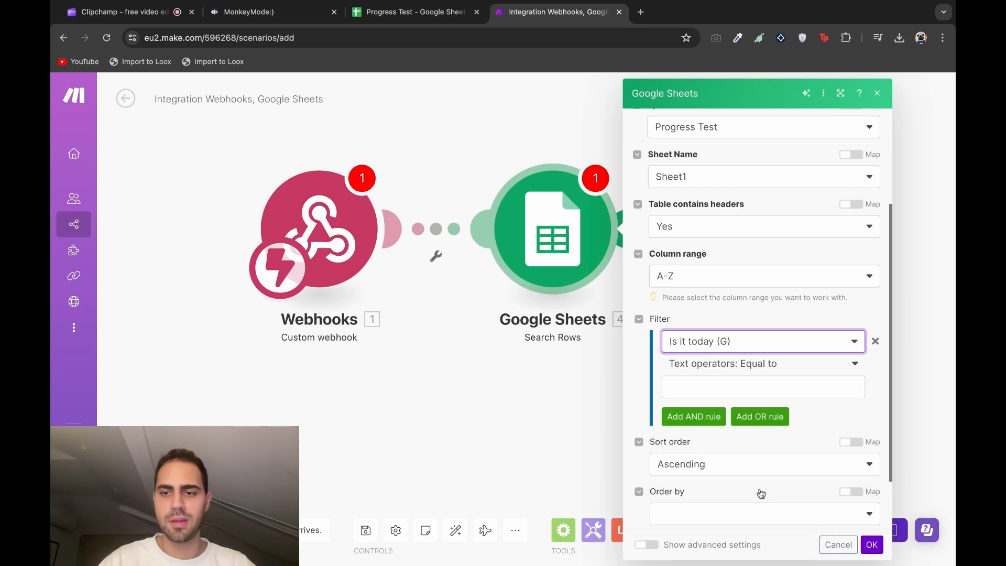
click(755, 393)
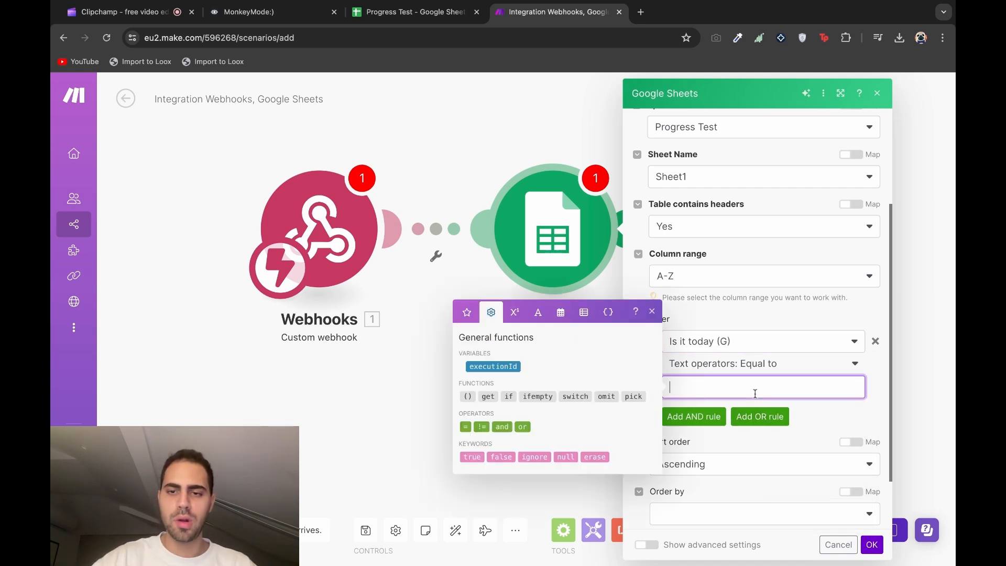
text(0)
click(830, 417)
Limit maximum returned rows to 1, confirm, and return to the Progress Test sheet
scroll(830, 417, down, 3)
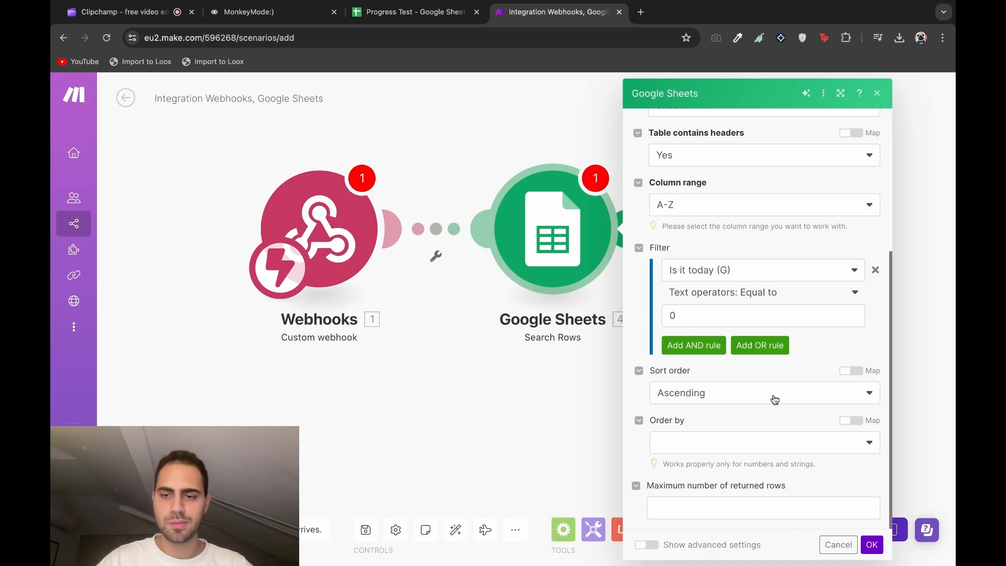
click(730, 511)
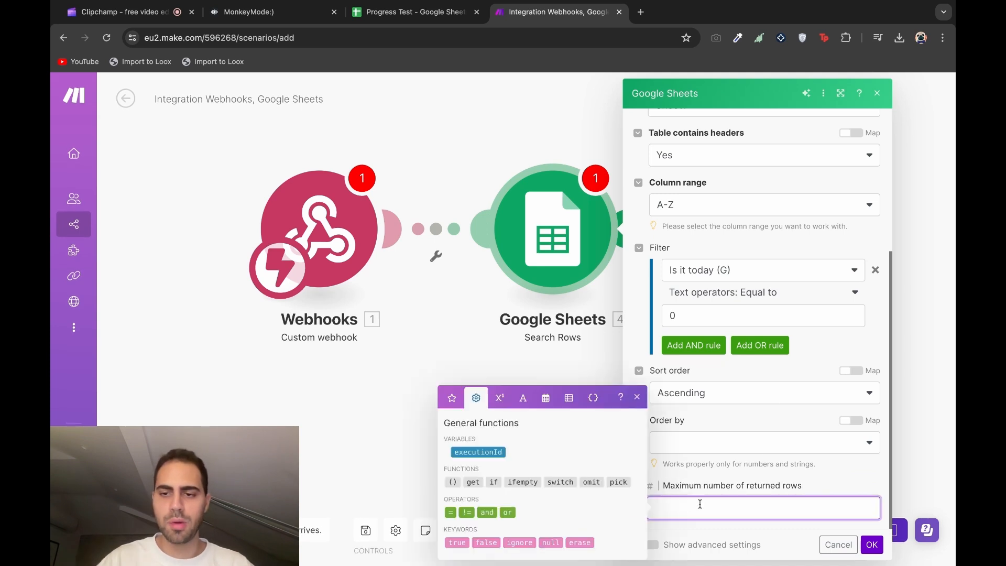
text(1)
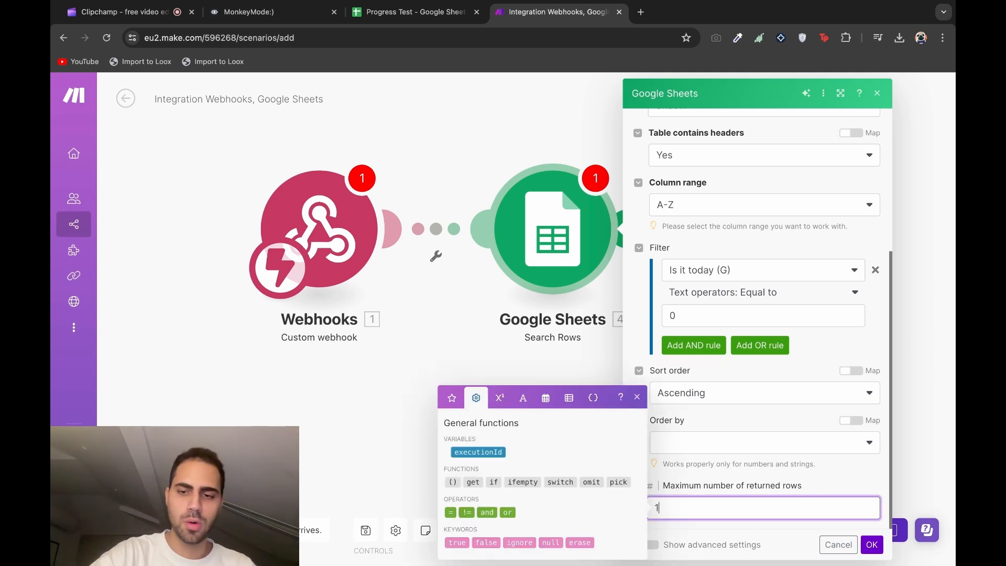
click(872, 545)
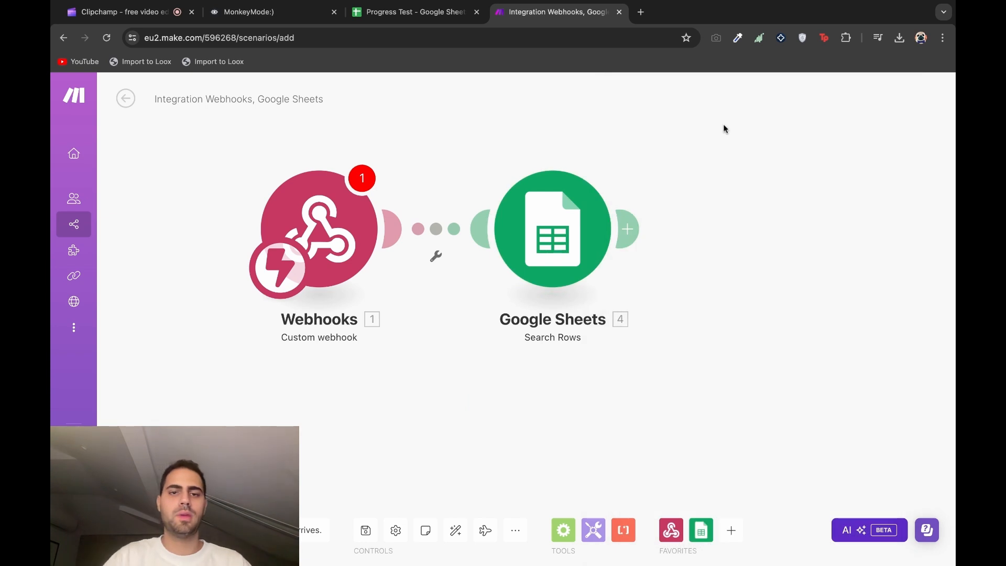
key(ctrl+shift+Tab)
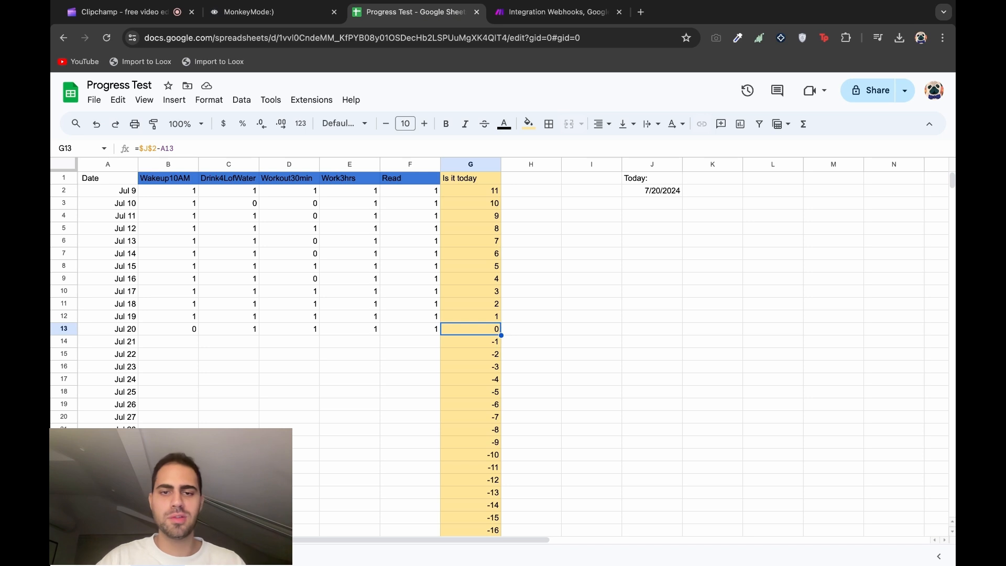
click(524, 331)
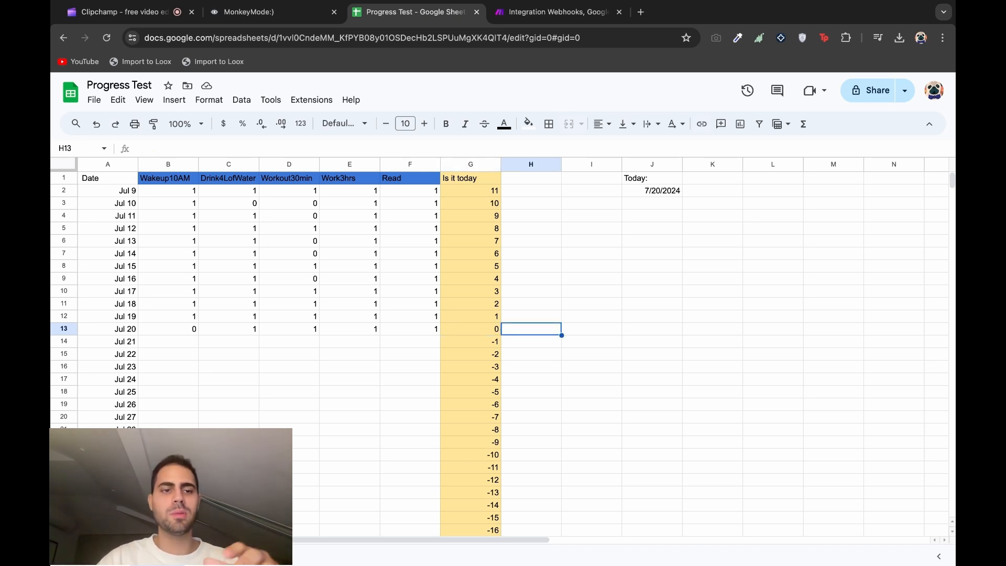
Inspect the day-offset formulas in G13 and G14 for Jul 20 and the next row
click(487, 328)
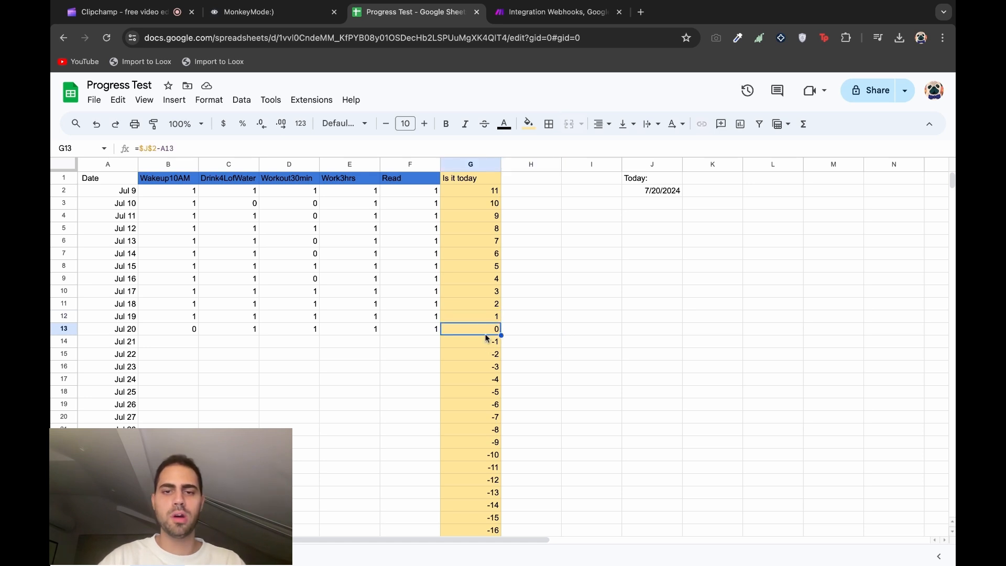
click(483, 345)
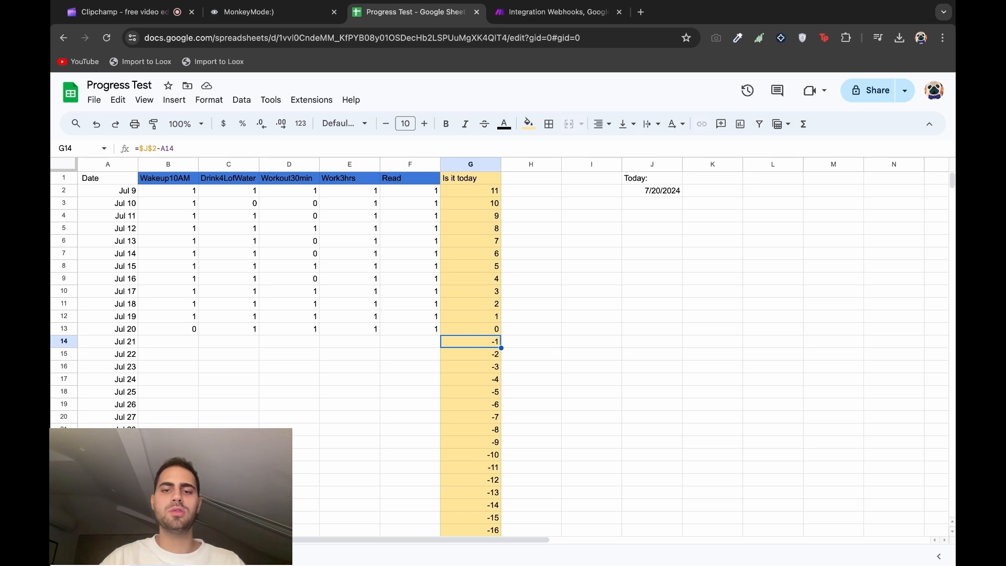
click(605, 320)
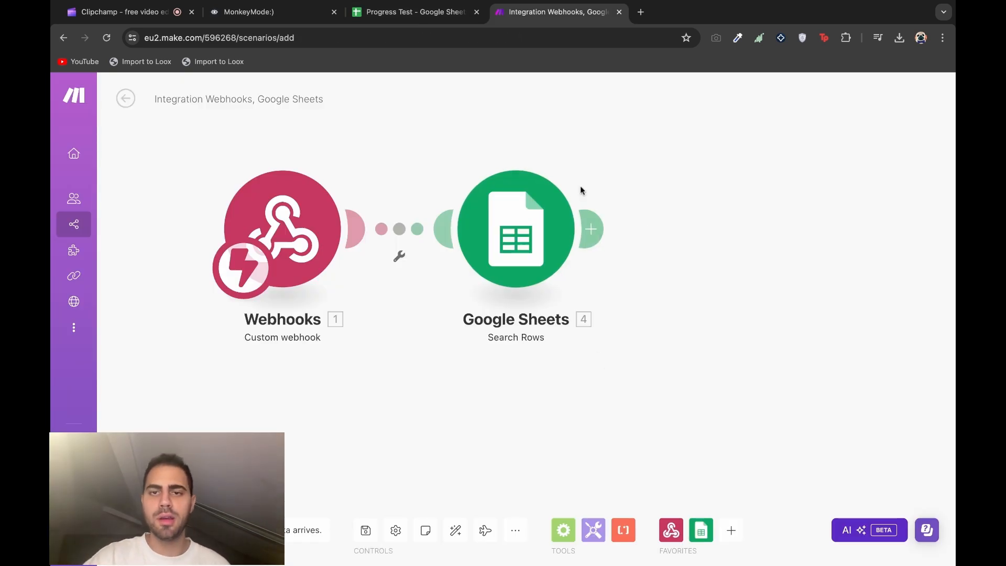
Add a Webhooks 'Webhook response' module after the Google Sheets Search Rows module
click(591, 229)
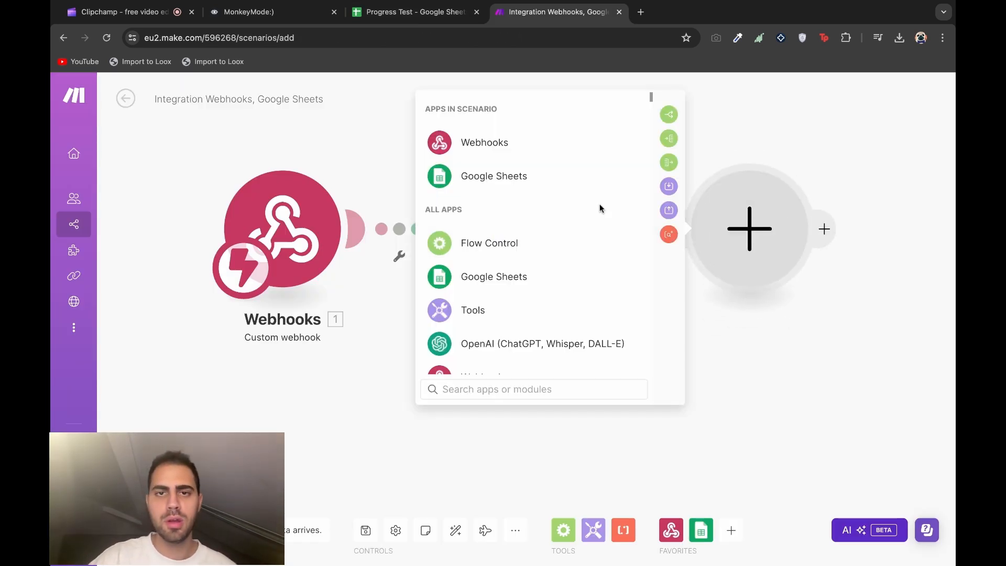
click(575, 156)
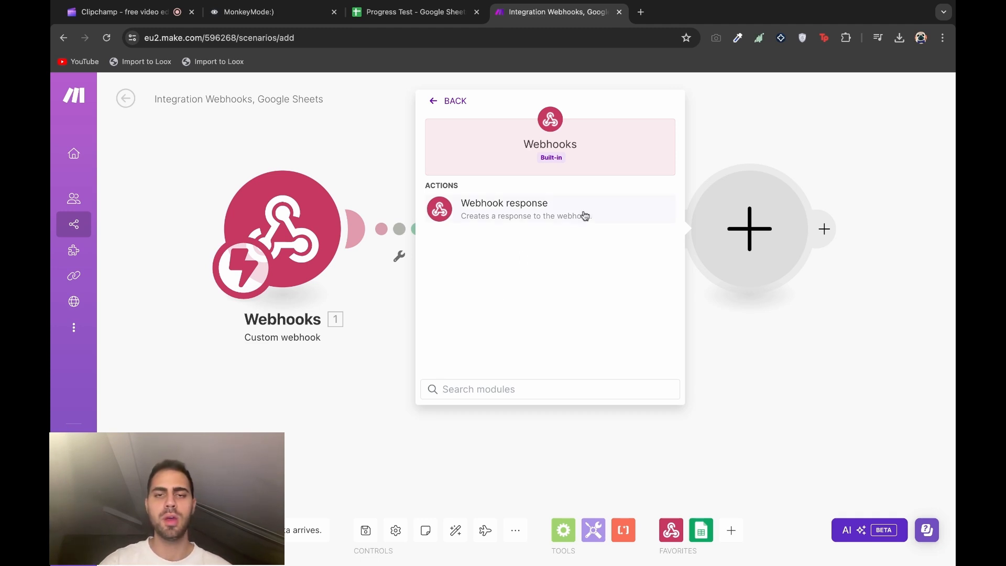
click(504, 209)
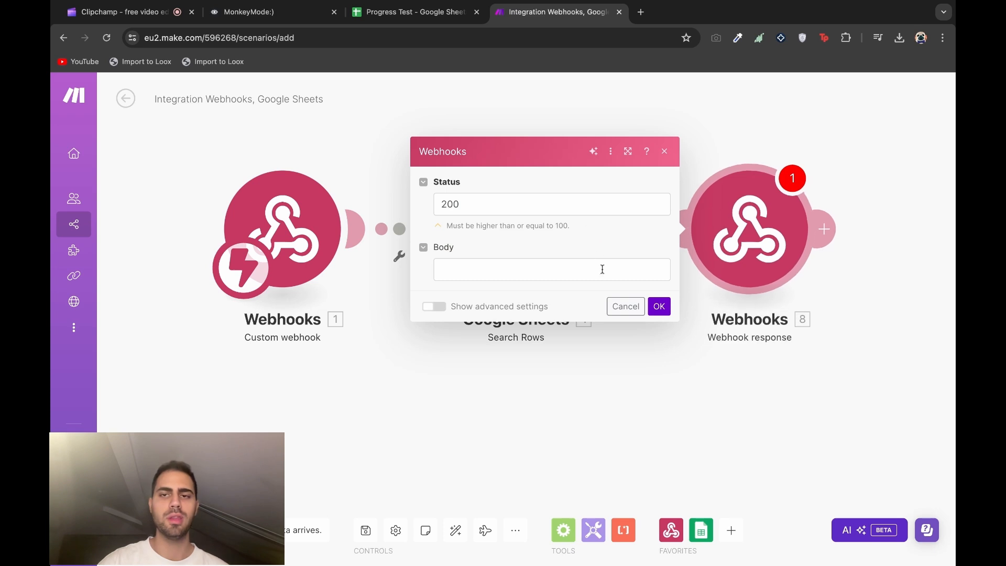
Map the Search Rows Date, Wakeup10AM, Drink4LofWater, Workout30min, Work3hrs and Read values into the response Body
double_click(569, 153)
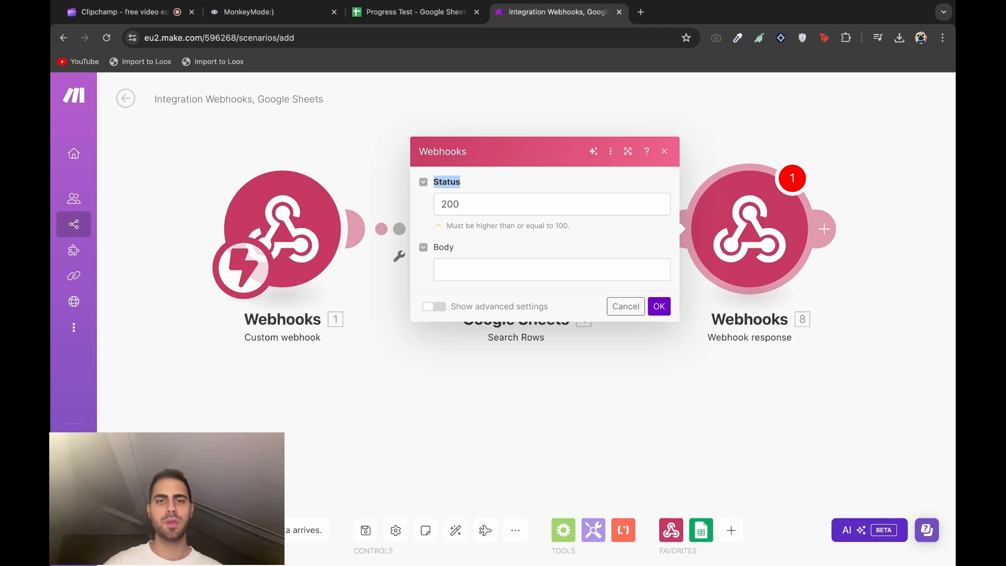
click(666, 205)
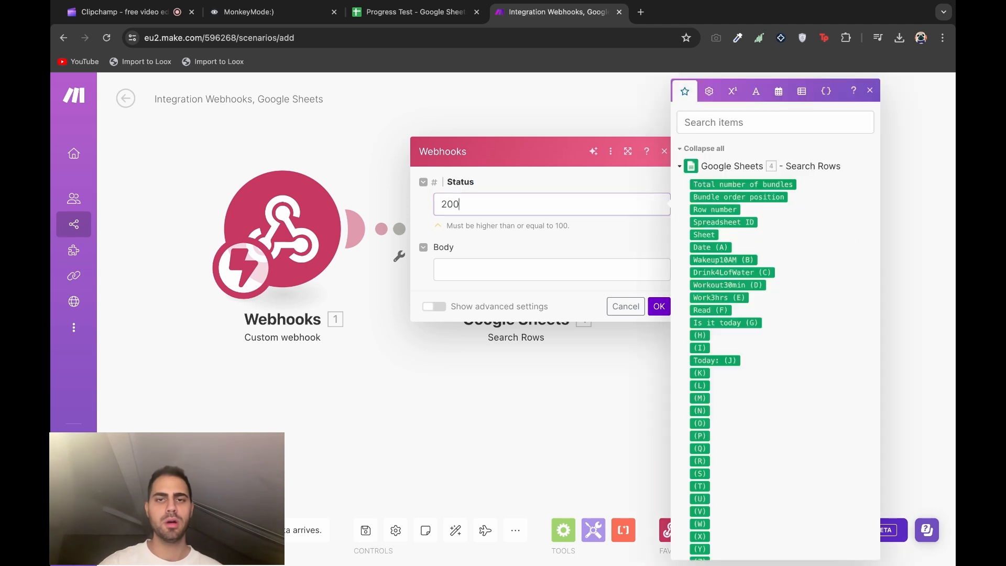
click(594, 184)
click(541, 267)
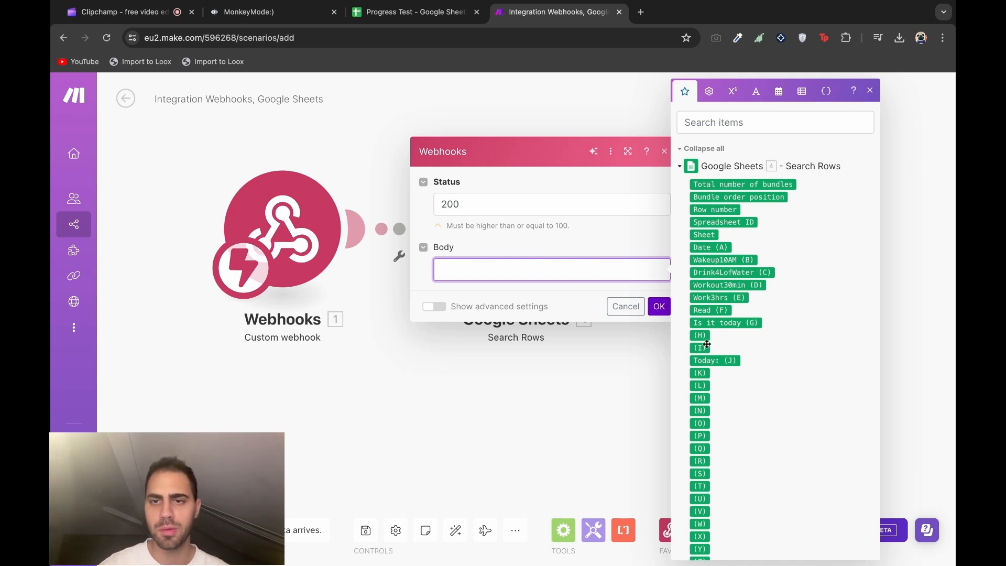
click(713, 248)
click(721, 260)
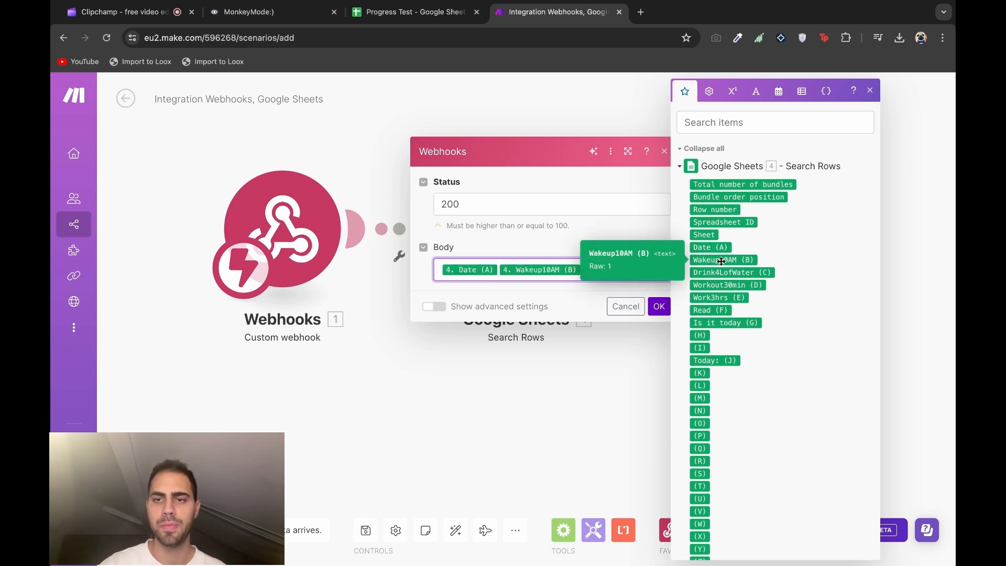
click(732, 274)
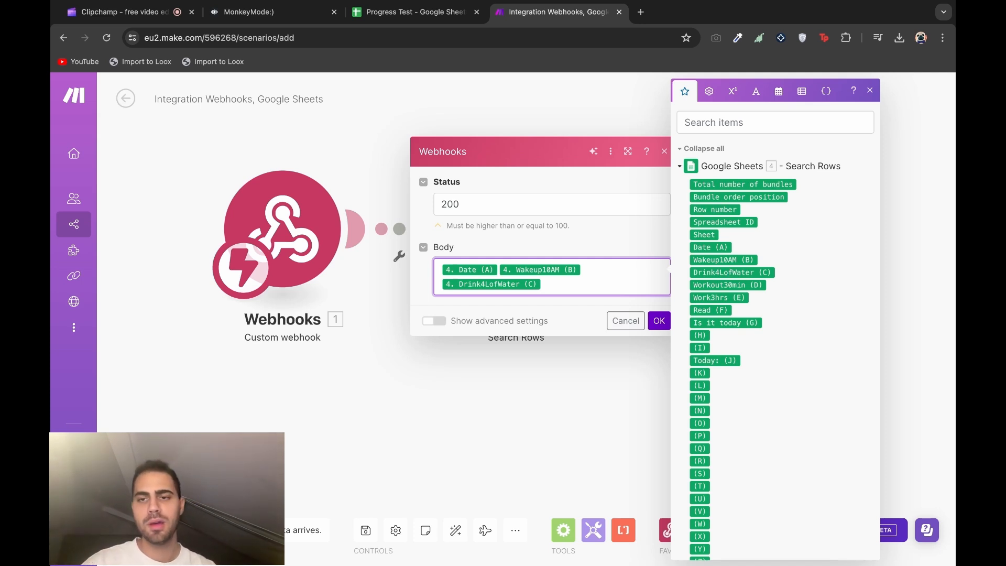
click(731, 285)
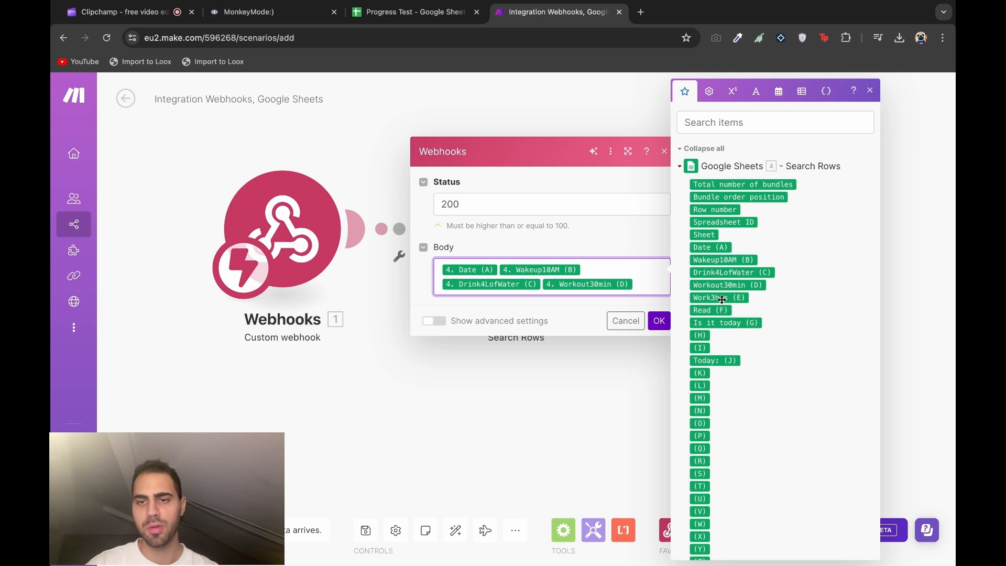
click(722, 299)
click(709, 316)
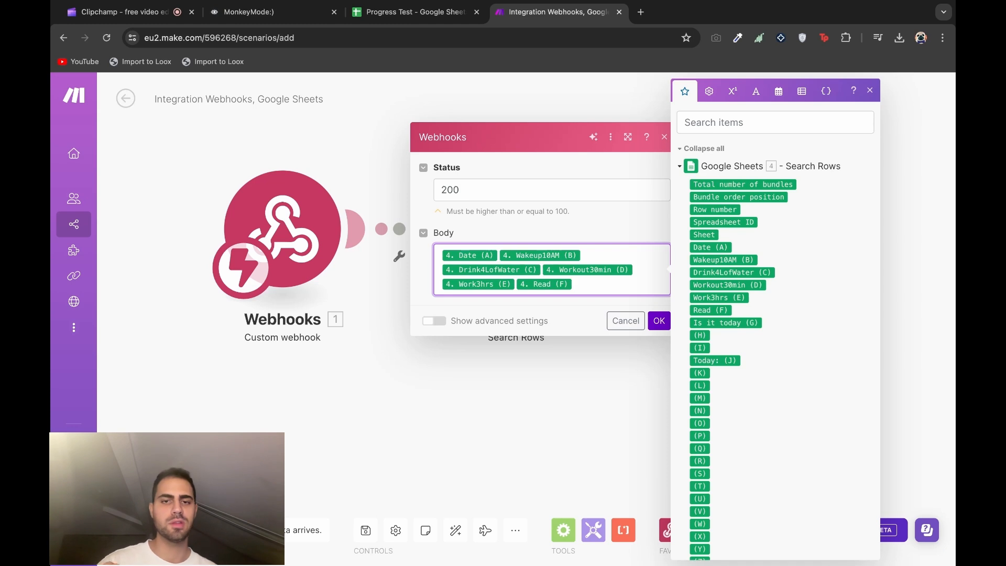
Open the body with a brace, wrap the date value as "Date", and begin the "Wakeup10AM" key
click(441, 256)
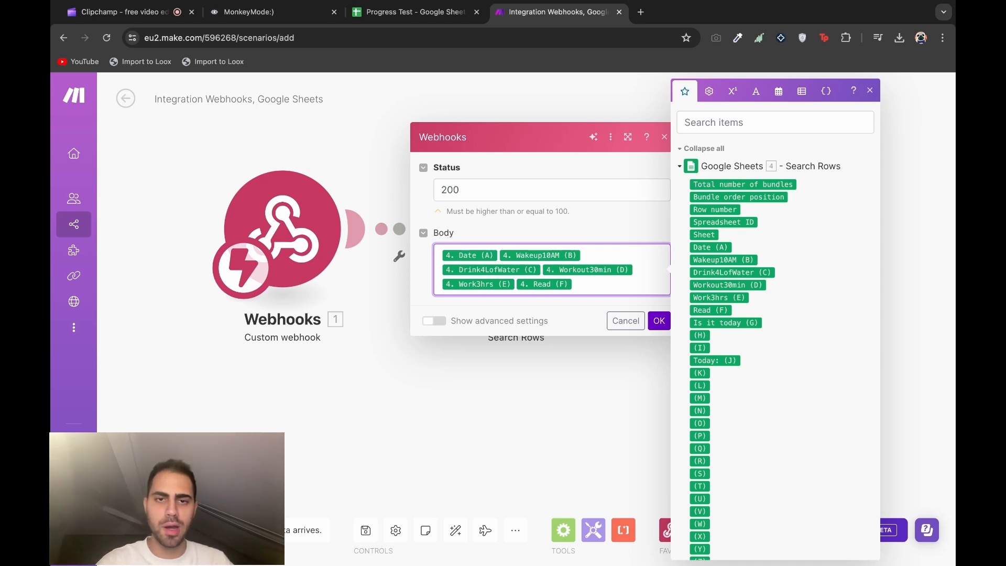
text({)
mouse_move(489, 253)
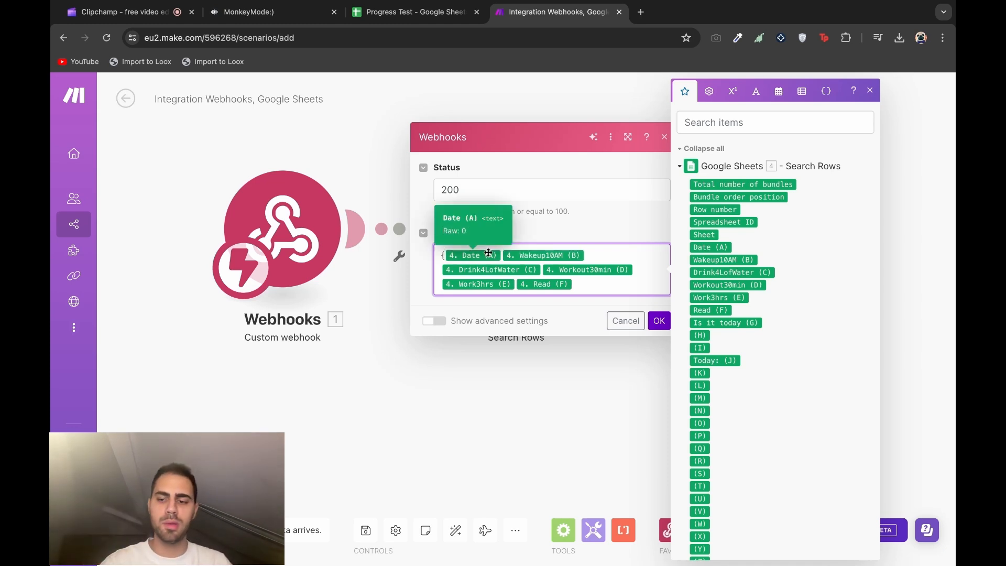
key(Return)
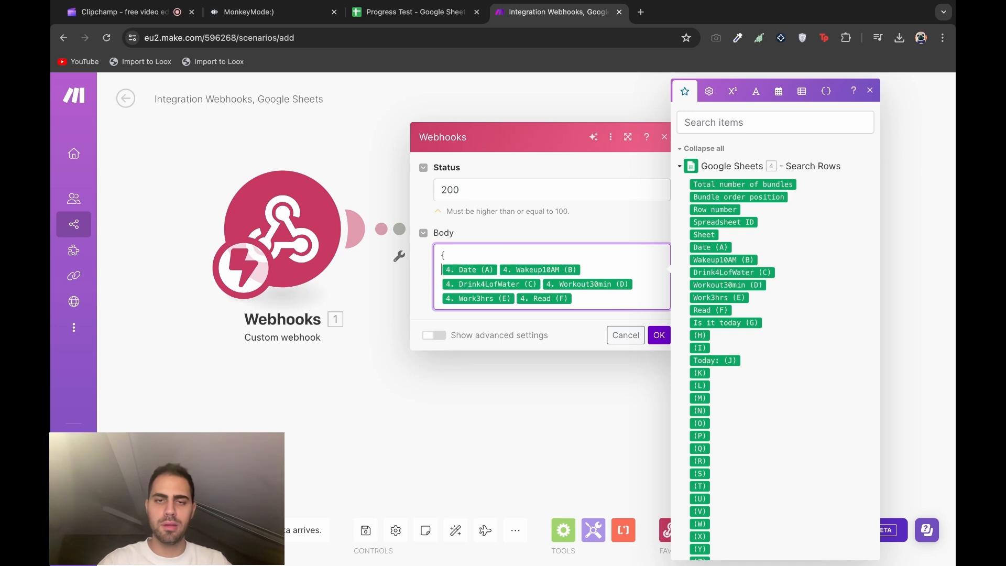
text("Date )
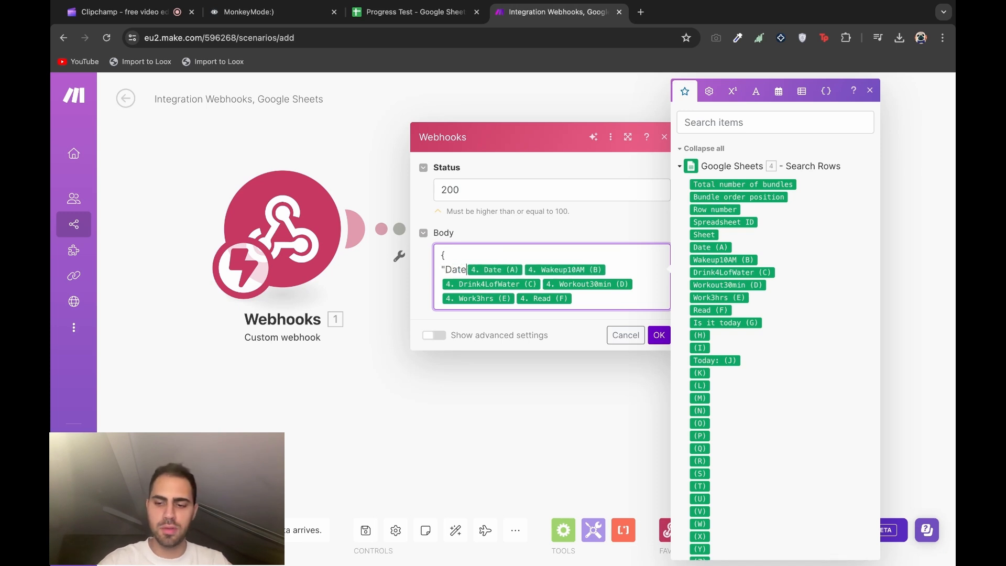
text(":)
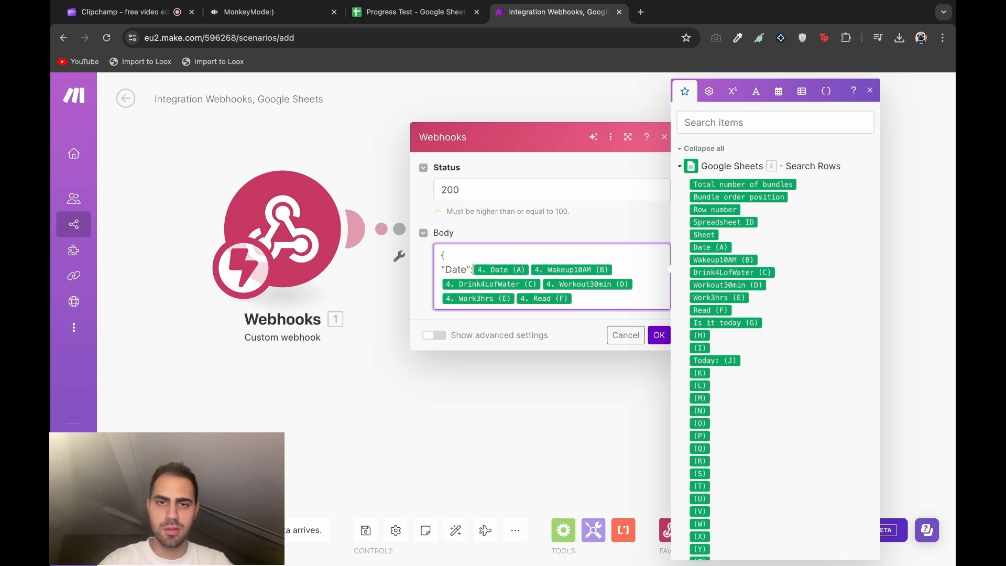
text( ")
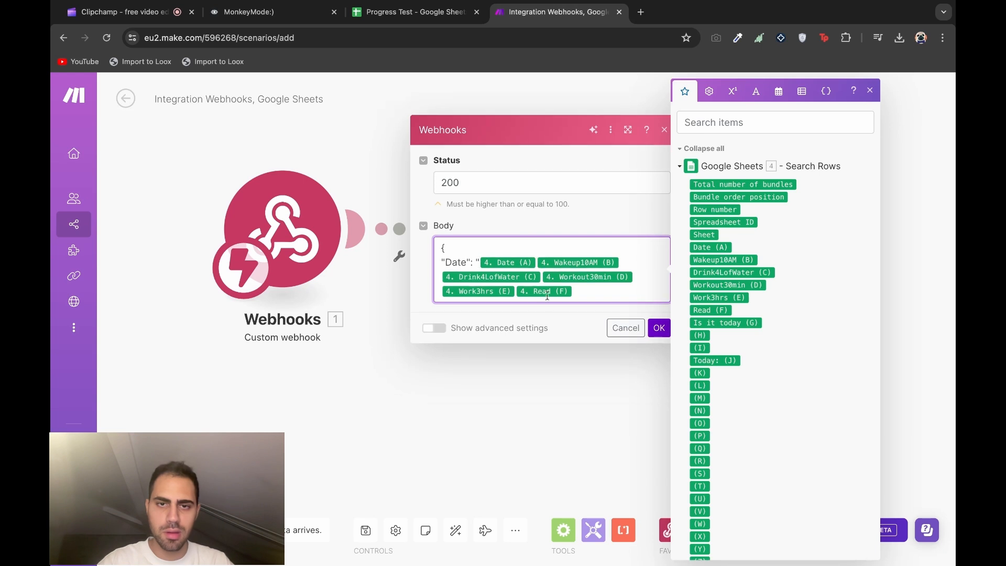
click(538, 263)
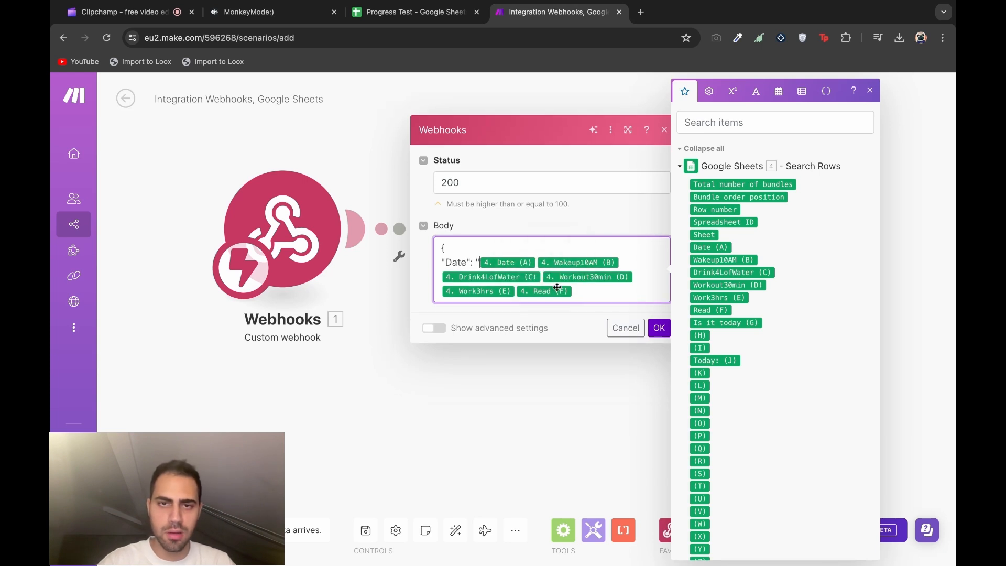
text(")
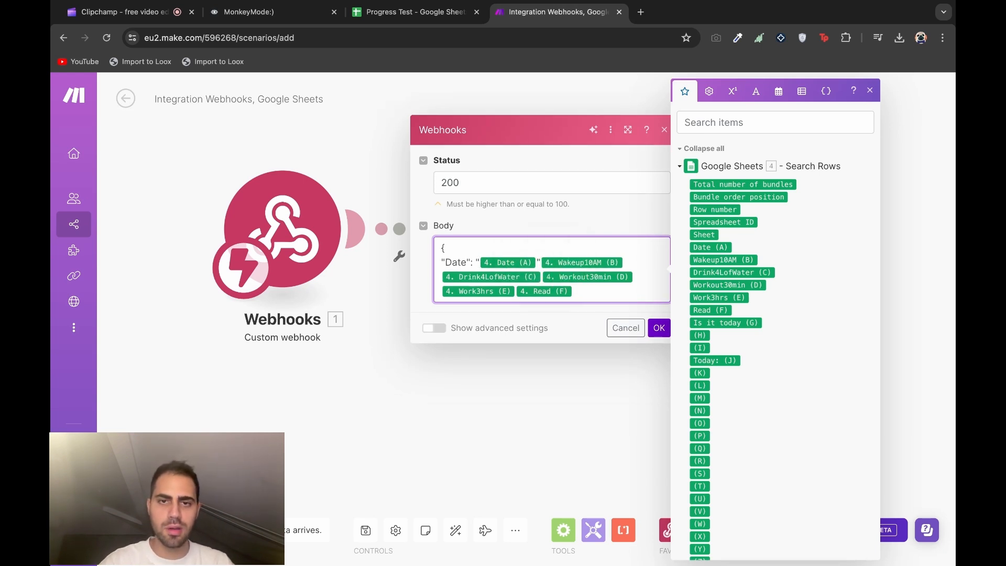
key(Return)
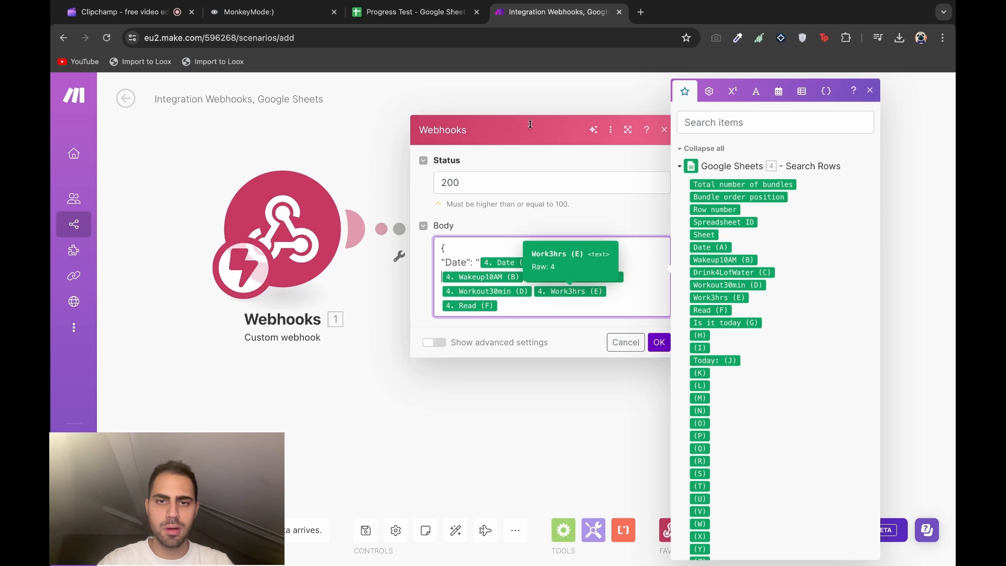
click(558, 260)
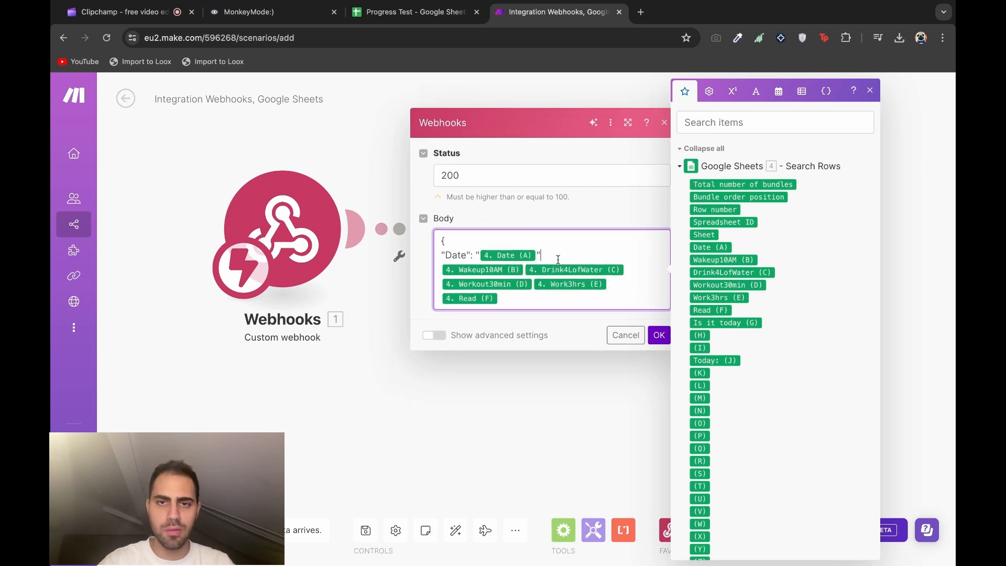
text(,)
key(Return)
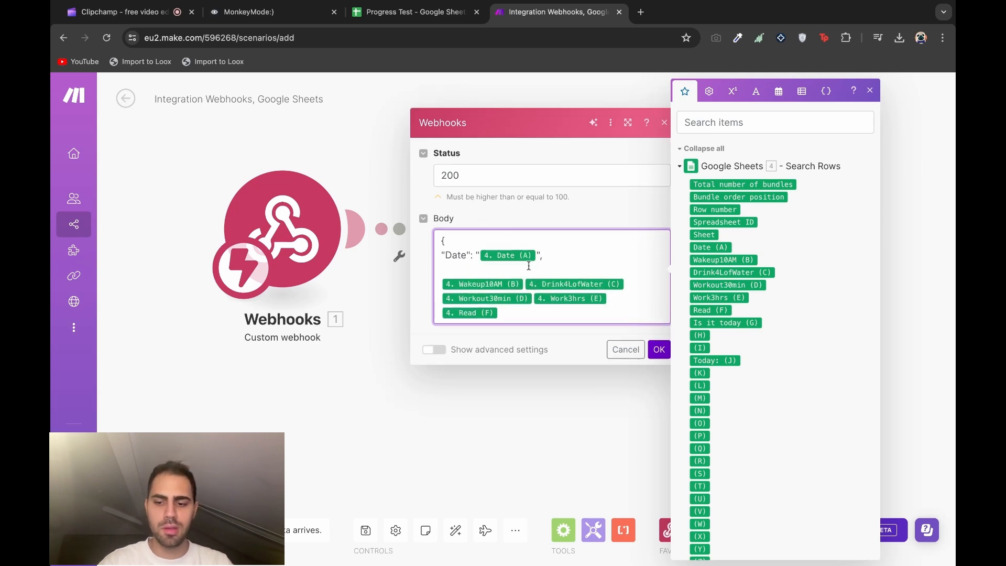
text(")
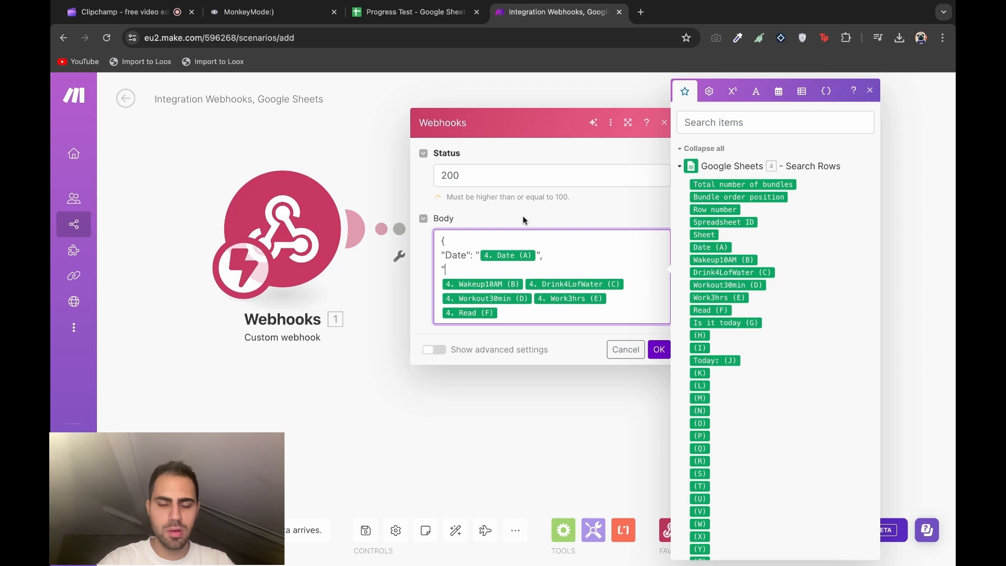
text(Wakeup10A)
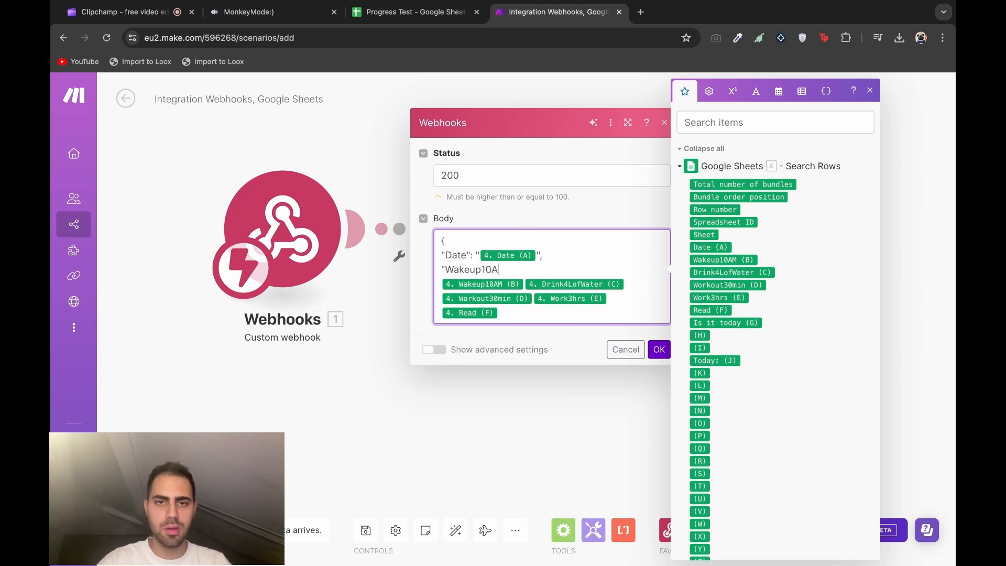
text(M")
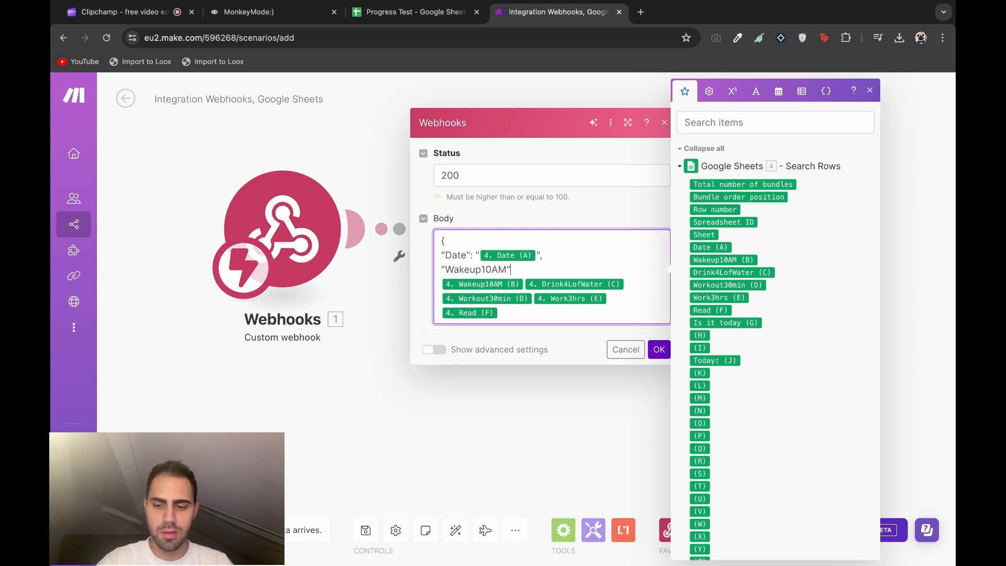
text(:)
Quote the Wakeup10AM value and key the water value as "DrinkWater"
click(443, 289)
key(BackSpace)
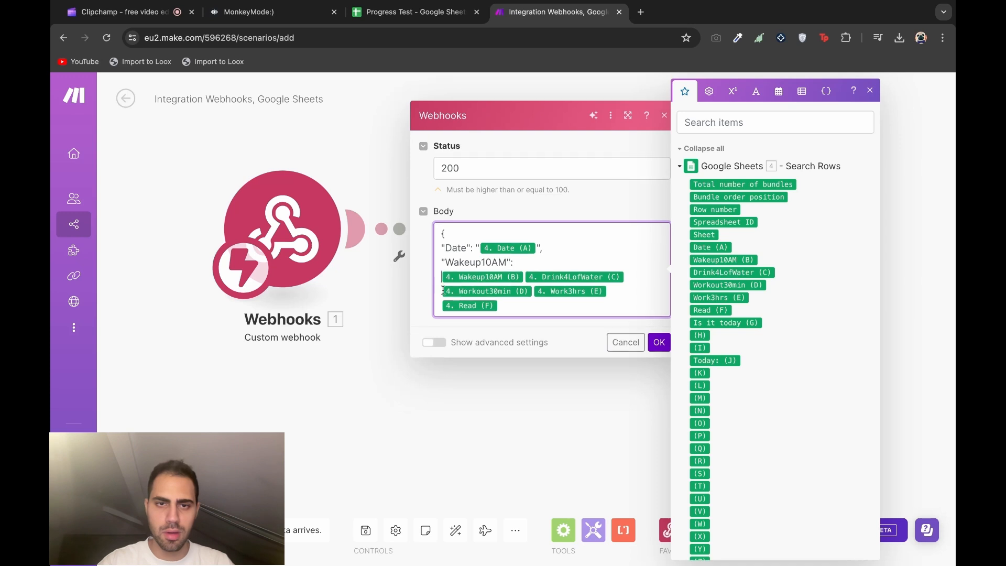
text("4. Wakeup10AM (B)
key(Right)
text(")
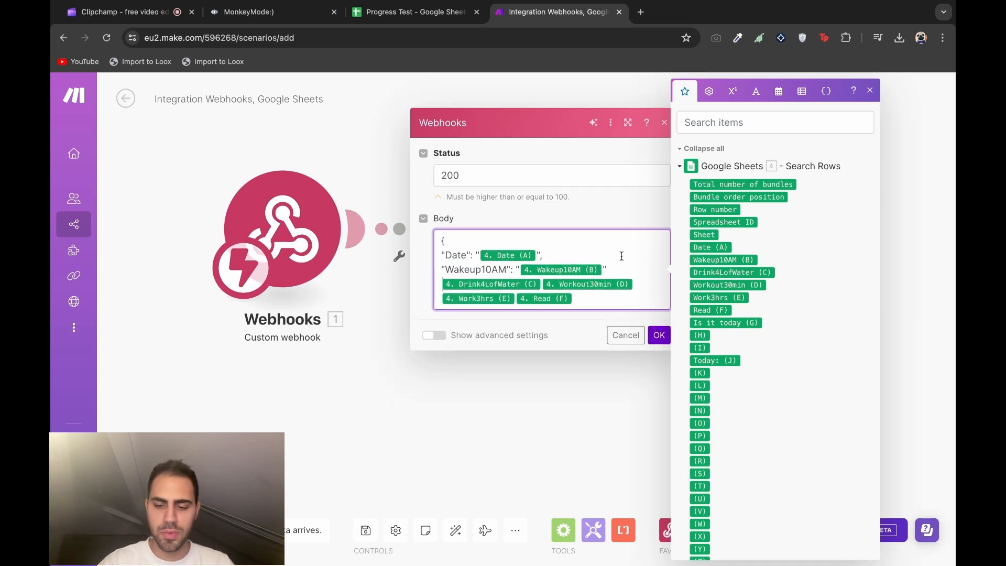
click(620, 271)
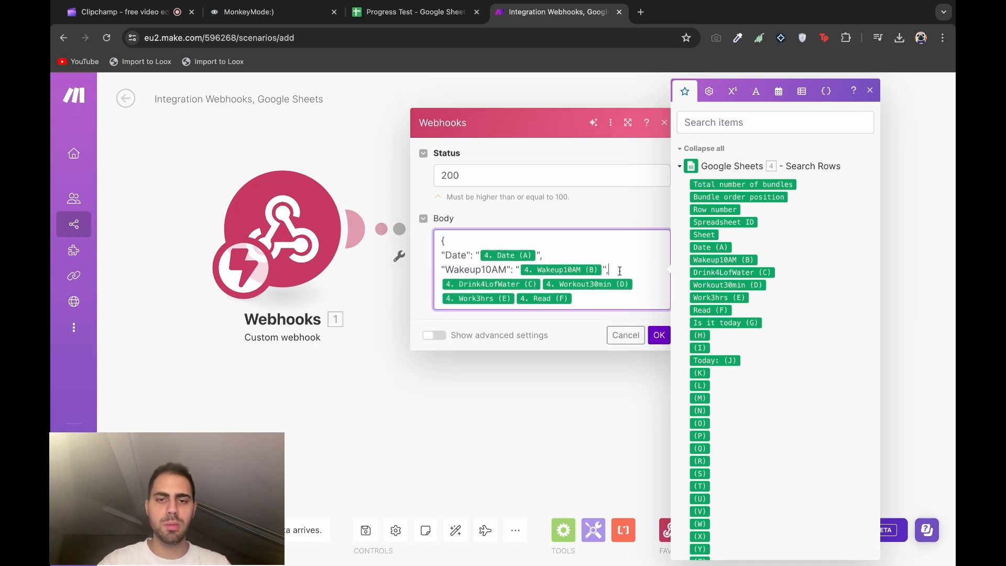
click(438, 287)
text(DrinkWater": ")
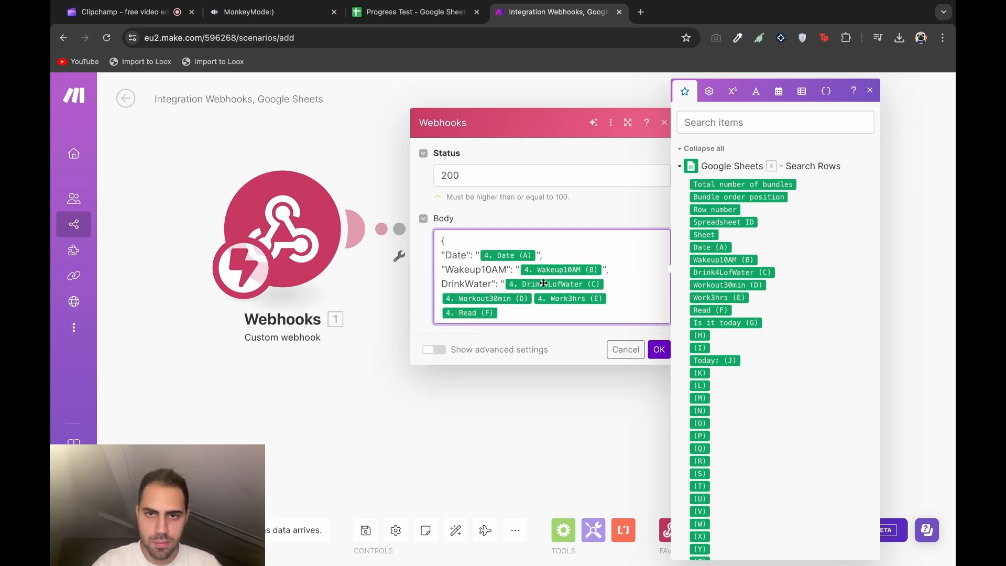
click(624, 284)
text(",)
click(441, 277)
text(")
click(628, 274)
Add the "Workout" key and close the JSON object with a final brace
key(Return)
text("Workout": ")
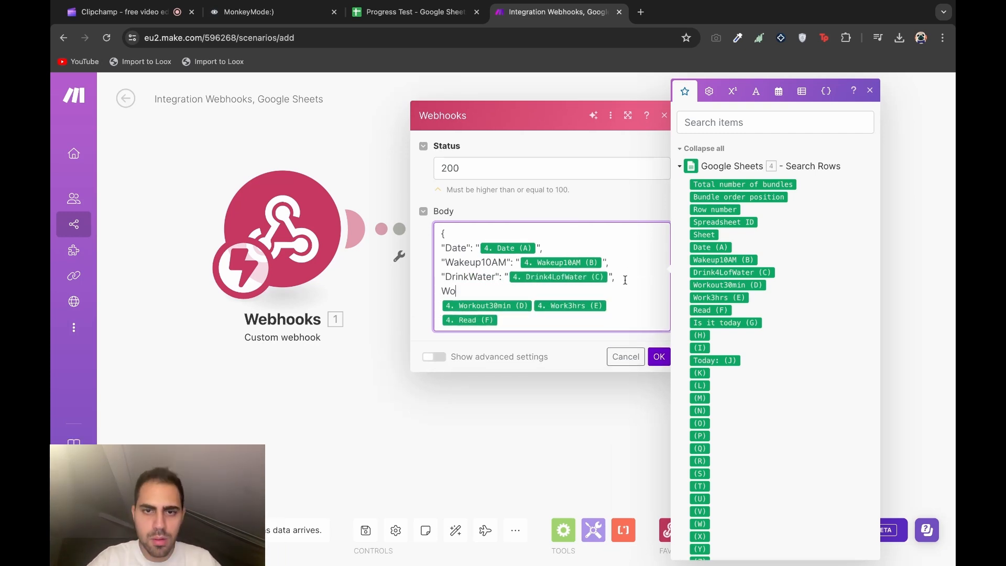
key(Down)
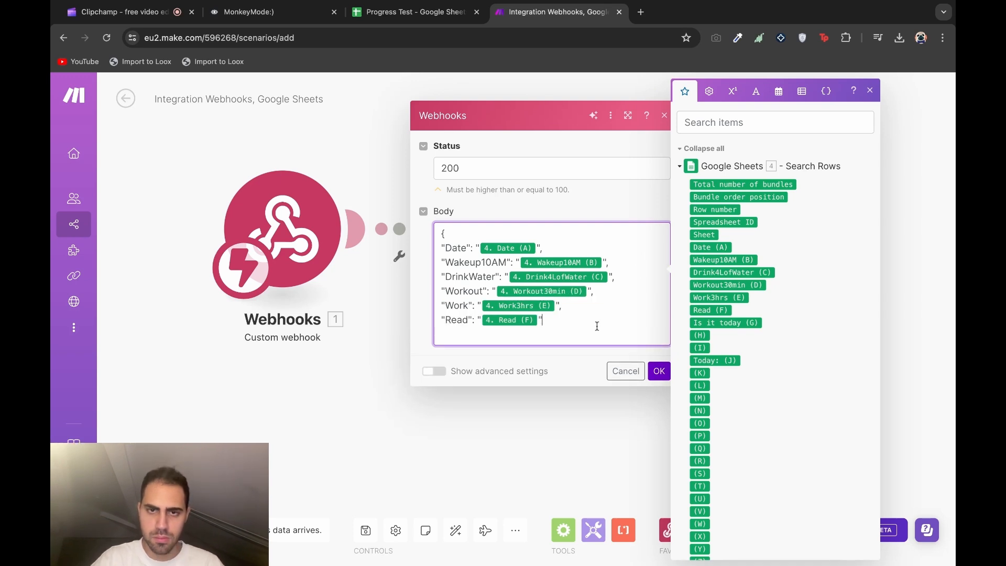
key(Return)
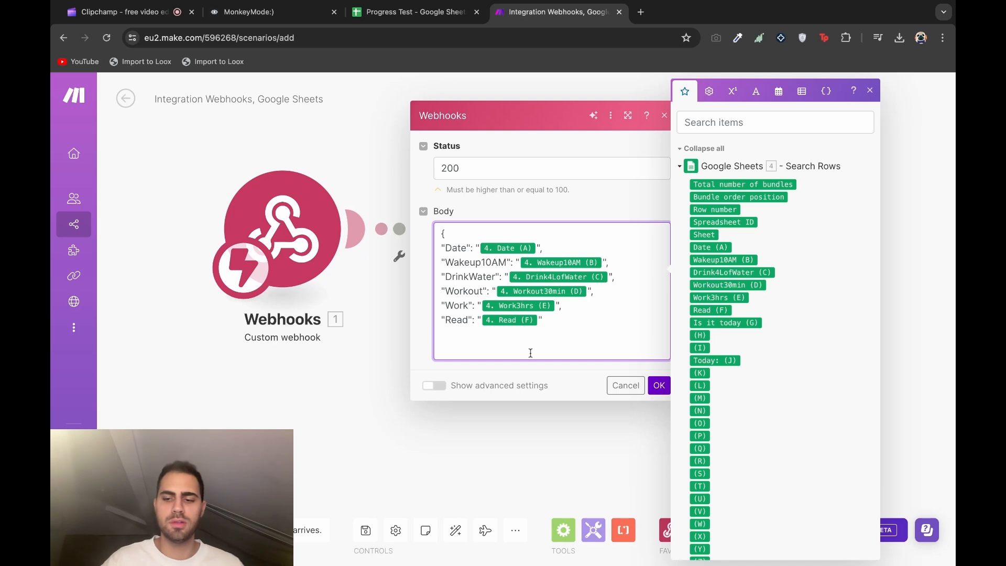
text(})
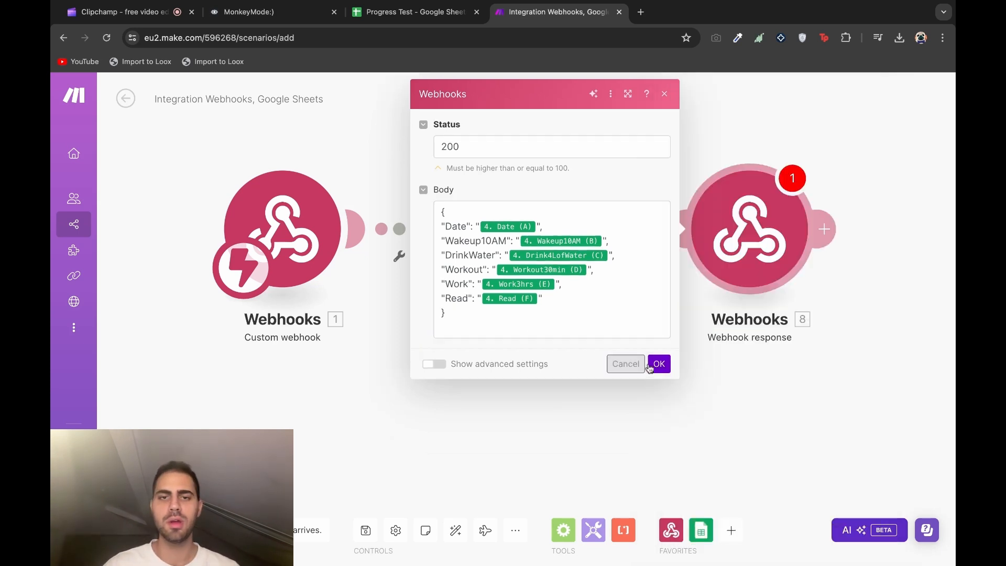
Save the webhook response and run the scenario once so it awaits a request
click(658, 361)
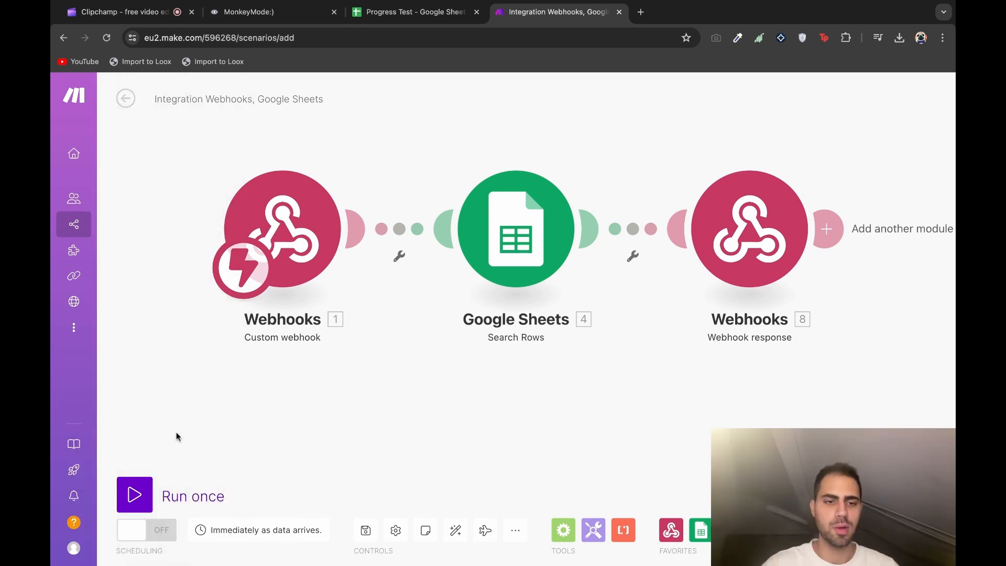
click(134, 494)
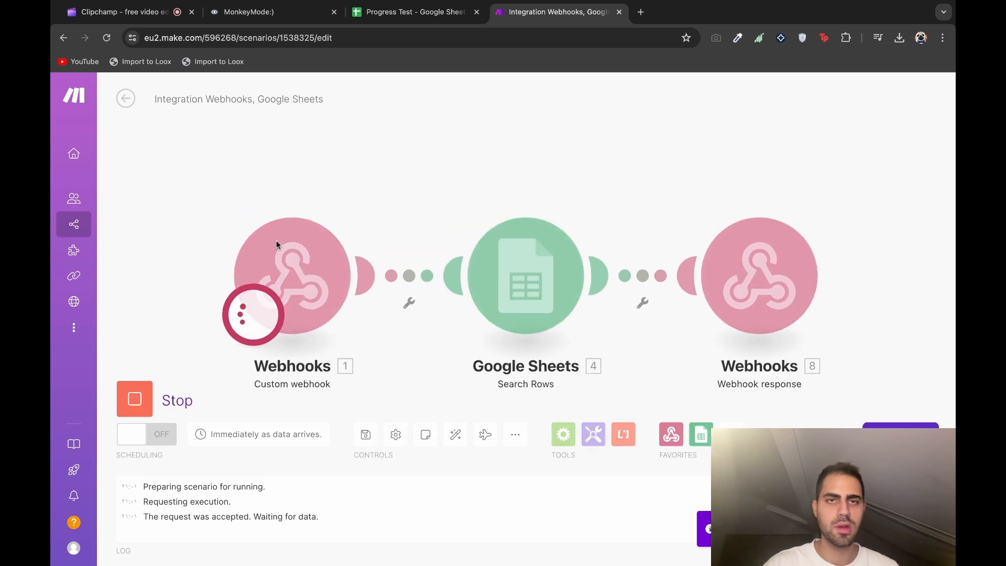
Send a test request from the Voiceflow API block to the Make webhook
click(248, 11)
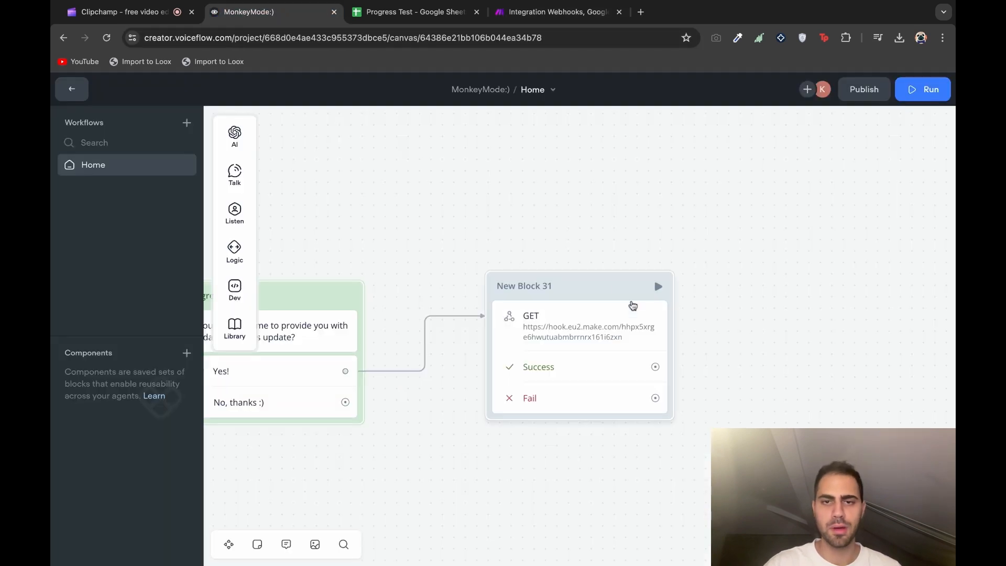
click(617, 289)
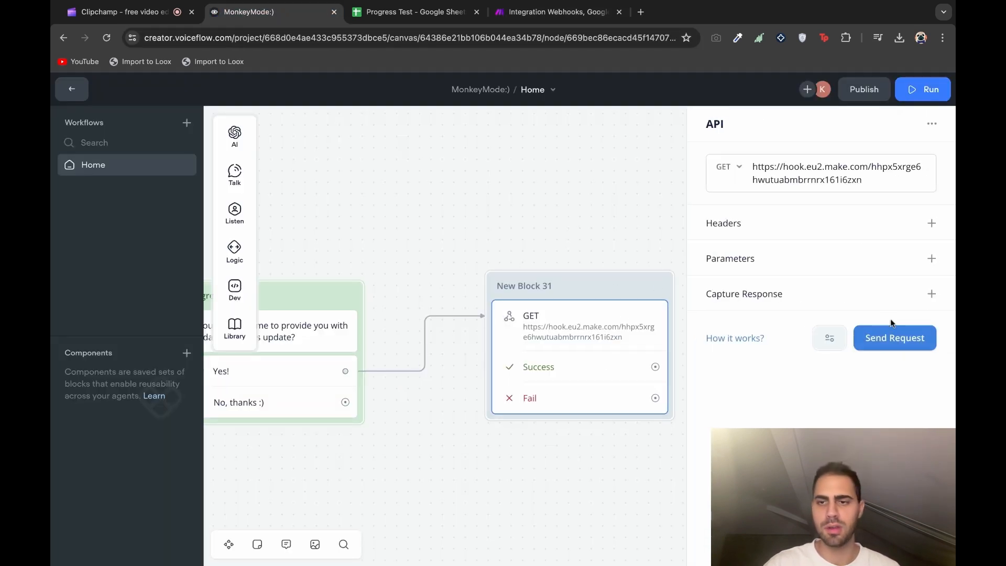
click(889, 337)
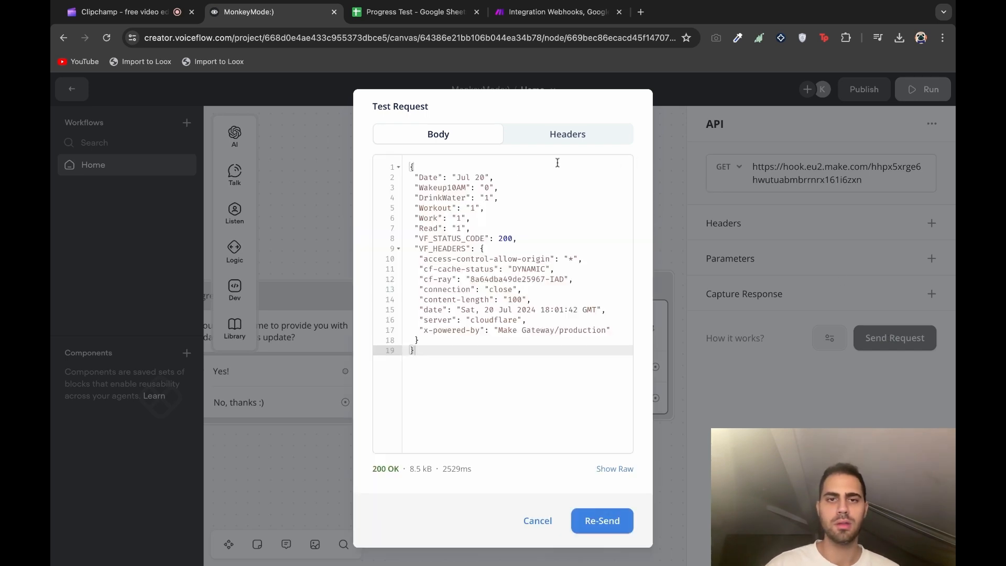
Check the 200 OK response's Jul 20 habit values, then compare with the Progress Test sheet
drag(498, 238, 411, 240)
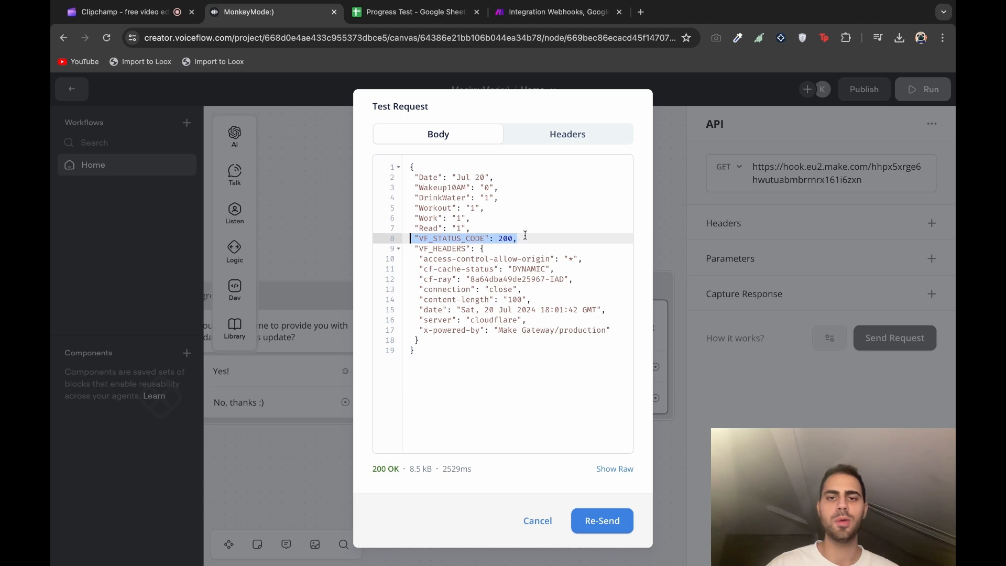
click(526, 235)
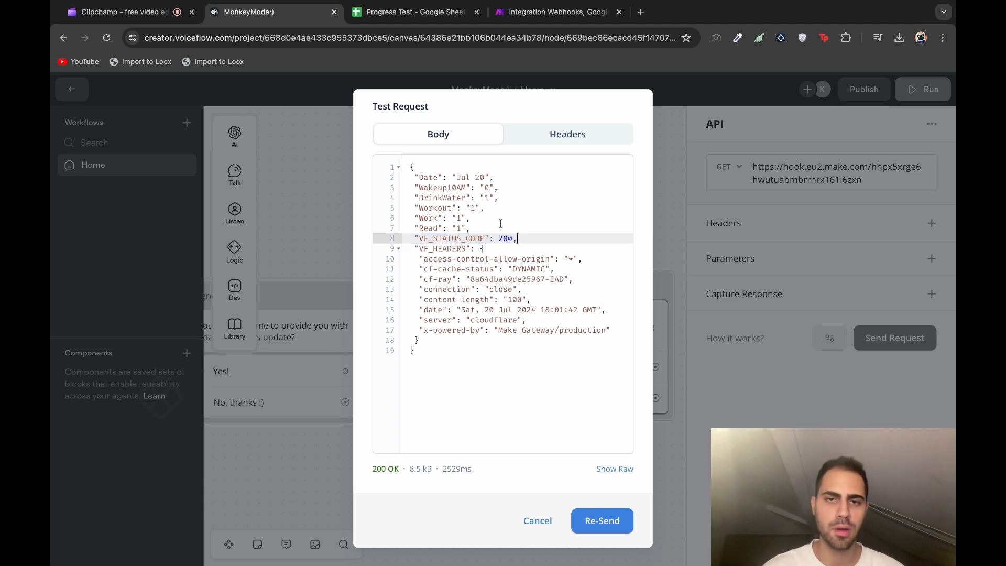
click(474, 227)
click(478, 220)
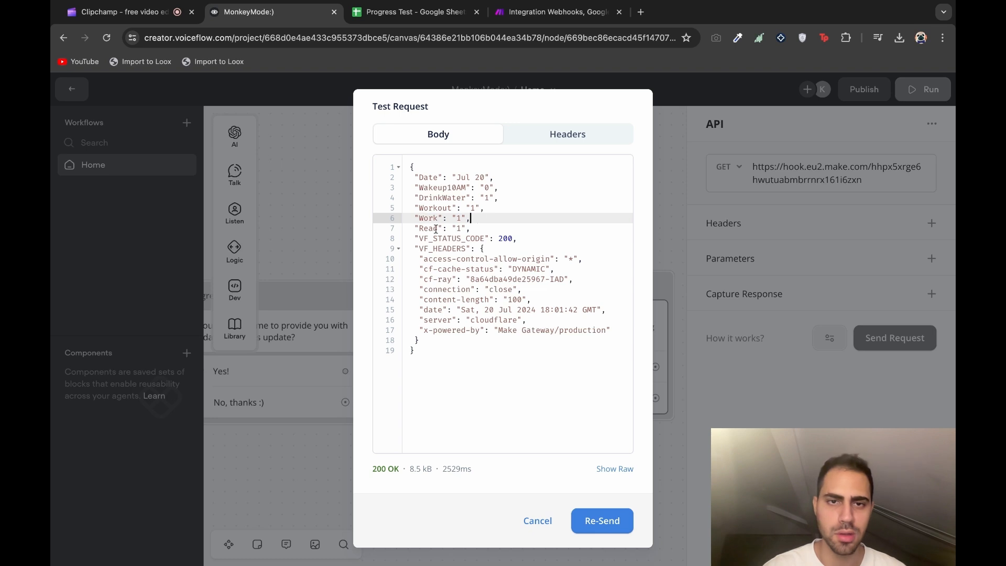
triple_click(415, 228)
click(481, 225)
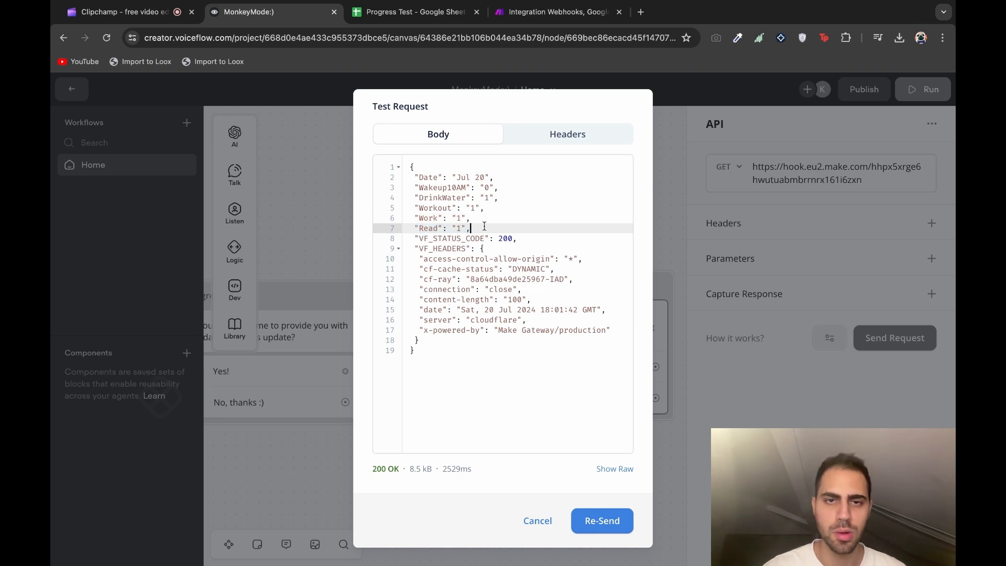
key(shift+Home)
key(shift+Up)
key(shift+Up)
key(shift+Up)
key(shift+Up)
key(shift+Up)
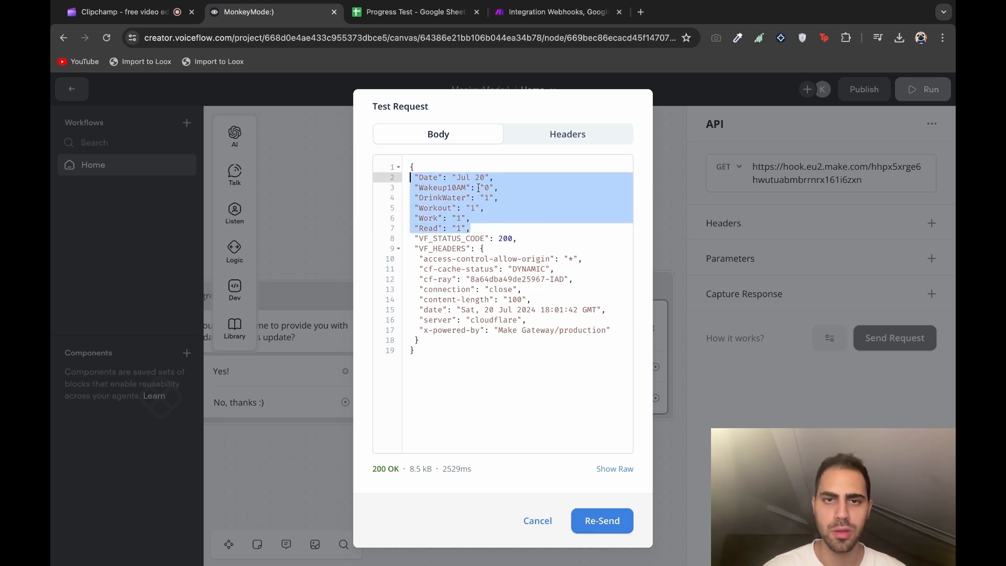
click(502, 197)
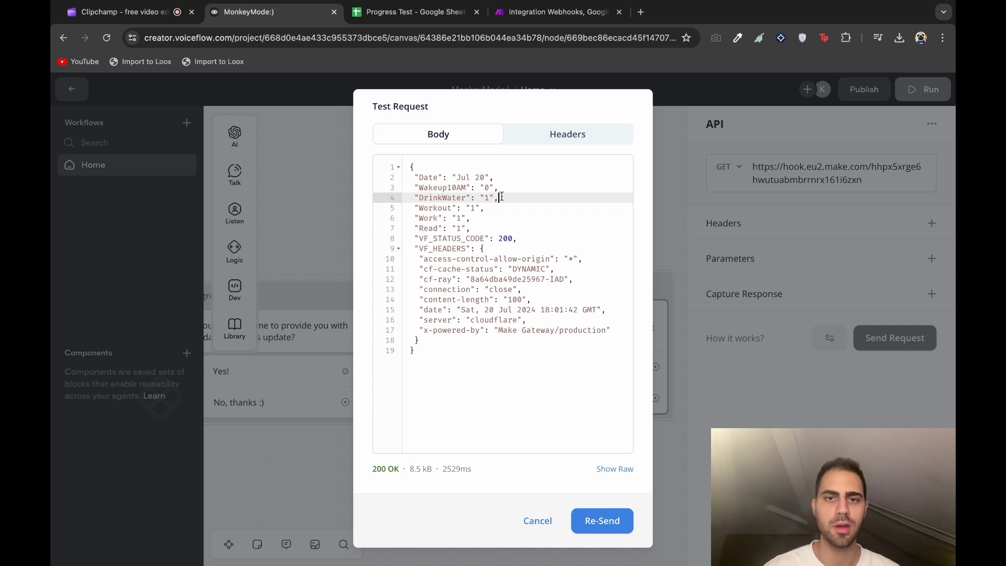
click(456, 177)
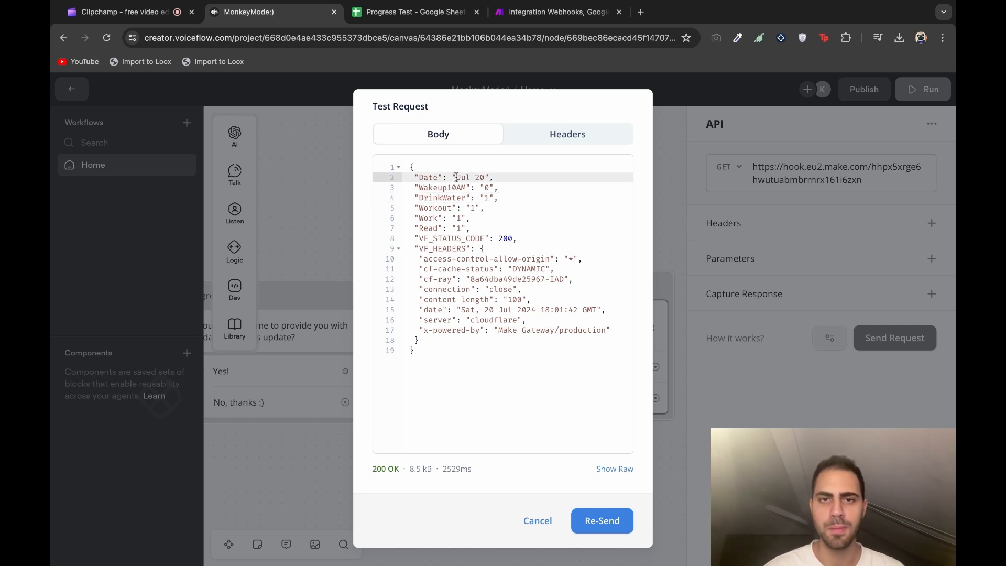
drag(456, 177, 496, 177)
click(497, 180)
click(498, 189)
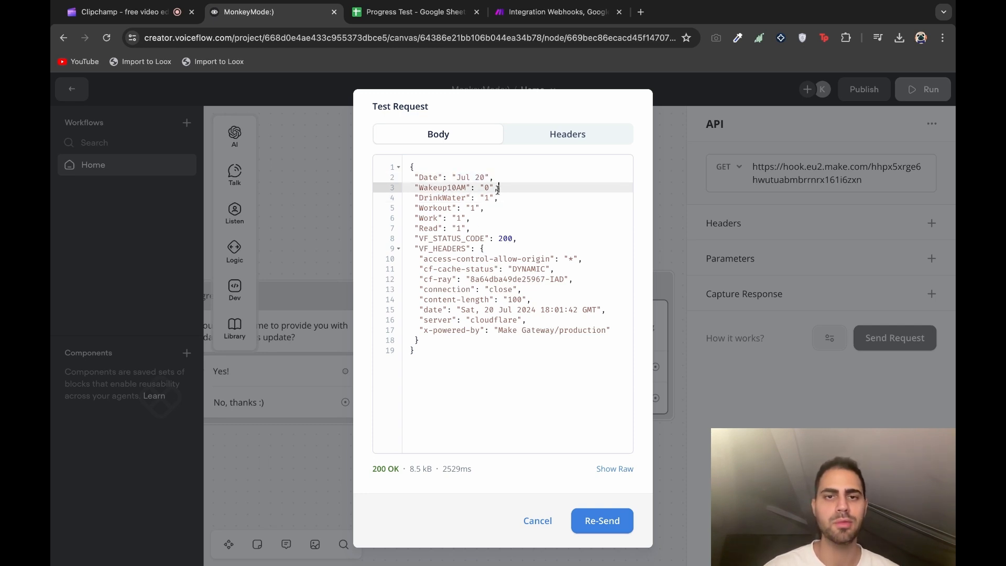
click(379, 21)
click(190, 331)
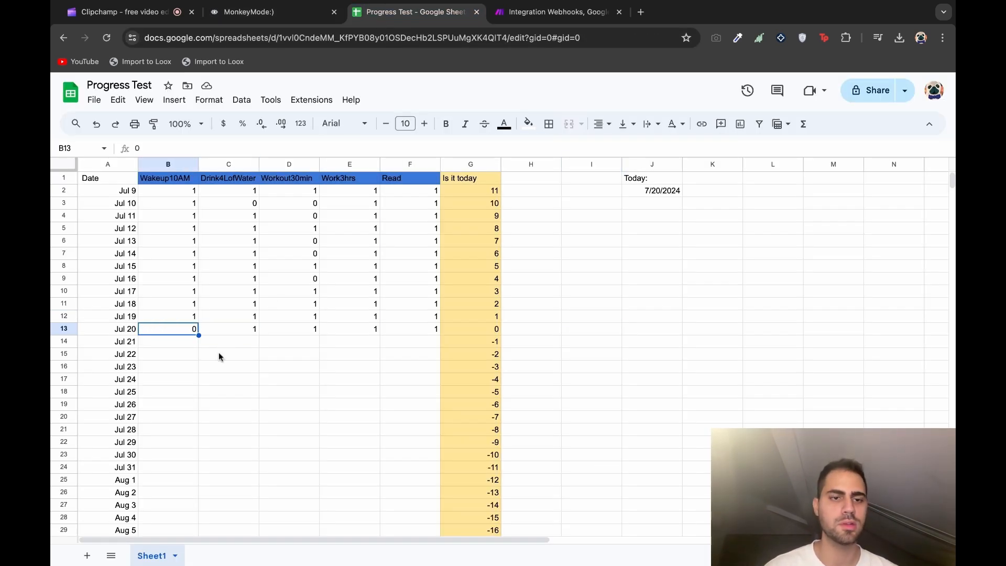
click(219, 334)
click(274, 329)
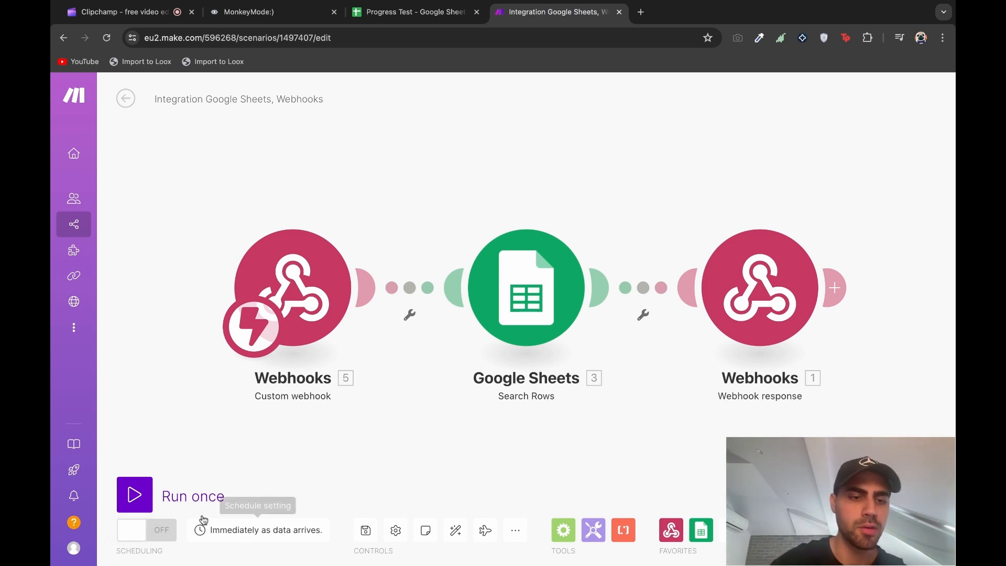
Turn Make scheduling on to run immediately, then return to the MonkeyMode:) Voiceflow project
click(155, 530)
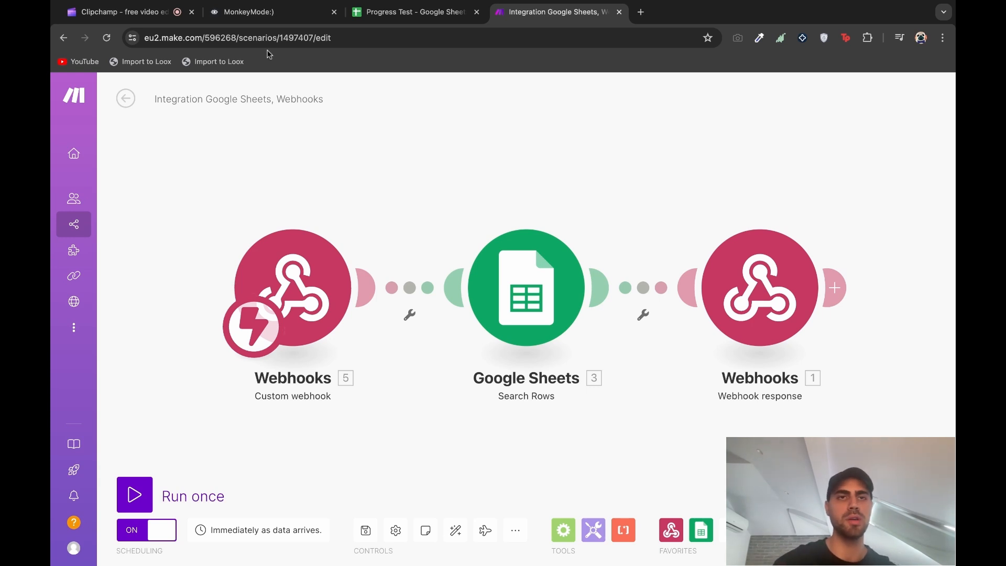
click(273, 14)
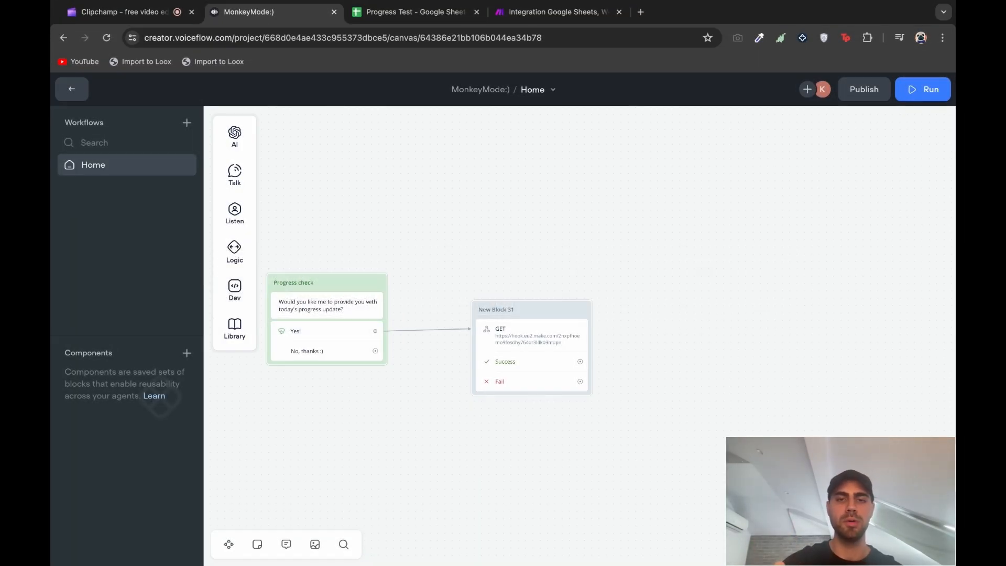
Add a Capture Response row to the API block and send a test request
click(546, 314)
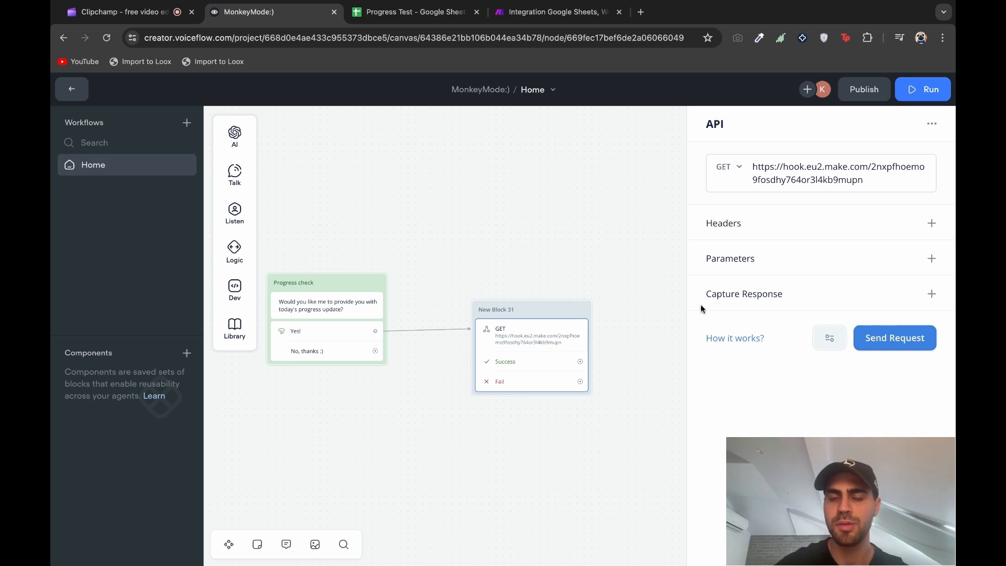
click(928, 297)
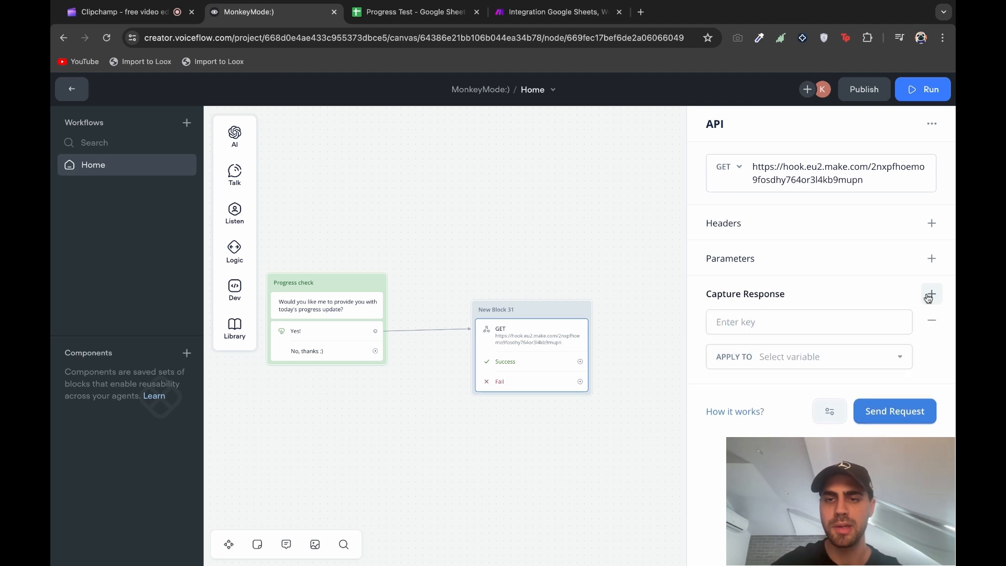
click(842, 320)
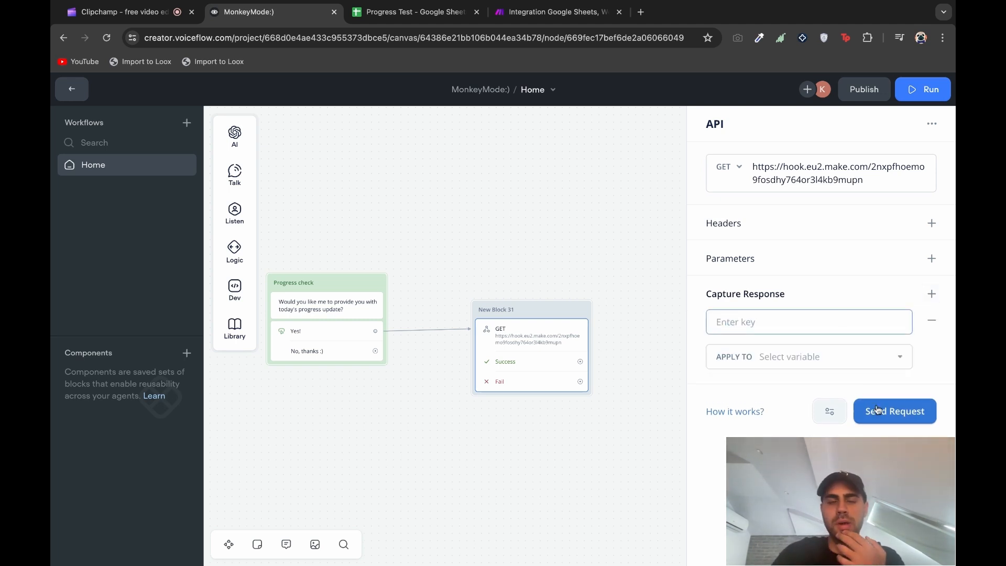
click(895, 411)
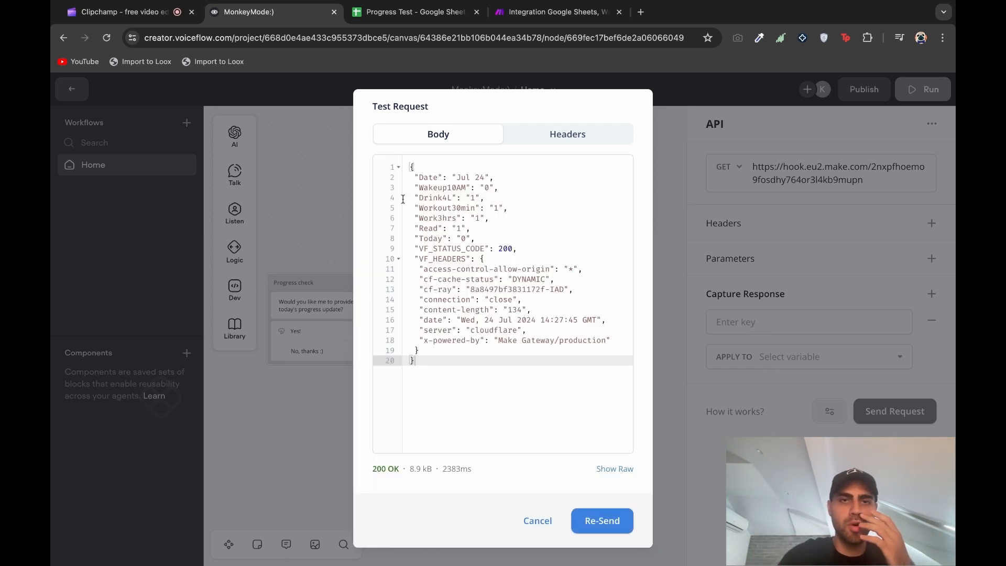
Review the 200 OK JSON response showing Jul 24's habit values and its Date line
drag(408, 164, 417, 362)
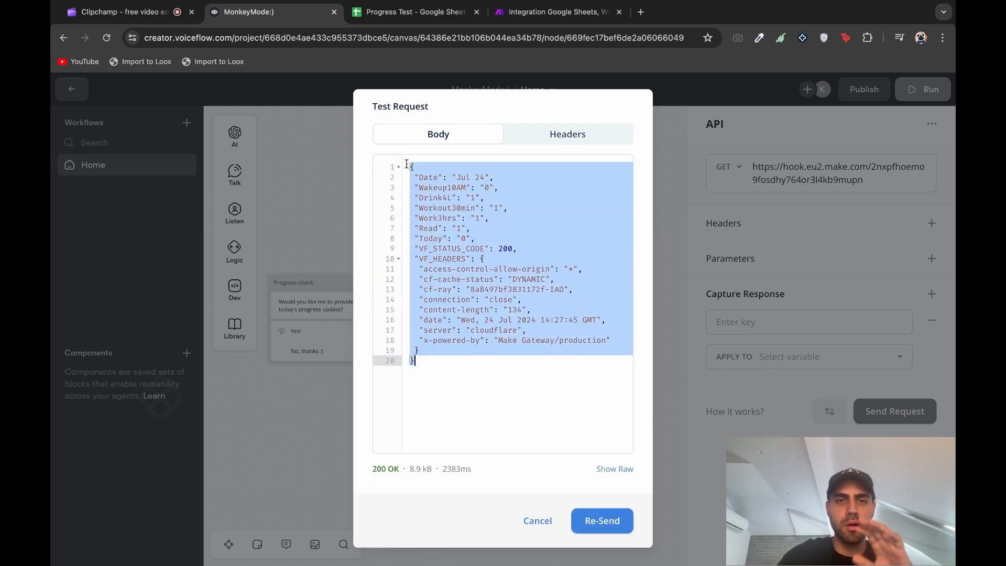
click(417, 361)
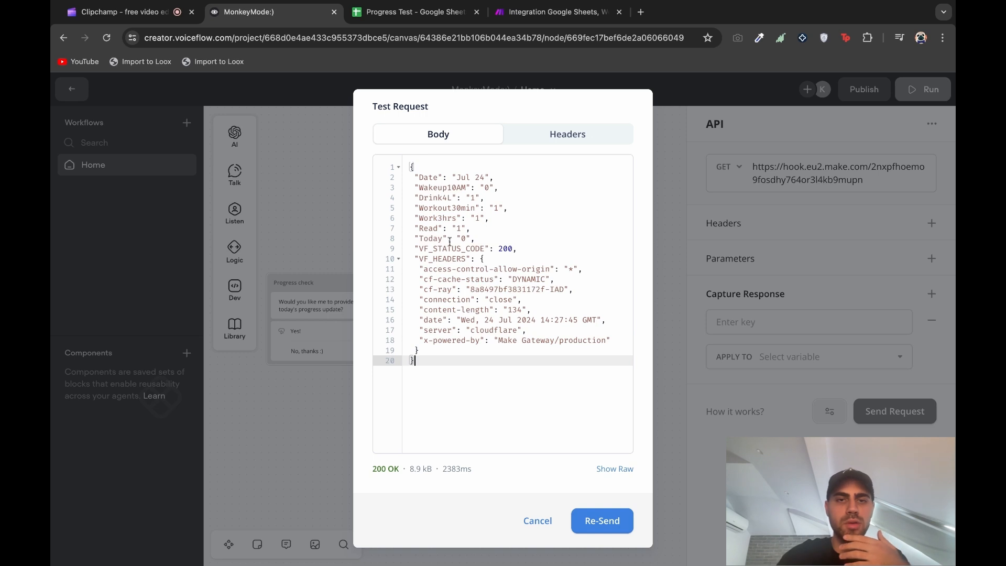
click(413, 249)
key(shift+Down)
key(shift+Down)
key(shift+Down)
key(shift+Down)
key(shift+Down)
key(shift+Down)
key(shift+Down)
key(shift+Down)
key(shift+Down)
key(shift+Down)
key(shift+Down)
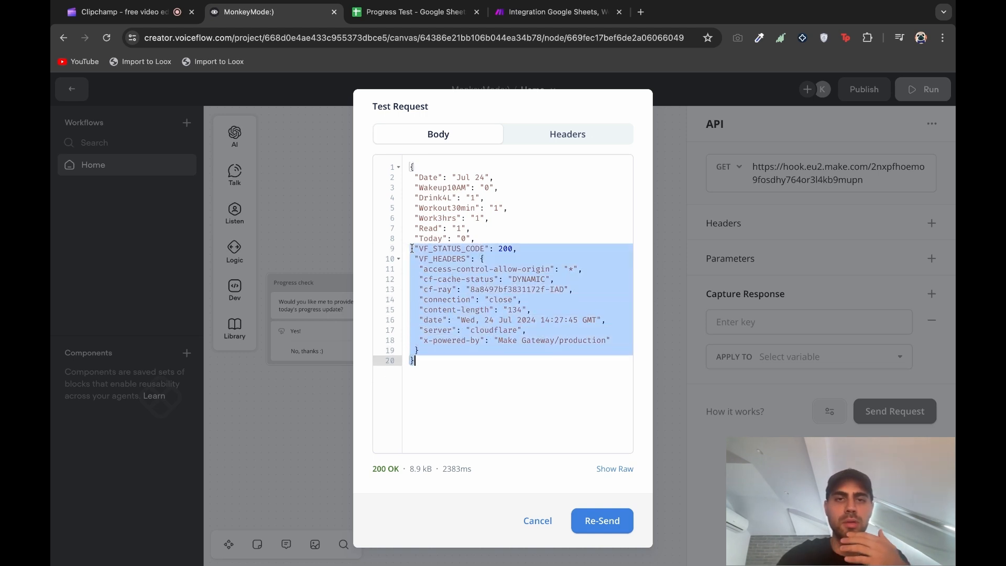
click(499, 236)
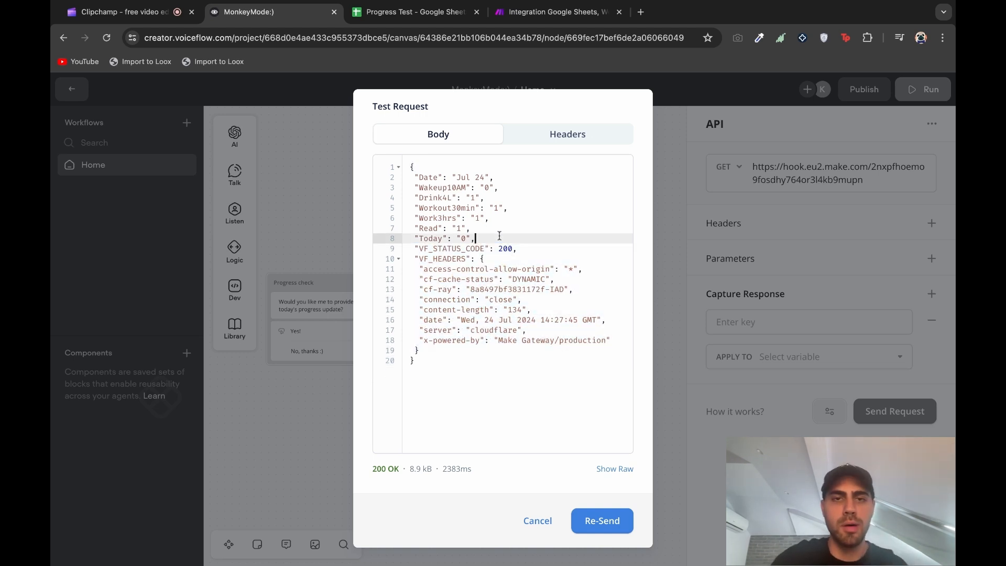
click(416, 178)
key(shift+End)
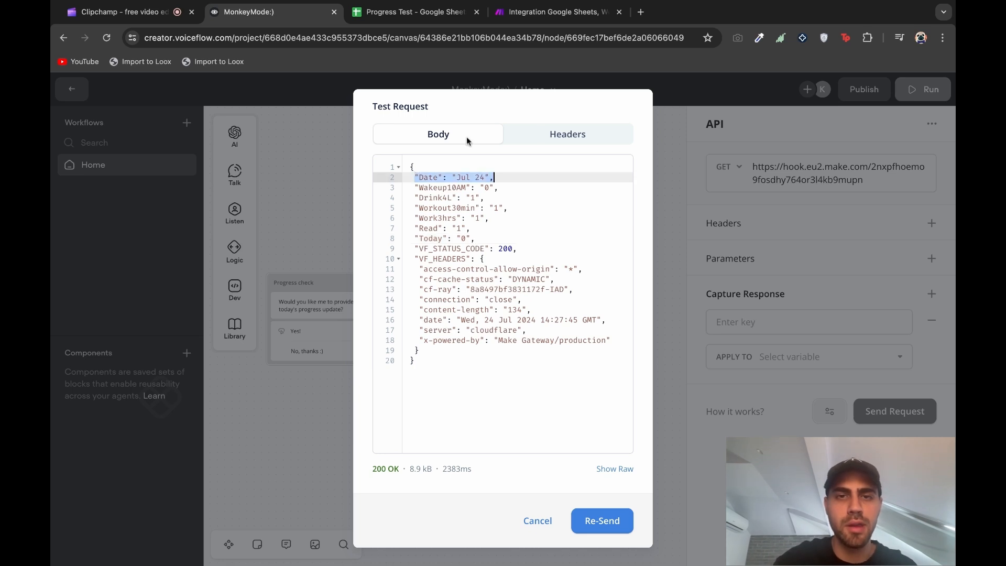
Enter response.Date as the capture key and re-test the webhook to confirm the Date field
click(539, 520)
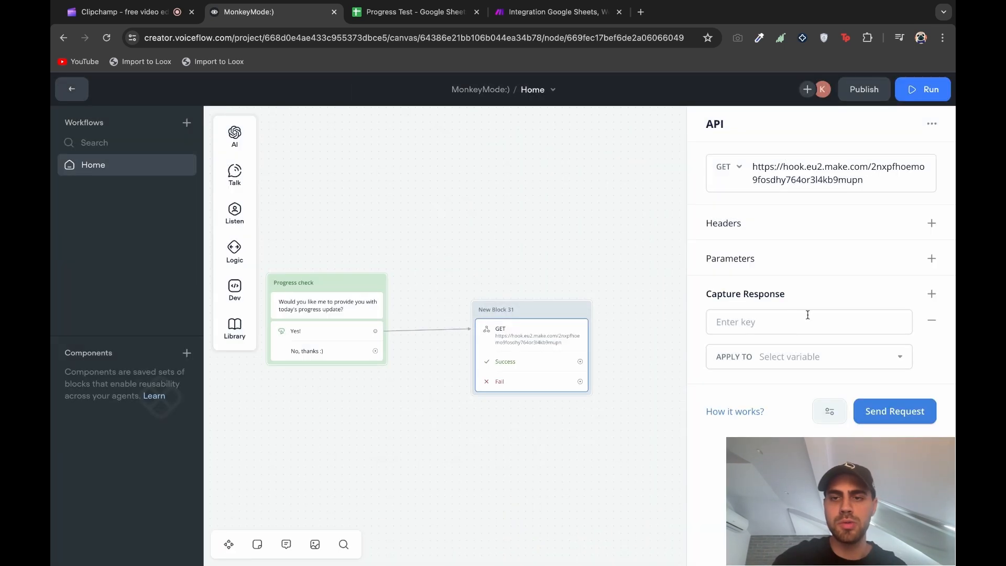
click(778, 323)
text(response)
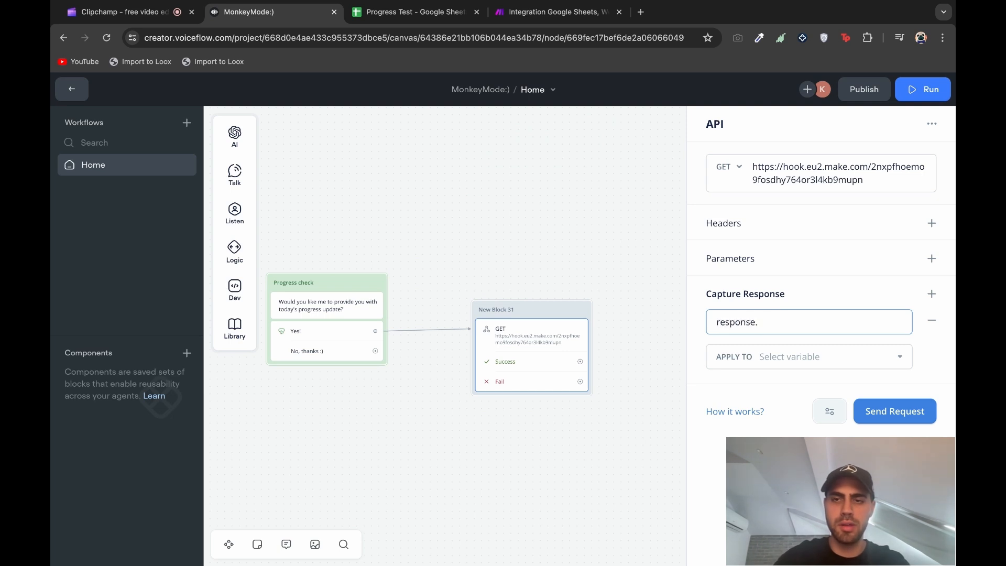
text(.Date)
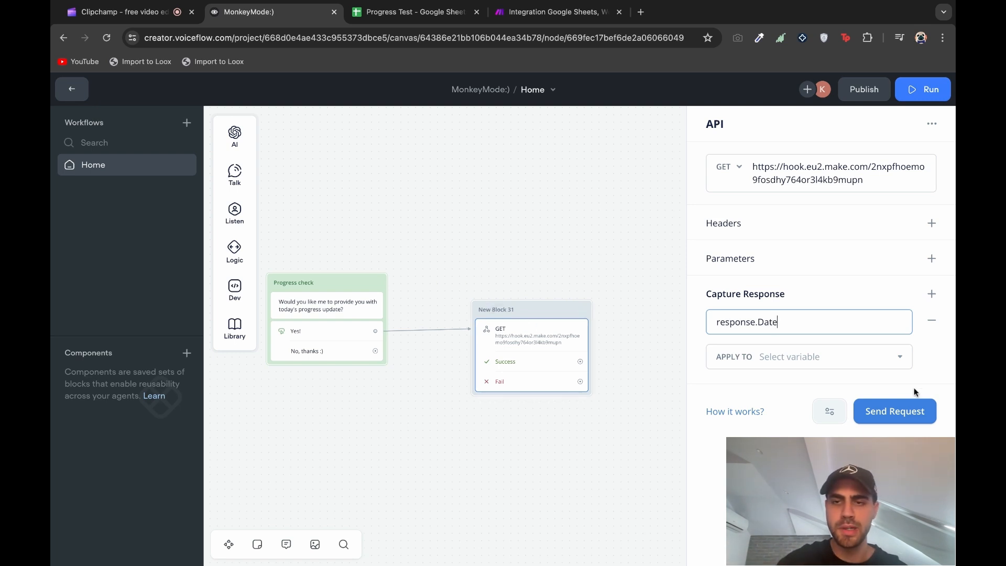
click(899, 419)
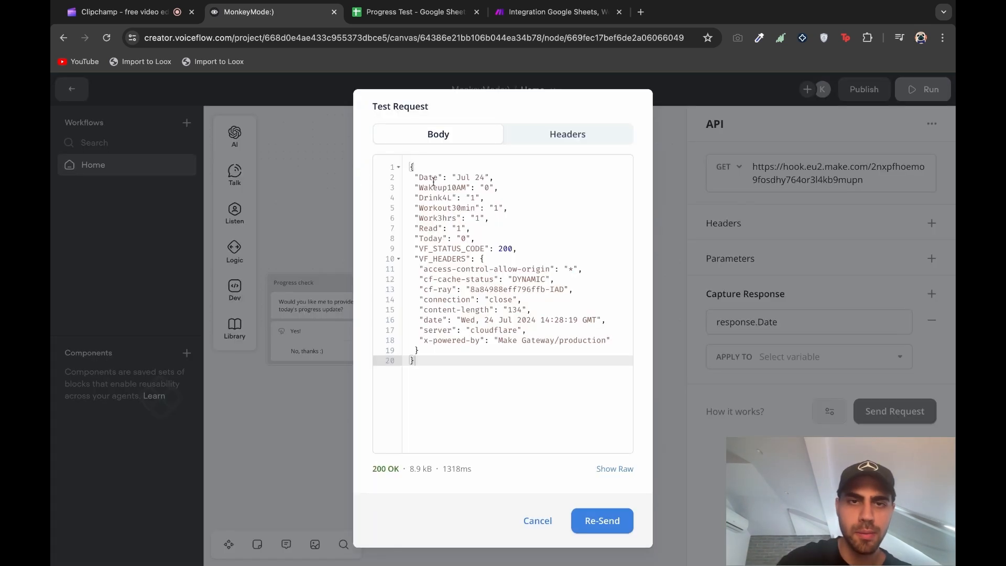
double_click(418, 177)
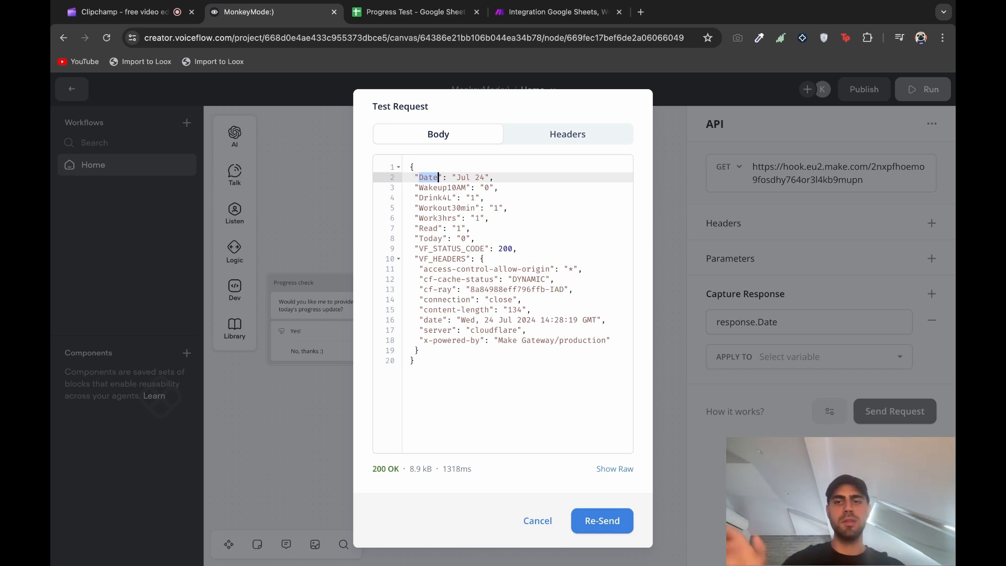
click(661, 340)
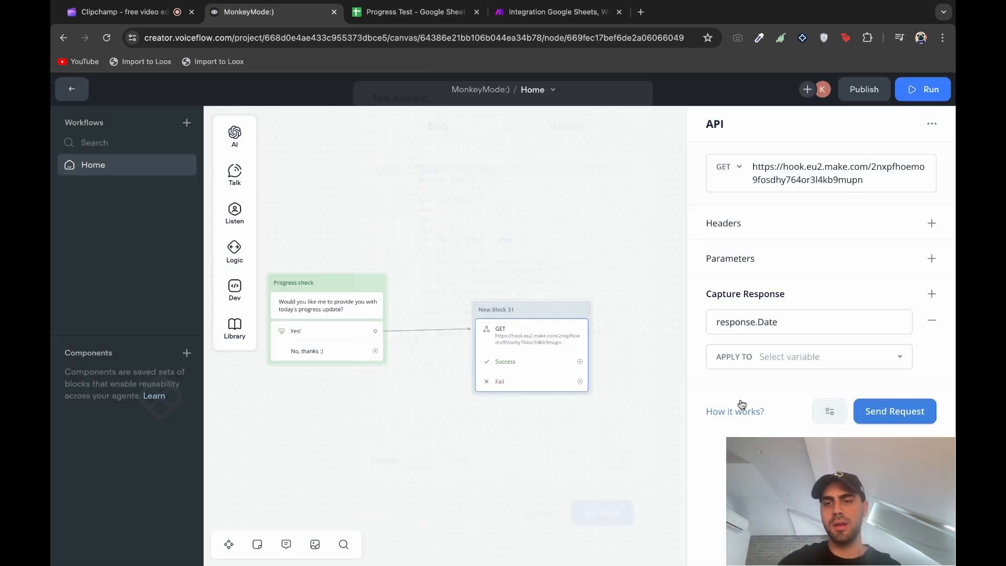
Apply the captured response.Date to a newly created variable named Date1
click(814, 355)
click(812, 323)
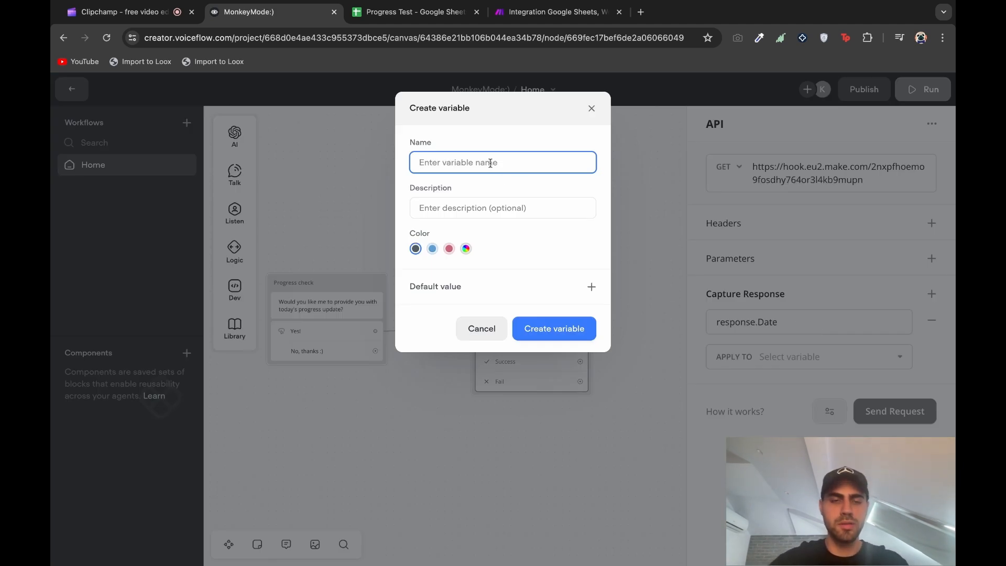
text(Date1)
click(552, 329)
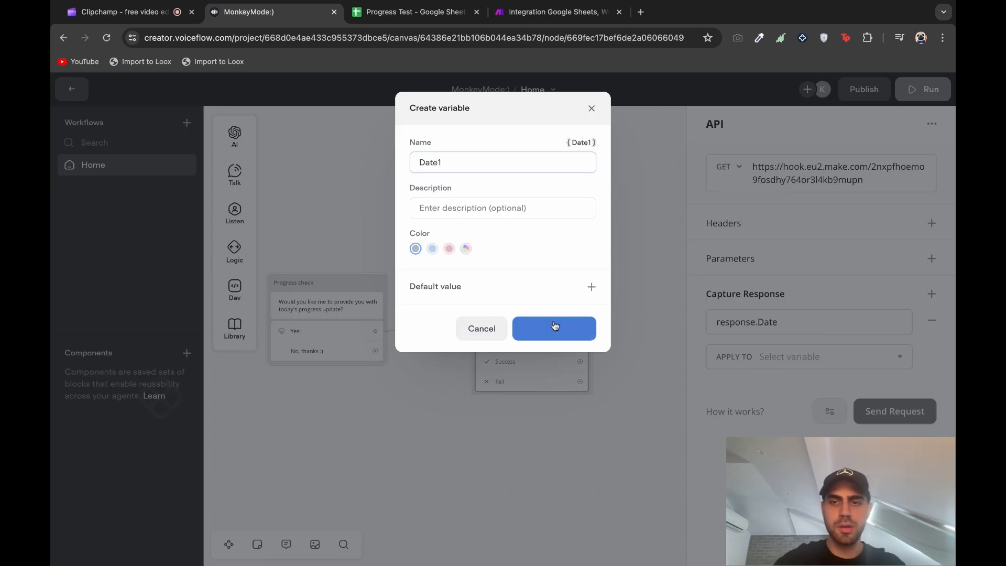
scroll(627, 366, right, 2)
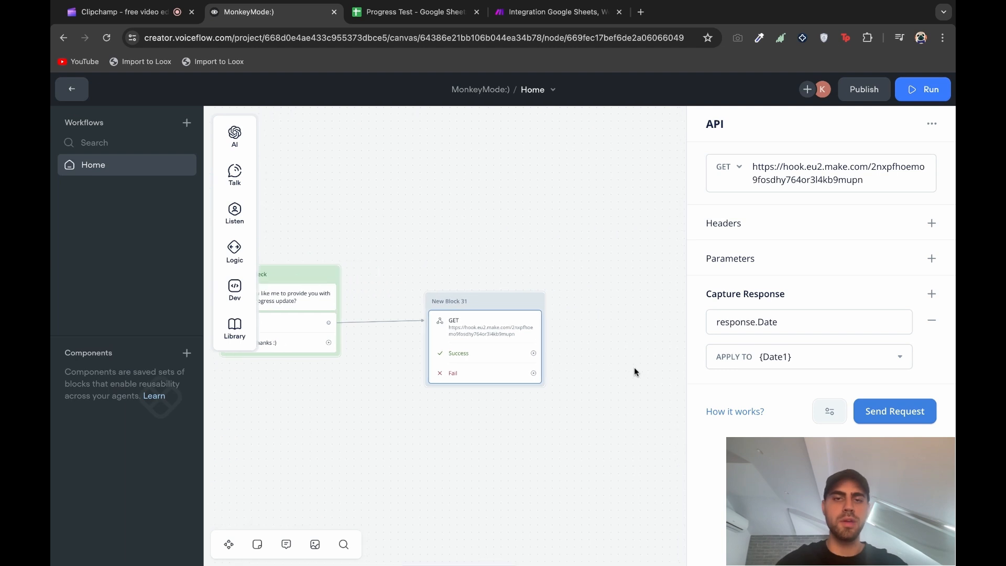
click(536, 356)
Add a Text step on the Success path that outputs {Date1}
mouse_move(627, 394)
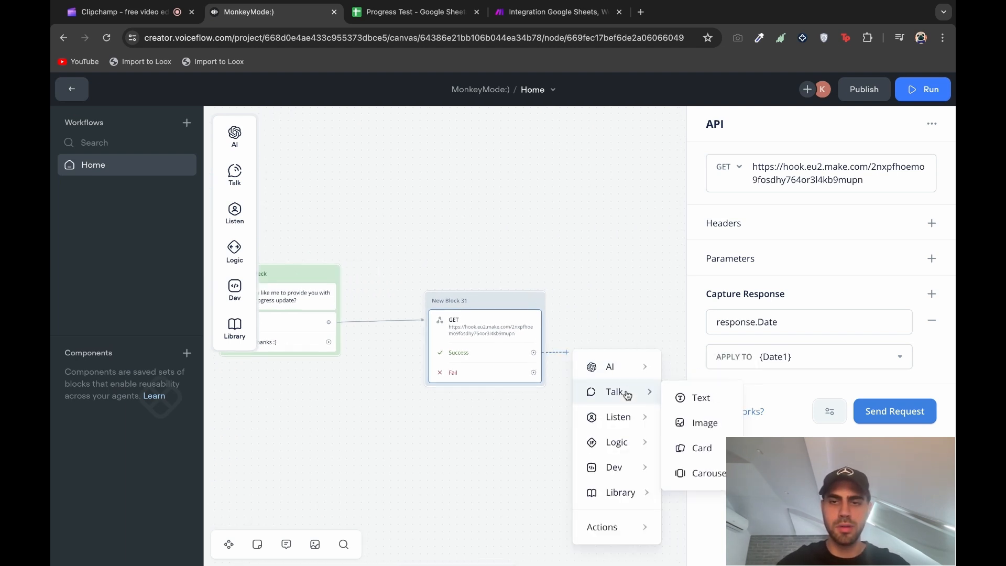
click(699, 398)
click(745, 187)
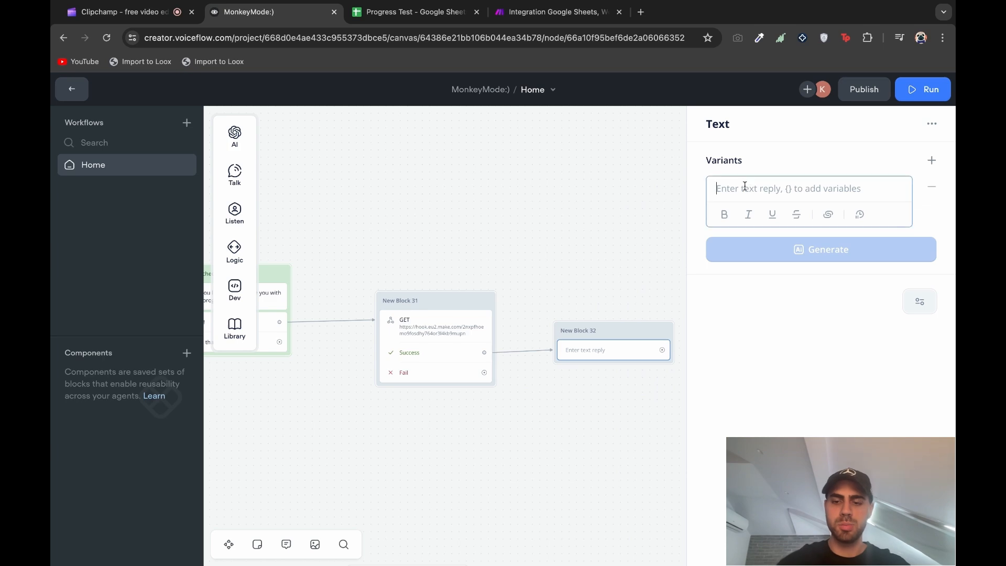
text({Date1)
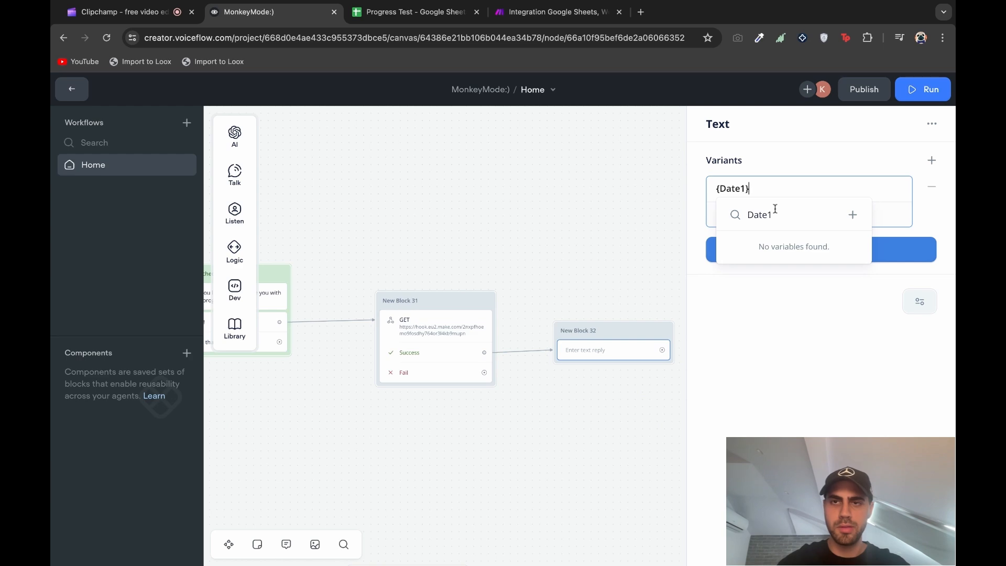
click(624, 210)
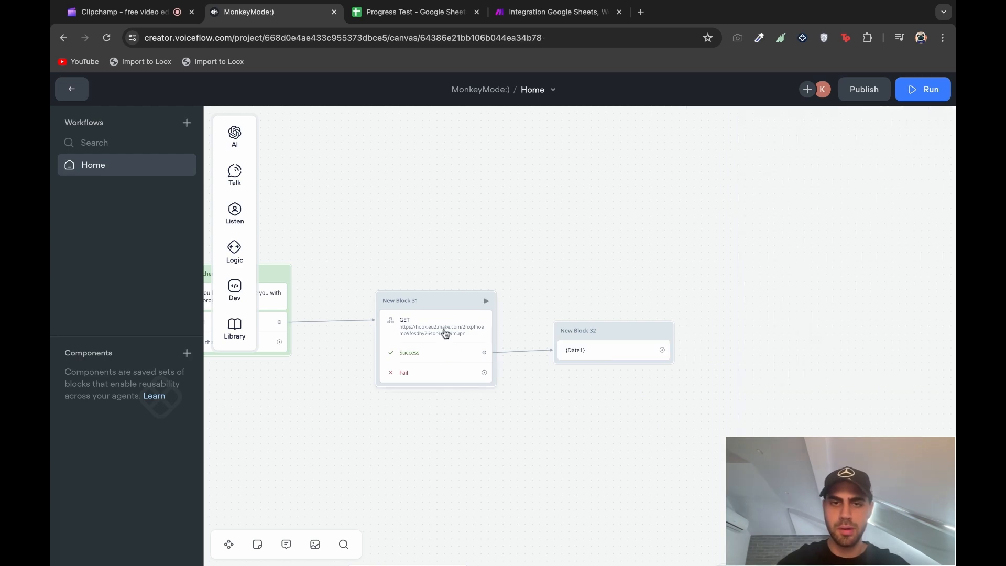
Recheck the API block's settings, then start a test run from the API call
click(445, 332)
scroll(466, 306, down, 3)
click(524, 332)
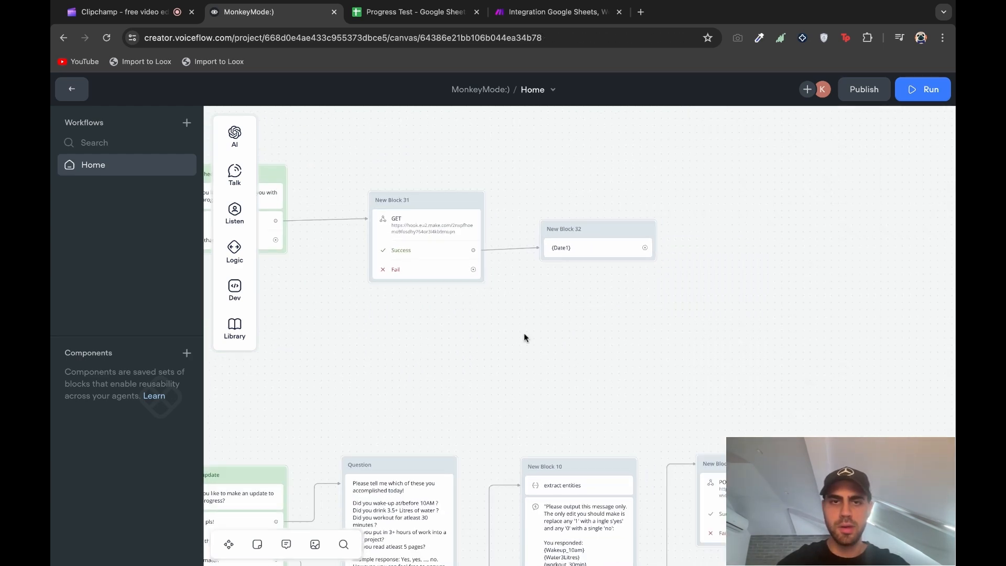
scroll(524, 333, up, 2)
click(471, 277)
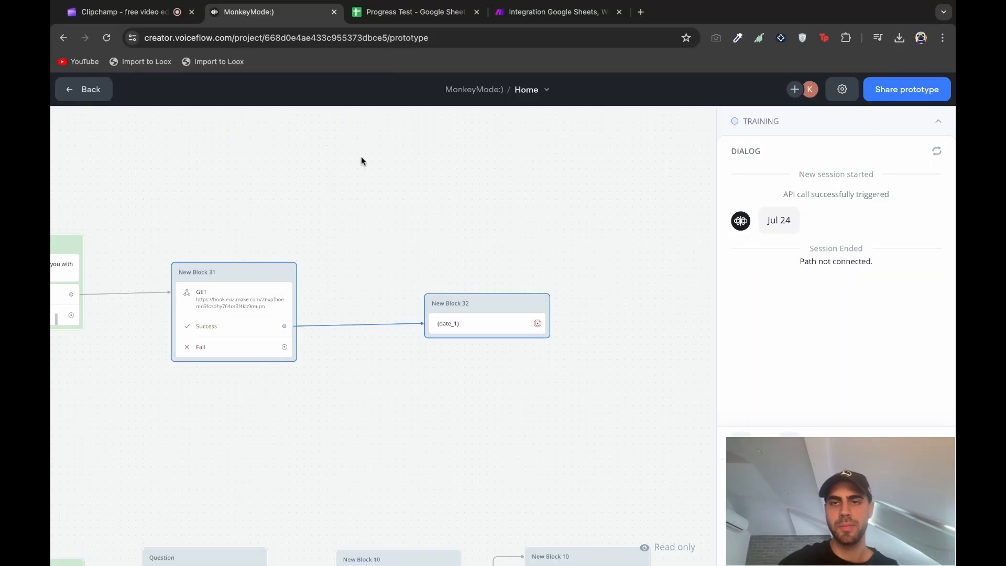
Leave the Jul 24 test run and return to the flow editor canvas
click(253, 271)
scroll(416, 227, left, 3)
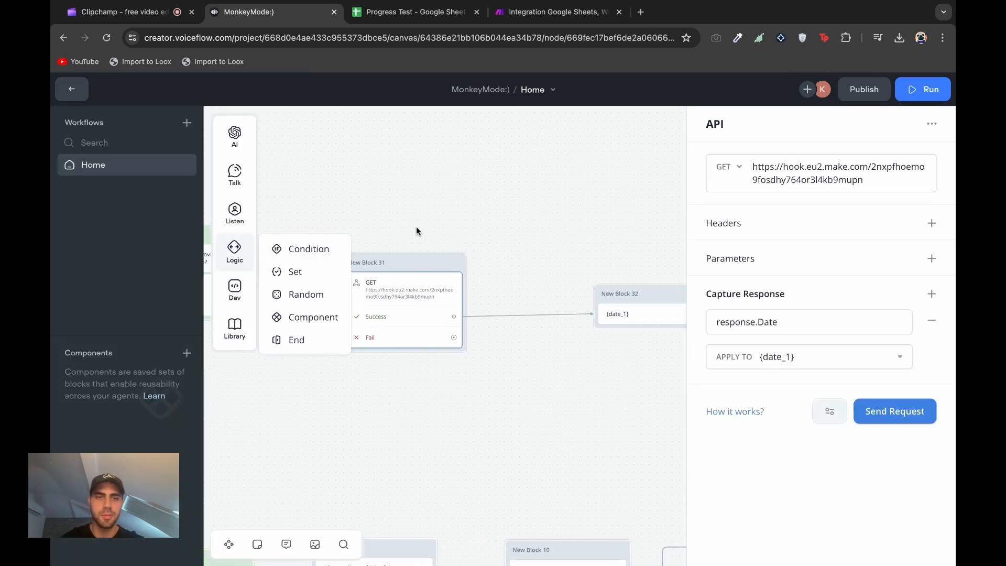
Reopen the API step and send a test request to see the webhook response field names
scroll(417, 227, down, 3)
click(511, 187)
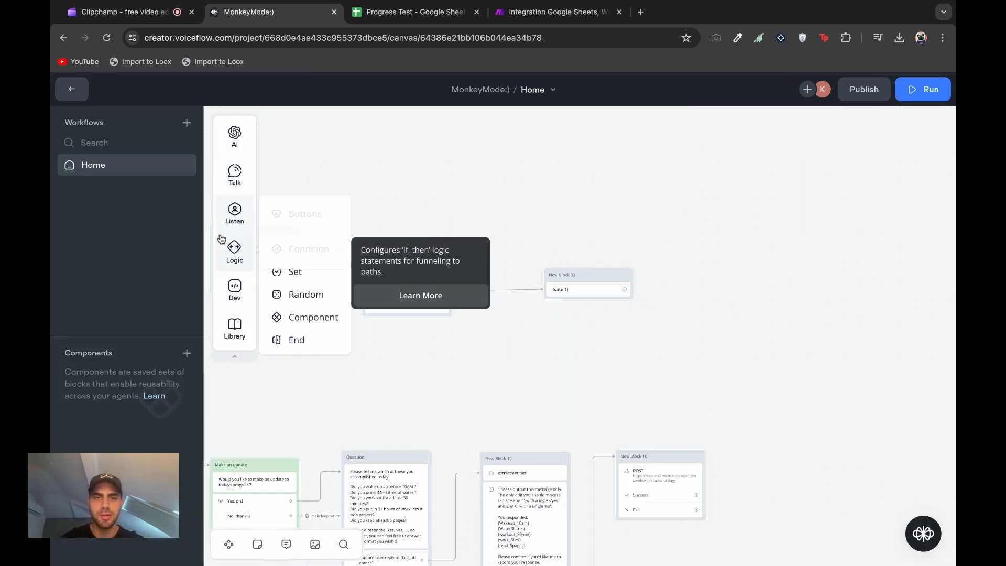
click(401, 253)
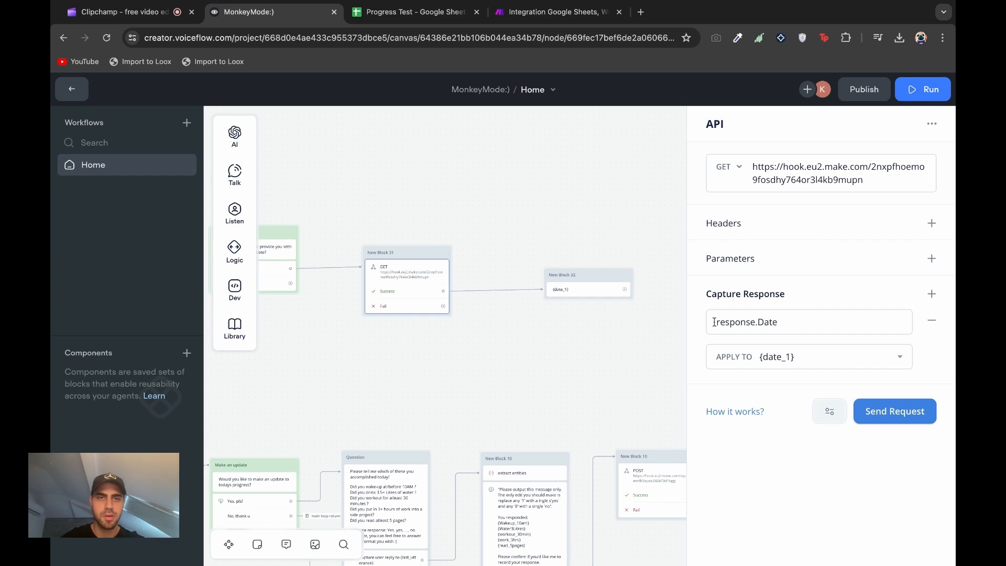
click(933, 295)
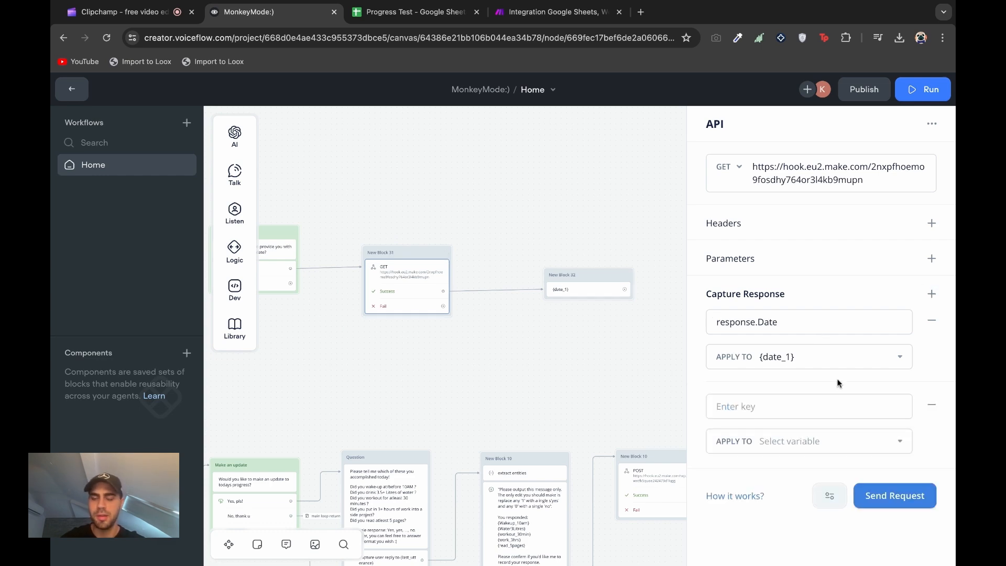
click(882, 507)
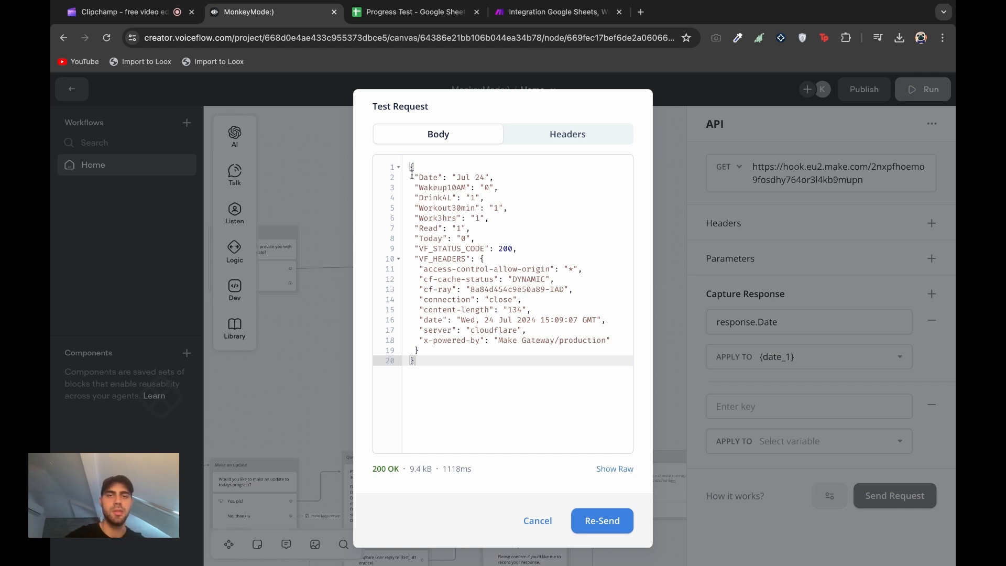
mouse_move(415, 181)
mouse_down()
mouse_move(466, 179)
mouse_move(418, 198)
mouse_move(448, 199)
mouse_move(421, 228)
mouse_move(476, 226)
mouse_move(419, 177)
mouse_up()
click(427, 210)
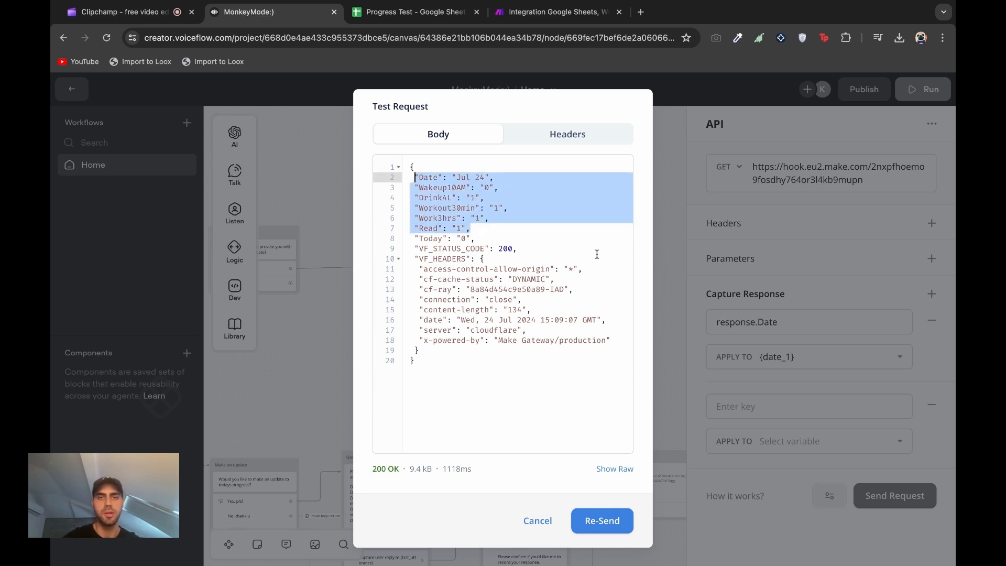
click(656, 312)
Capture response.Wakeup10AM into the wakeup_1 variable
click(741, 417)
text(respon)
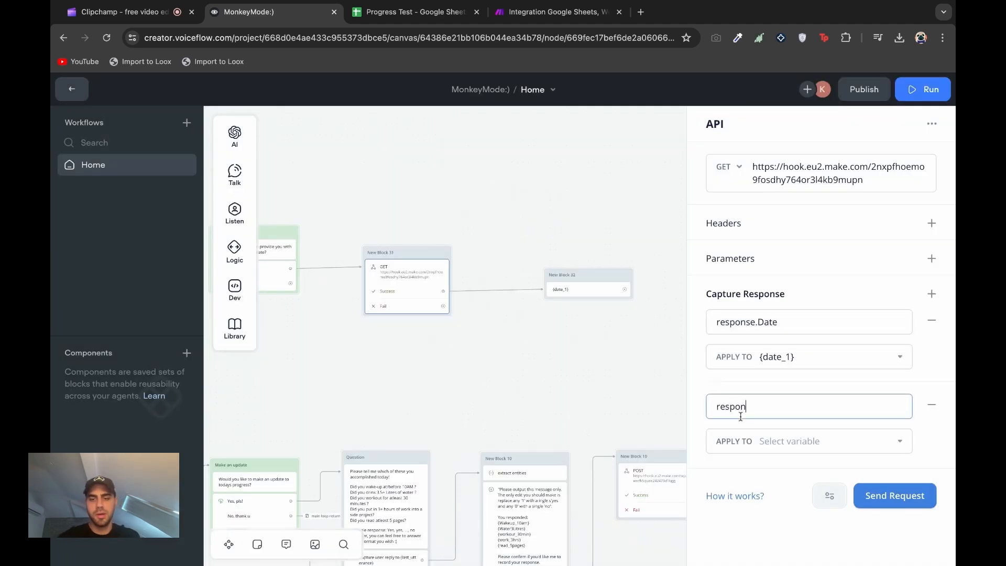
text(se.Wakeup10AM)
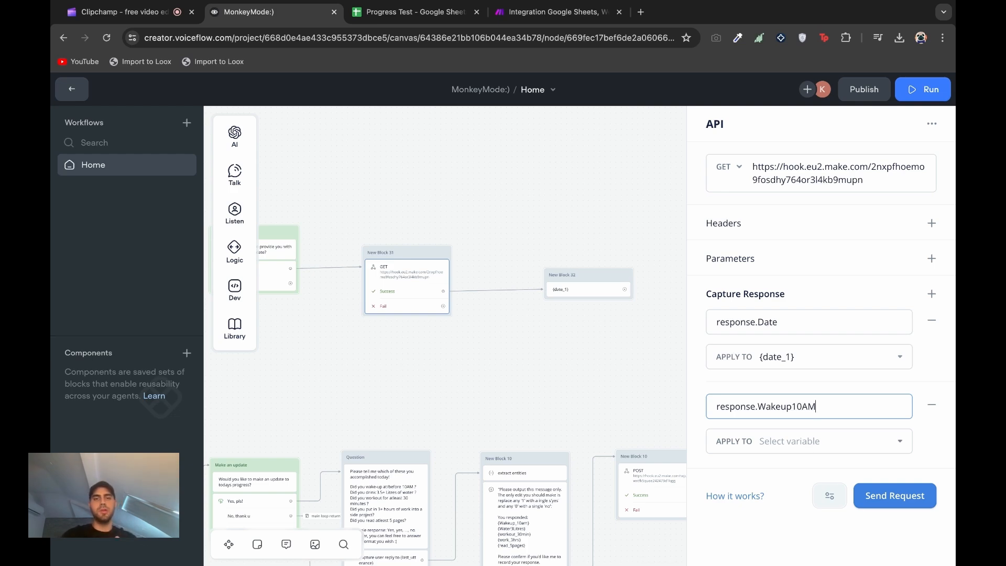
click(802, 441)
click(808, 406)
click(482, 328)
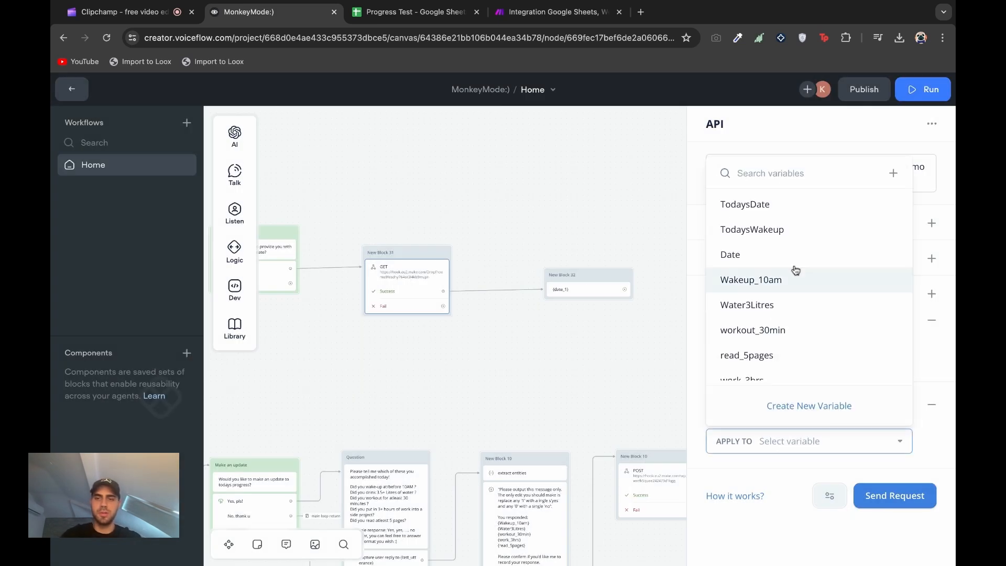
click(813, 445)
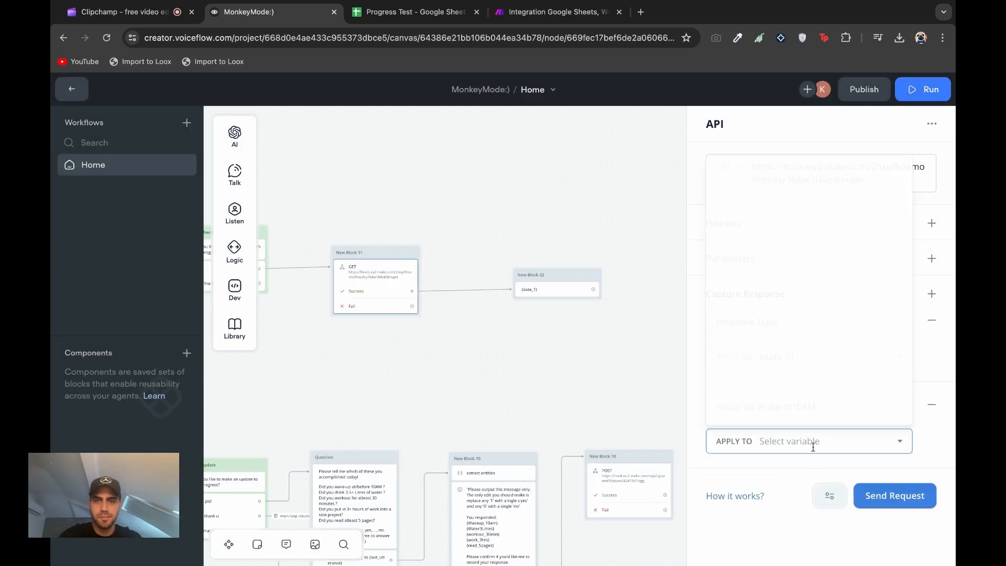
text(wake)
click(786, 368)
Add a response.read capture field mapped to read_1
click(932, 294)
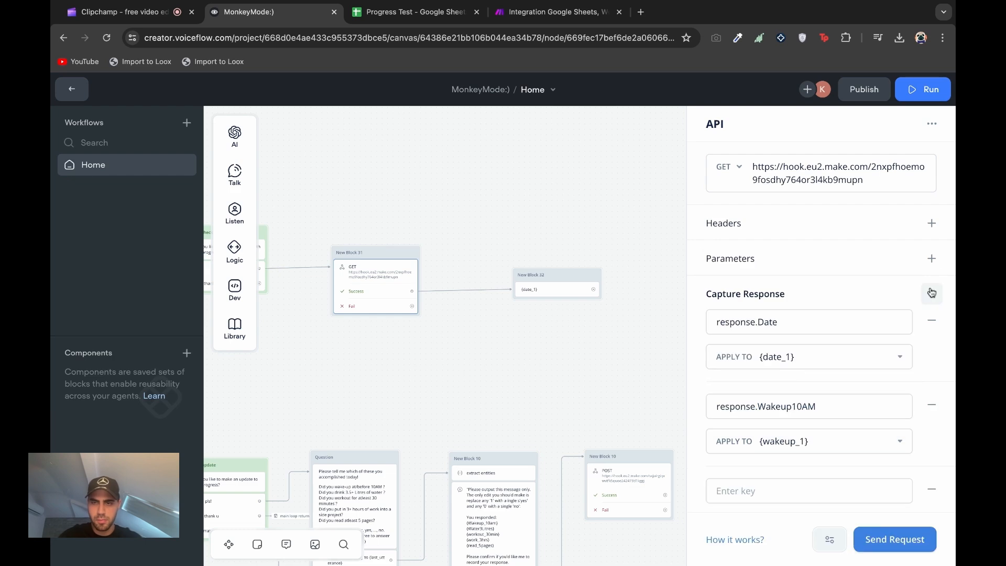
click(932, 294)
scroll(817, 377, down, 2)
click(811, 381)
text(response.read)
click(809, 410)
text(read)
Test the request and correct the read key's casing to response.Read
click(772, 335)
scroll(806, 419, up, 3)
click(894, 539)
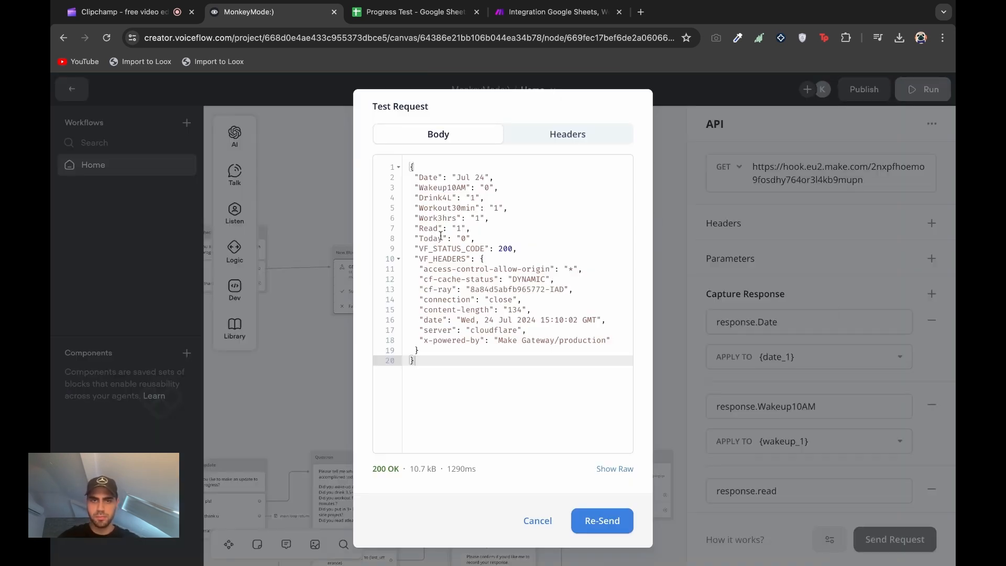
click(537, 520)
click(762, 491)
text(R)
scroll(762, 491, down, 2)
click(765, 473)
Add capture keys response.Workout3hrs and another response. field, then test the request
text(response.Workout3hrs)
scroll(767, 476, down, 1)
click(768, 478)
text(response.)
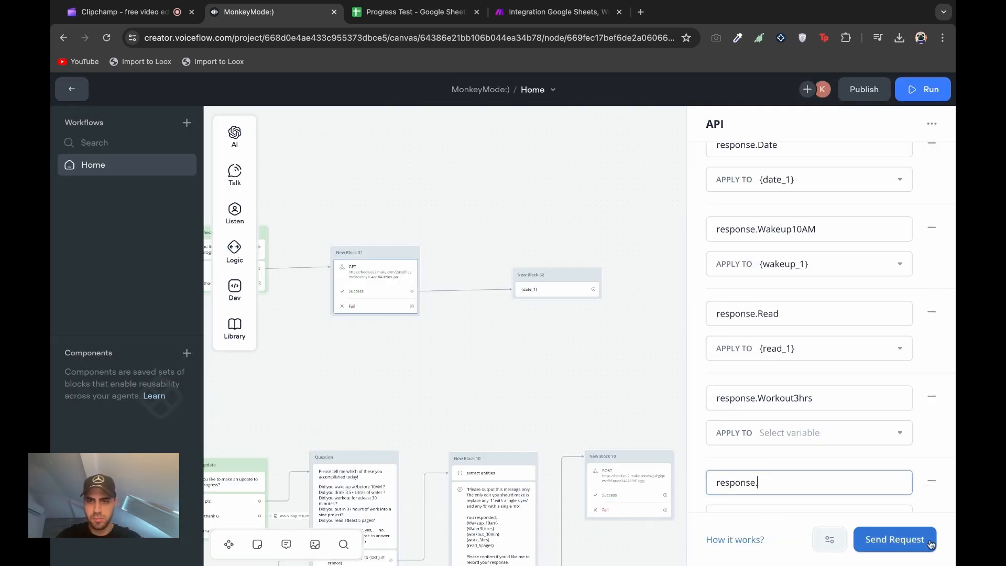
click(932, 544)
click(538, 520)
Correct the keys to response.Workout30min and response.Work3hrs and re-test the request
click(838, 398)
key(BackSpace)
key(BackSpace)
key(BackSpace)
text(0min)
click(786, 478)
text(Work3hrs)
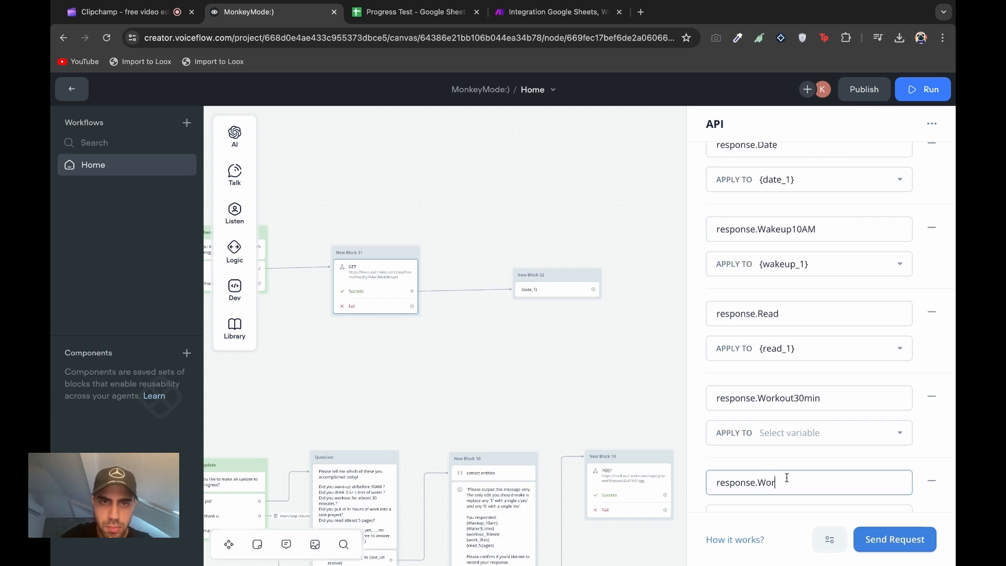
scroll(780, 466, down, 3)
scroll(772, 445, up, 3)
scroll(808, 214, down, 2)
click(895, 539)
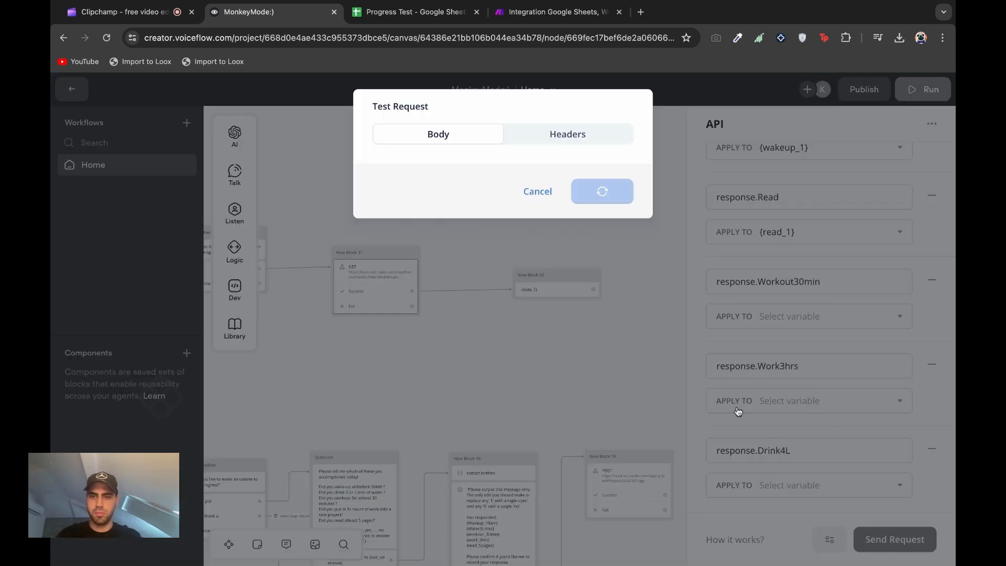
click(537, 521)
scroll(782, 424, up, 2)
scroll(784, 424, up, 1)
Create workout_1 and work_1 variables for the Workout30min and Work3hrs fields
click(790, 455)
text(workout_1)
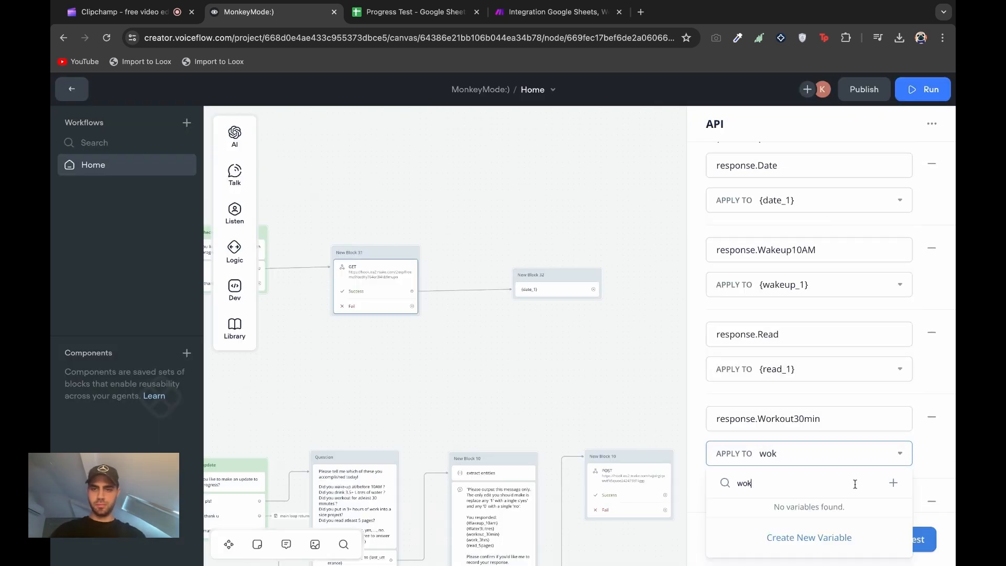
click(833, 537)
scroll(801, 471, down, 2)
click(784, 422)
text(work_1)
click(833, 383)
Apply the water_1 variable to the Drink4L field
scroll(817, 429, down, 1)
click(801, 486)
text(water_1)
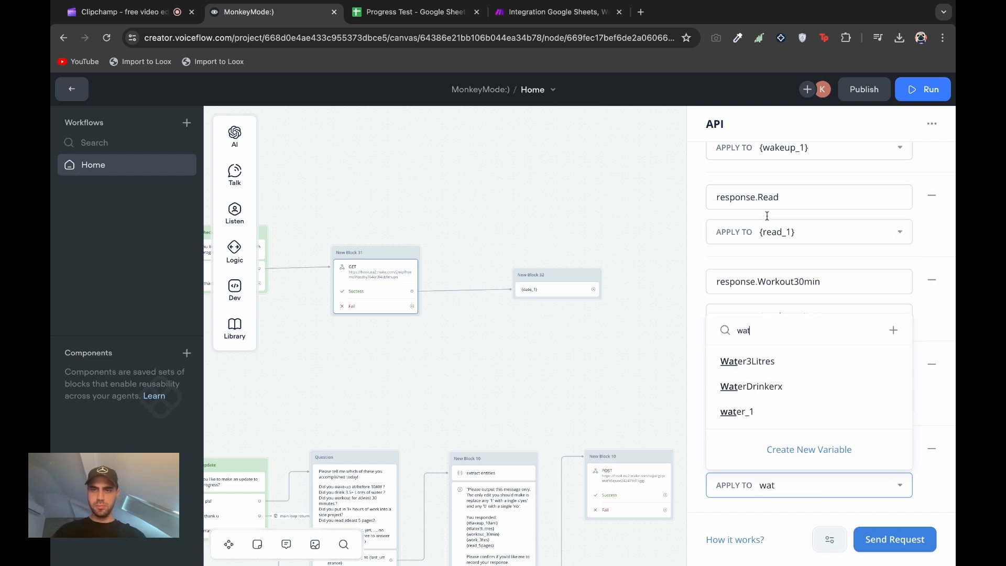
click(737, 412)
scroll(786, 382, up, 3)
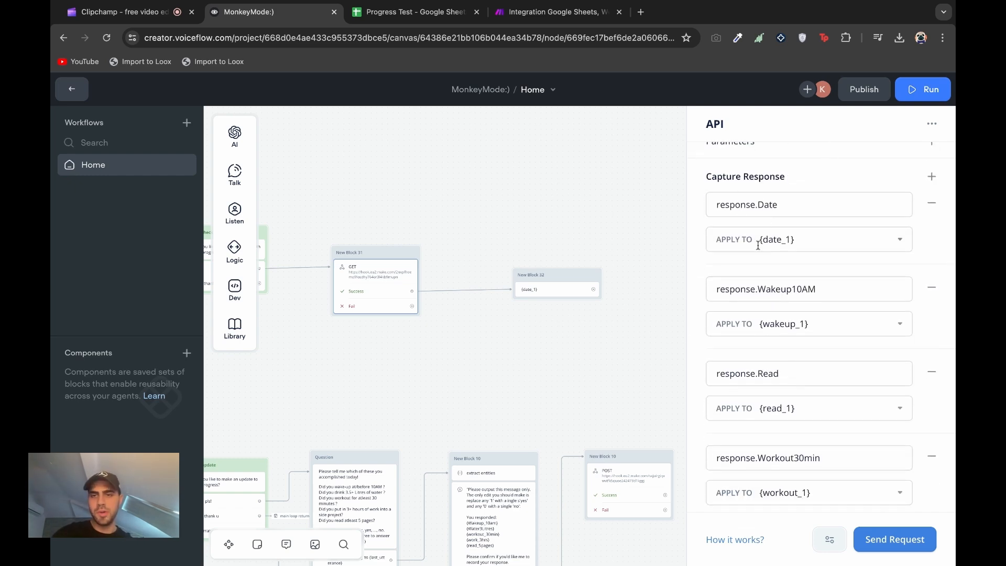
scroll(766, 259, down, 3)
scroll(766, 264, down, 1)
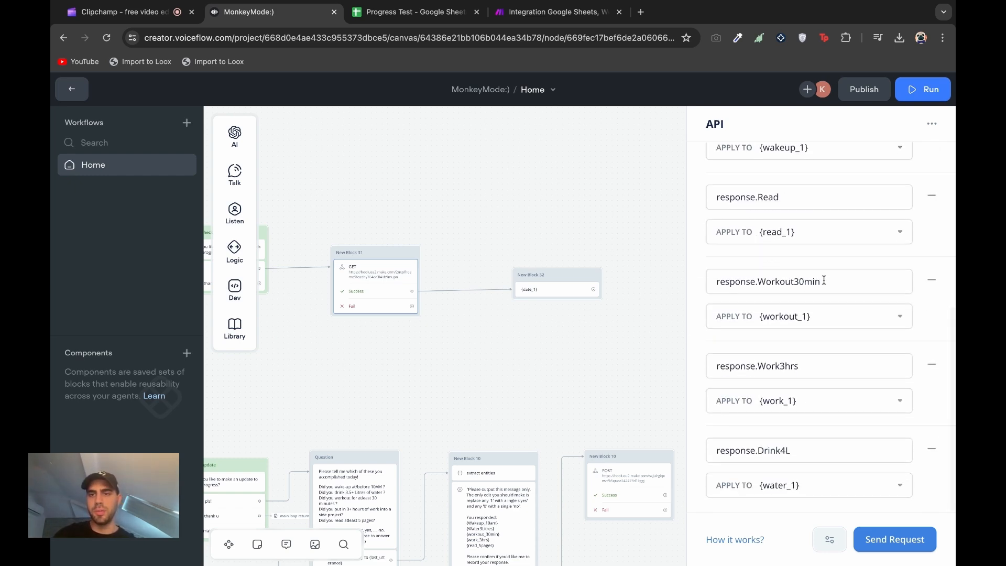
Insert the {workout_1} variable after the date in the reply text step
click(570, 280)
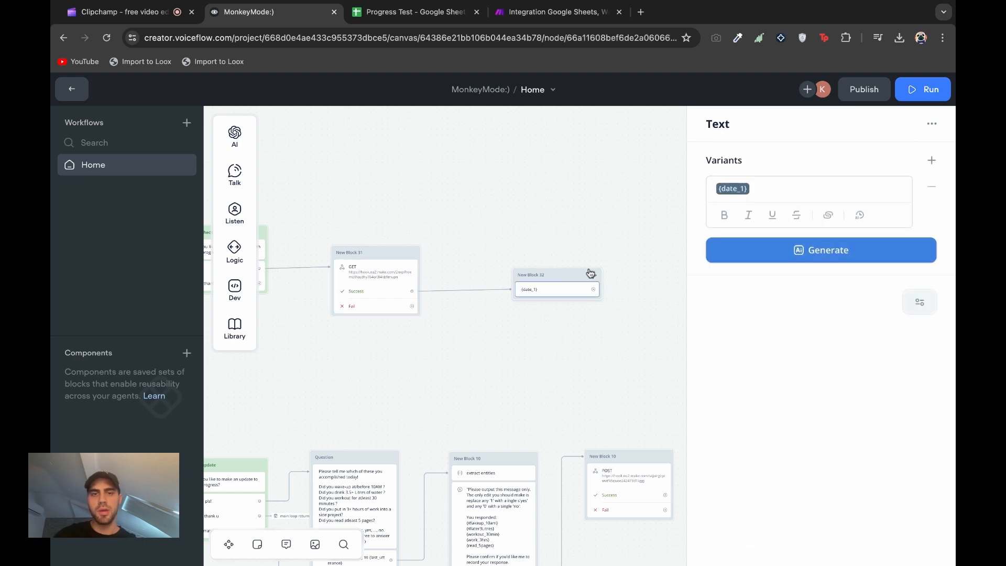
triple_click(768, 196)
click(768, 196)
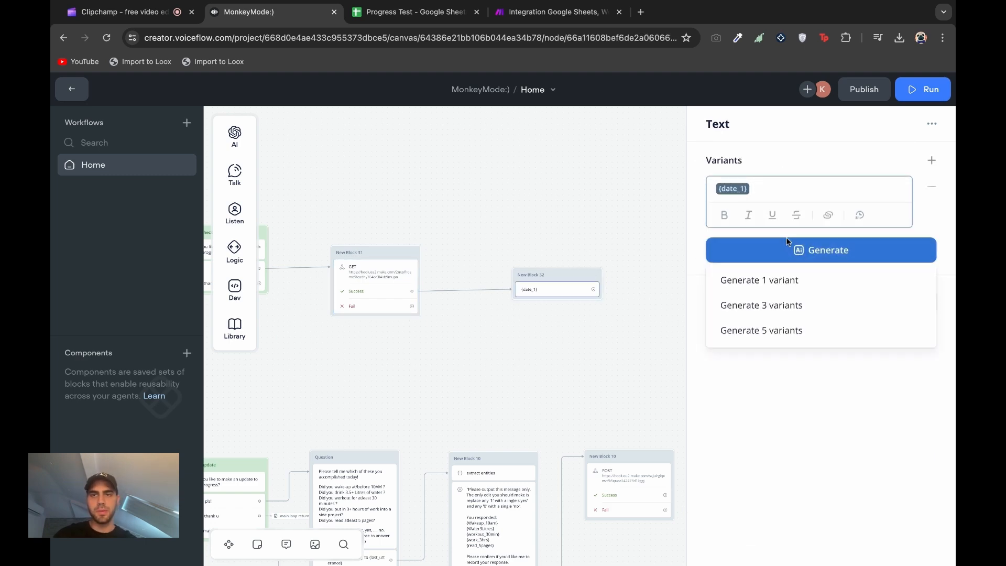
text({)
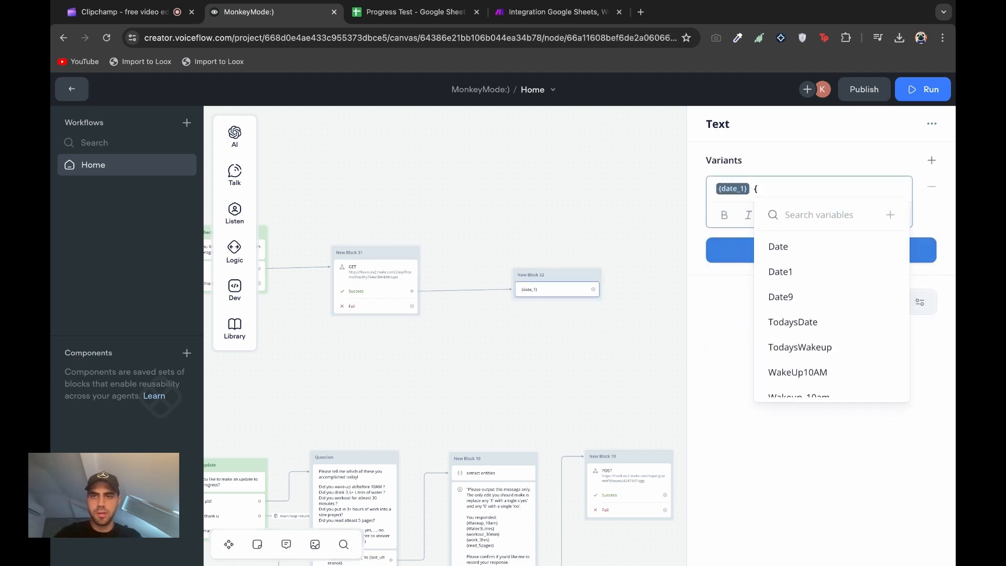
text(workout_)
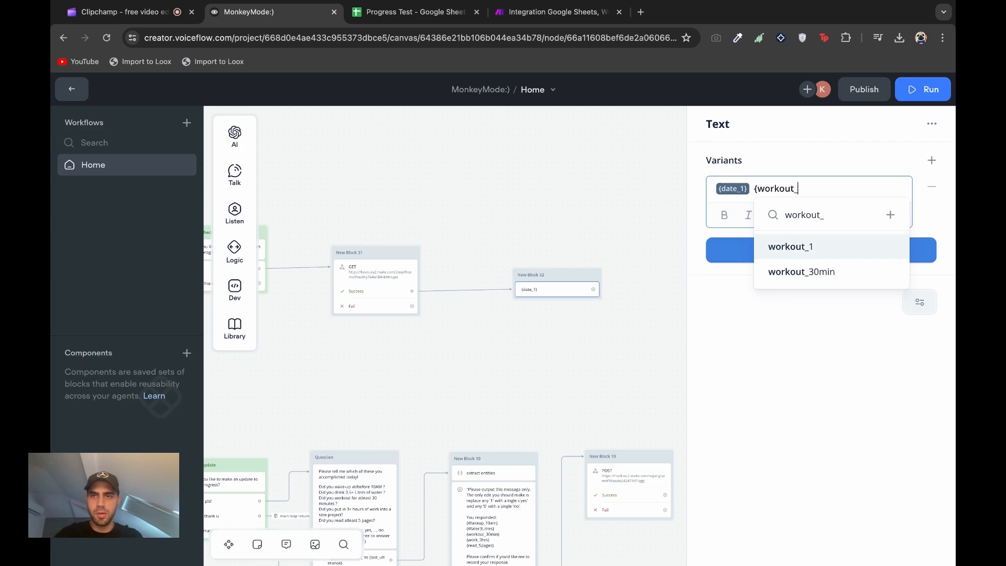
text(1})
click(800, 250)
key(BackSpace)
key(BackSpace)
click(799, 247)
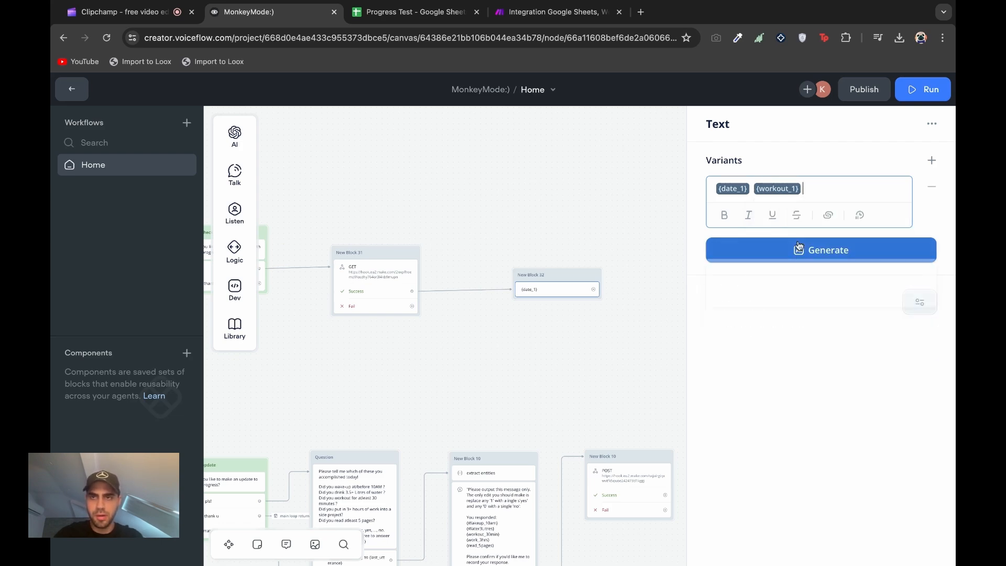
Append the work_1, read_1, water_1 and wakeup_1 variables to the text
text({work)
click(734, 272)
text({rea)
click(734, 270)
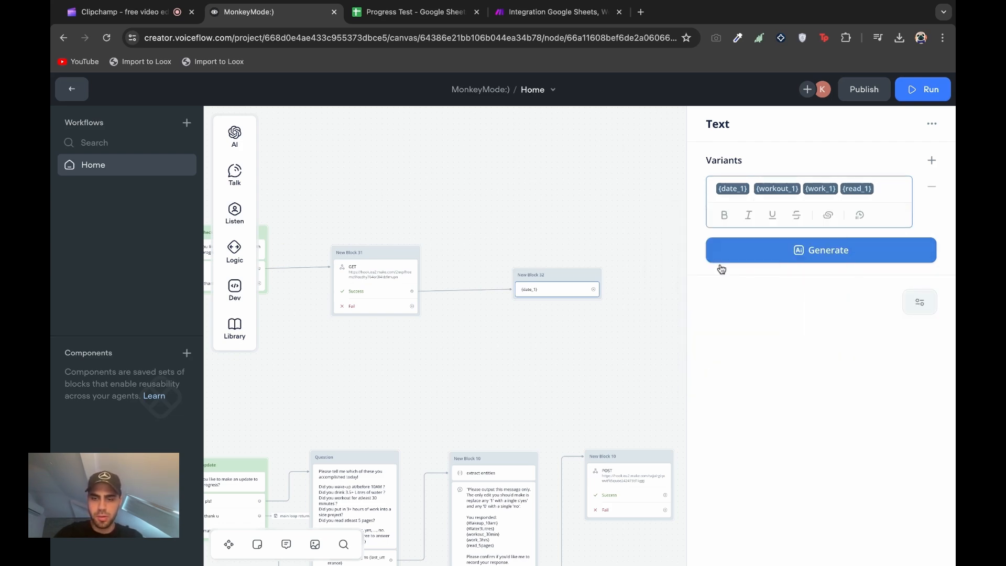
text({water)
click(794, 295)
text({wake)
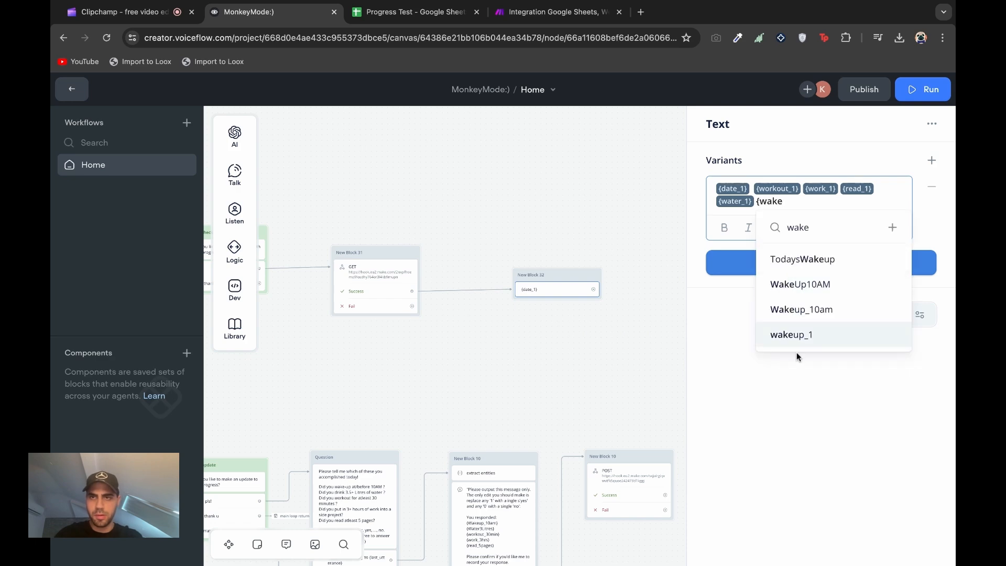
click(795, 334)
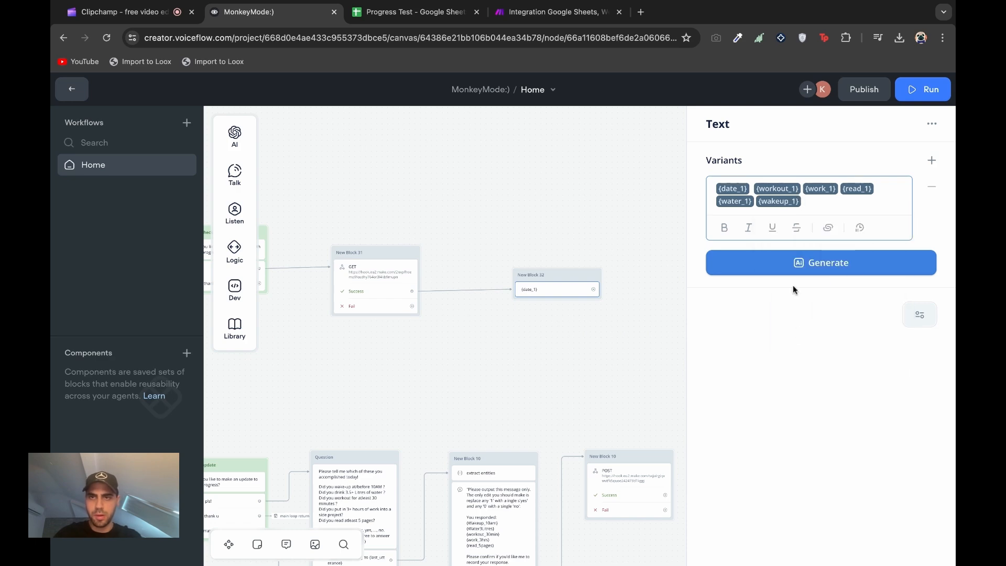
Test-run the flow from New Block 31 and select New Block 32's variable text
click(413, 253)
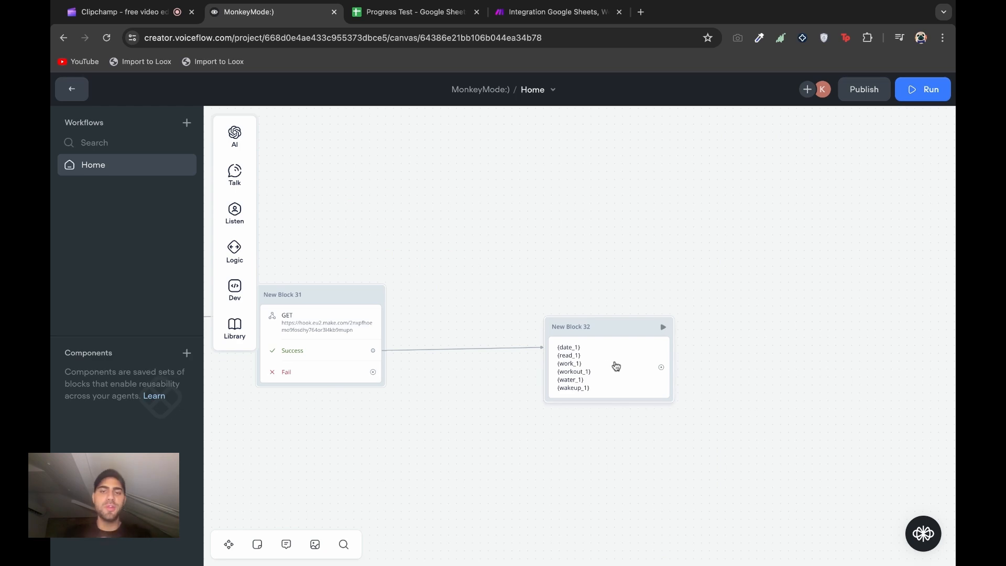
click(616, 367)
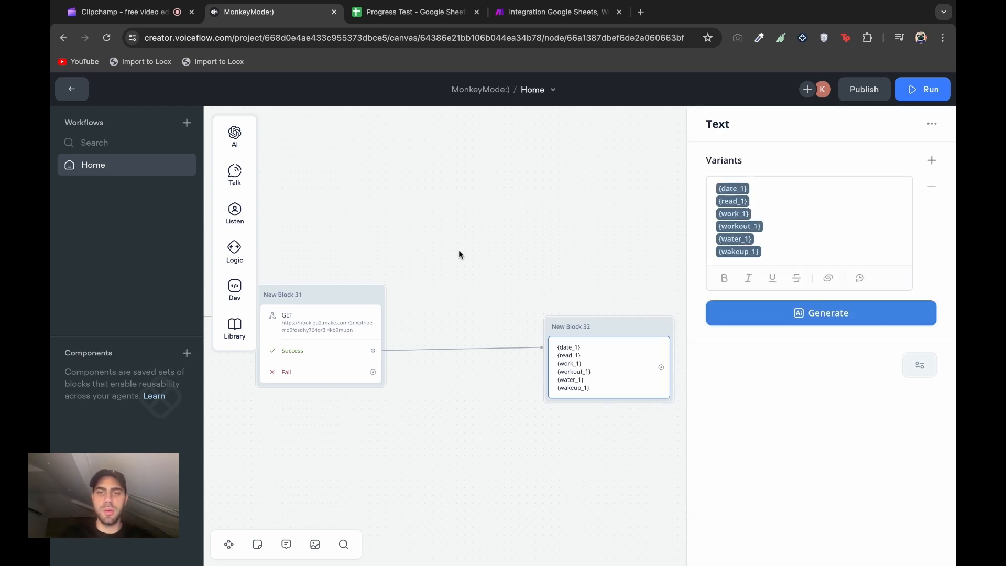
key(ctrl+a)
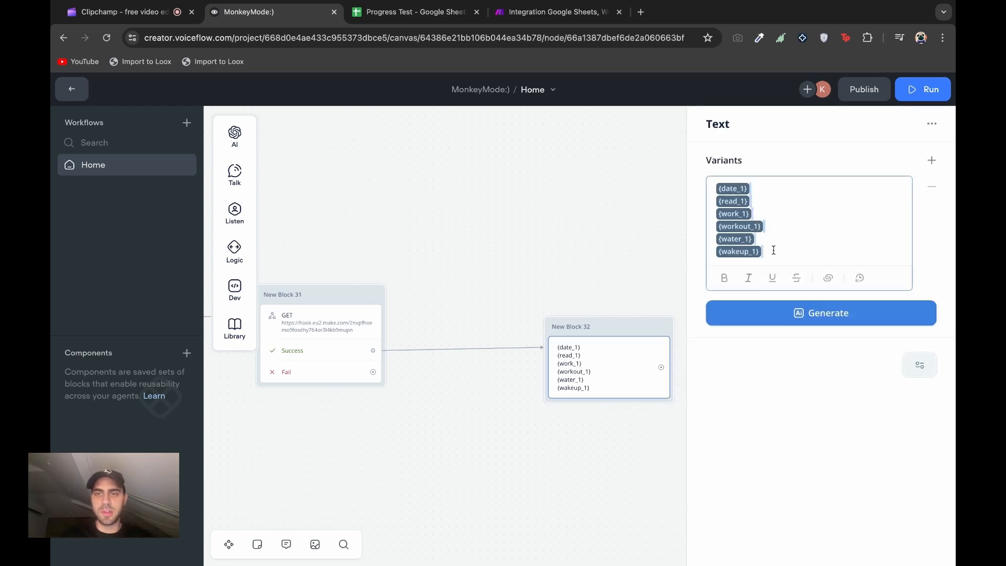
Delete New Block 32 and drag a new connection out of the Success path
drag(580, 414, 467, 252)
key(Delete)
drag(373, 350, 495, 348)
mouse_move(541, 361)
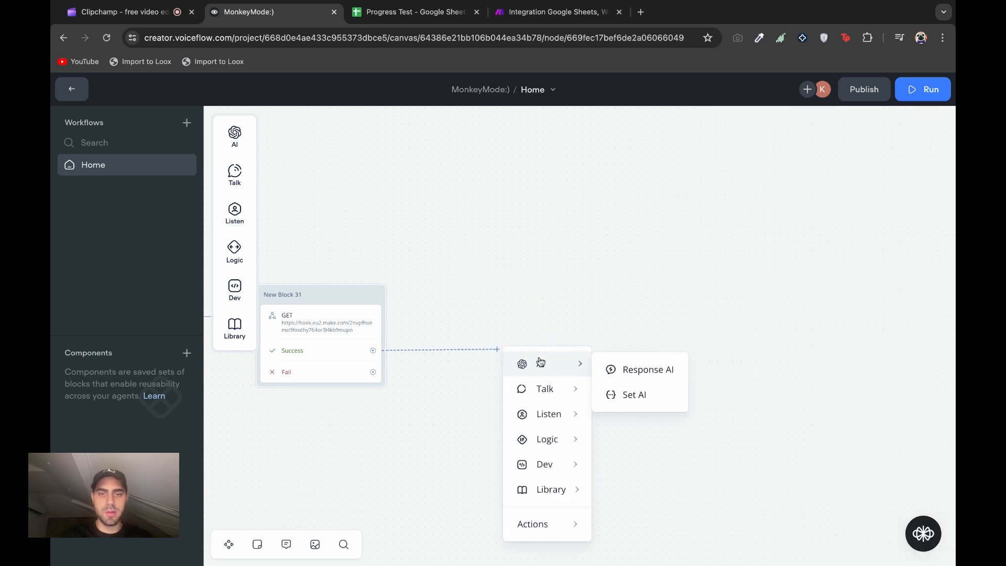
Create a Response AI block beside New Block 31 and open its prompt and model settings
click(630, 376)
drag(611, 327, 585, 325)
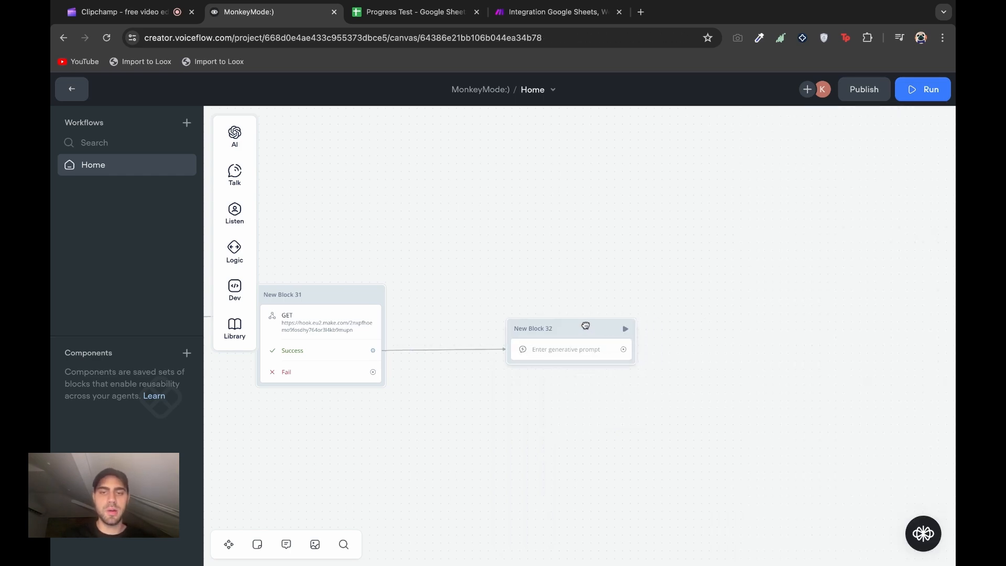
click(589, 352)
click(780, 242)
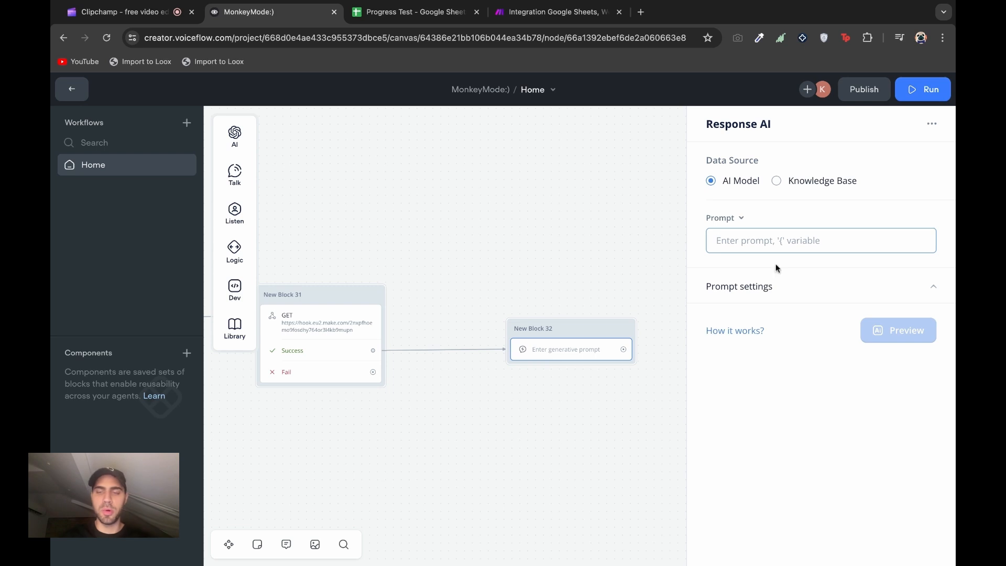
click(783, 286)
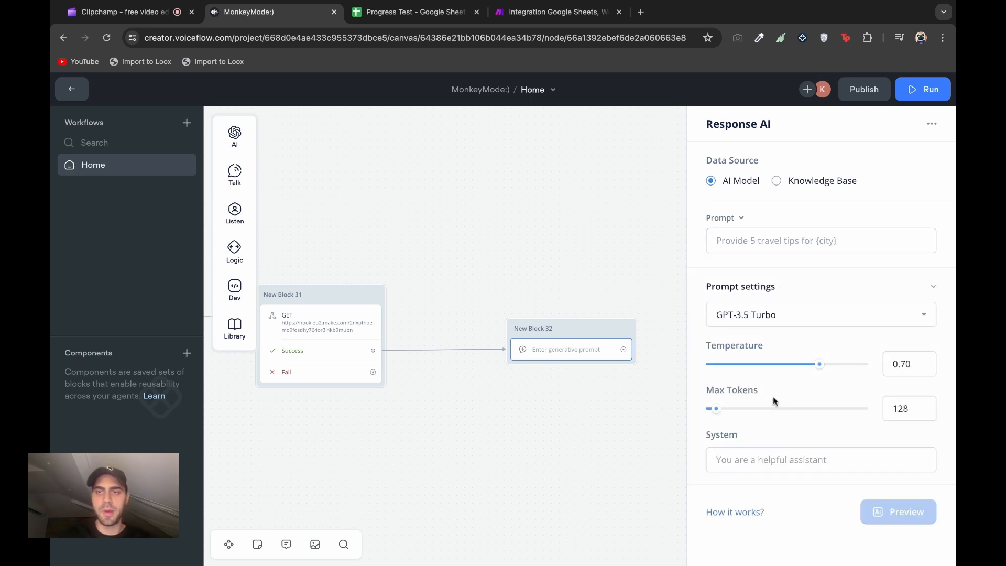
click(758, 460)
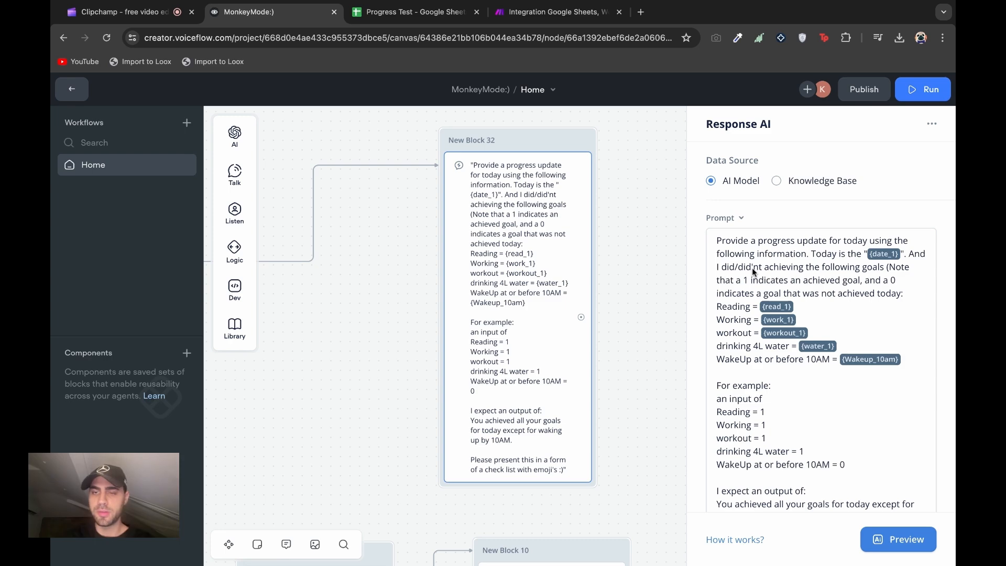
Set the Response AI block's Max Tokens from 128 to 909
scroll(821, 325, down, 1)
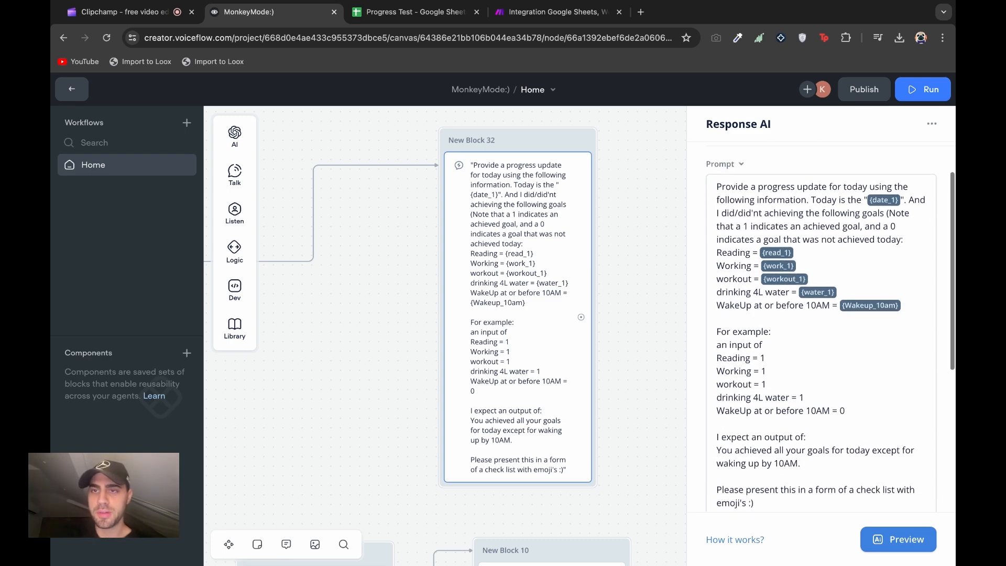
scroll(821, 325, down, 5)
scroll(821, 325, up, 6)
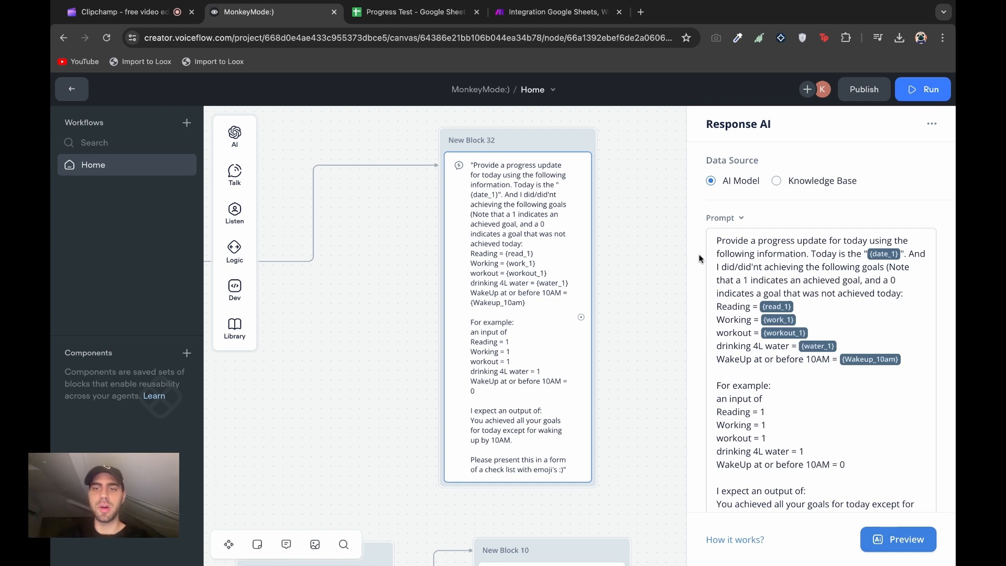
scroll(700, 258, down, 6)
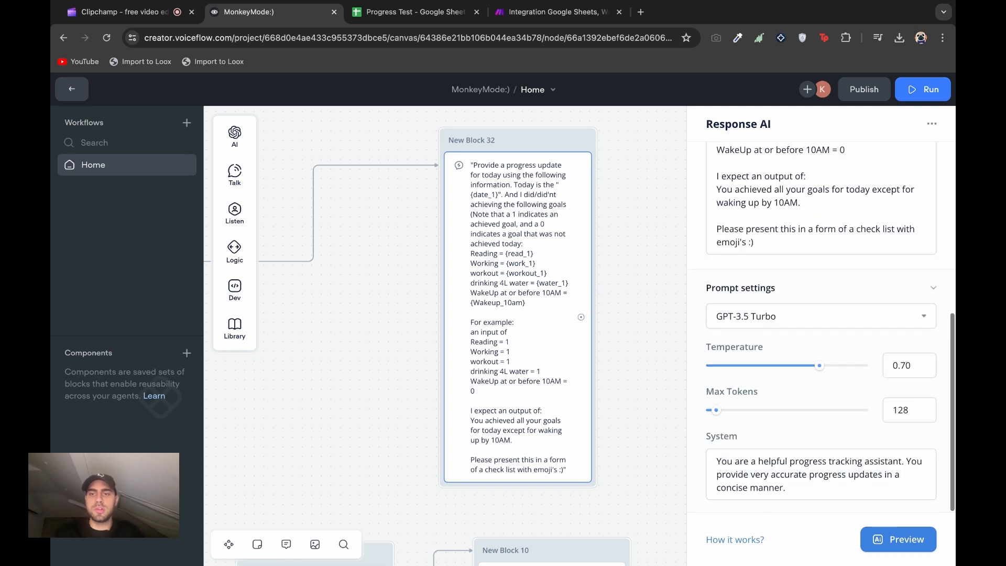
drag(717, 461, 744, 461)
click(780, 412)
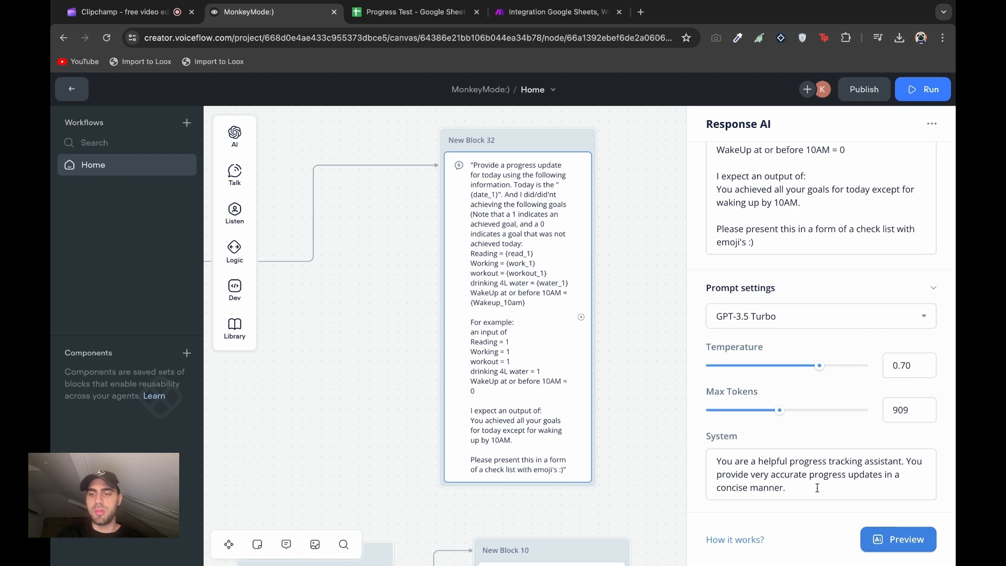
scroll(858, 429, up, 5)
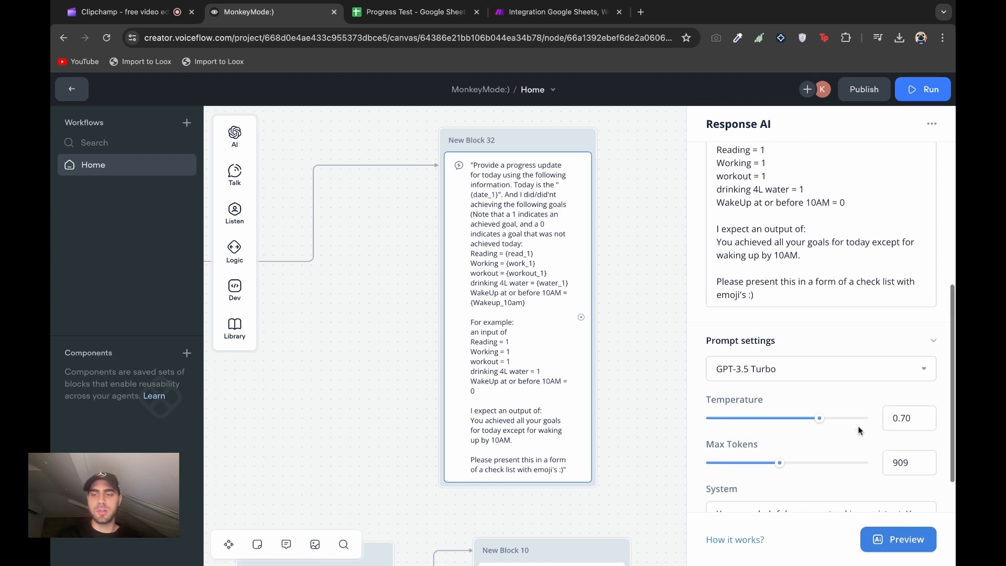
scroll(860, 430, down, 1)
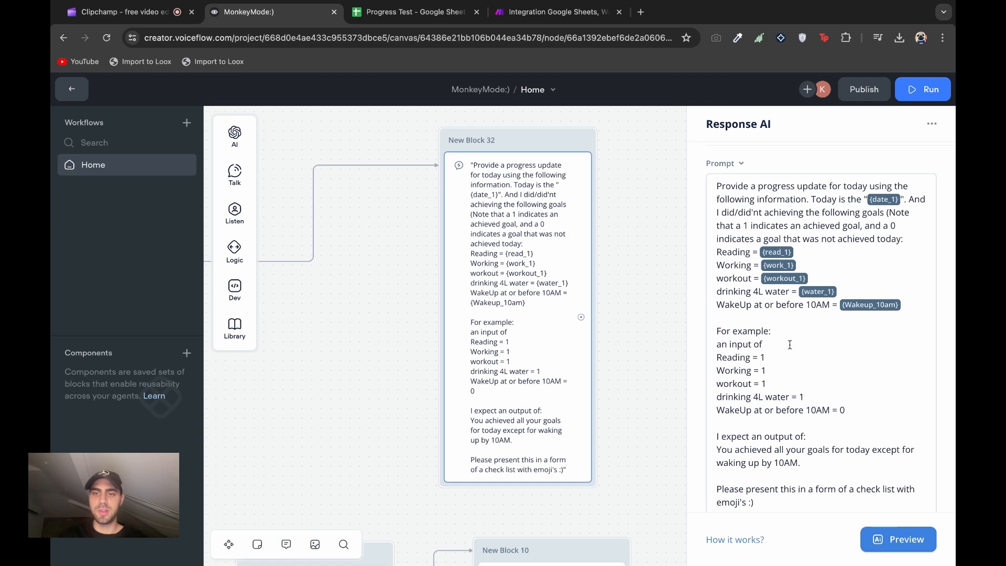
scroll(791, 341, down, 3)
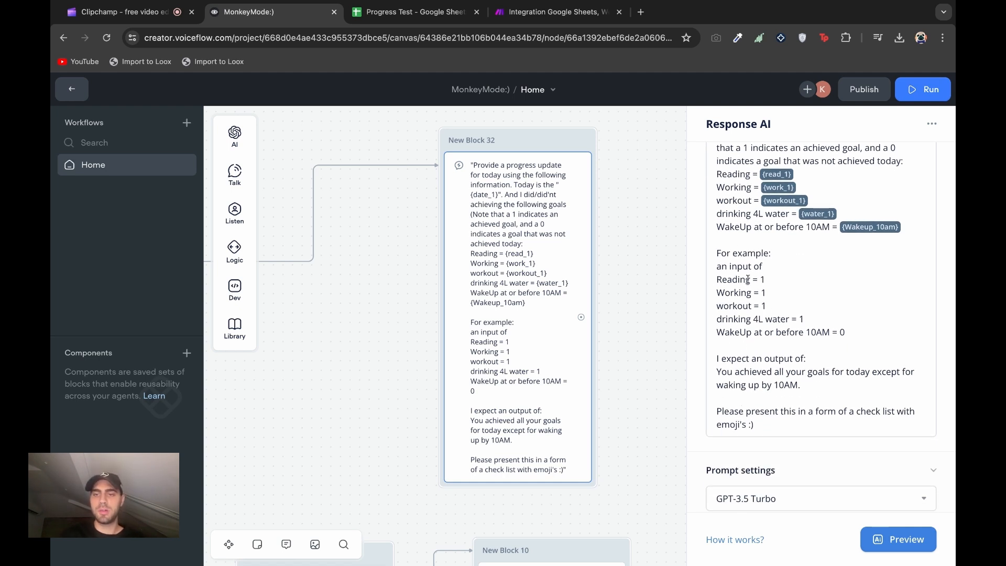
click(714, 257)
click(841, 335)
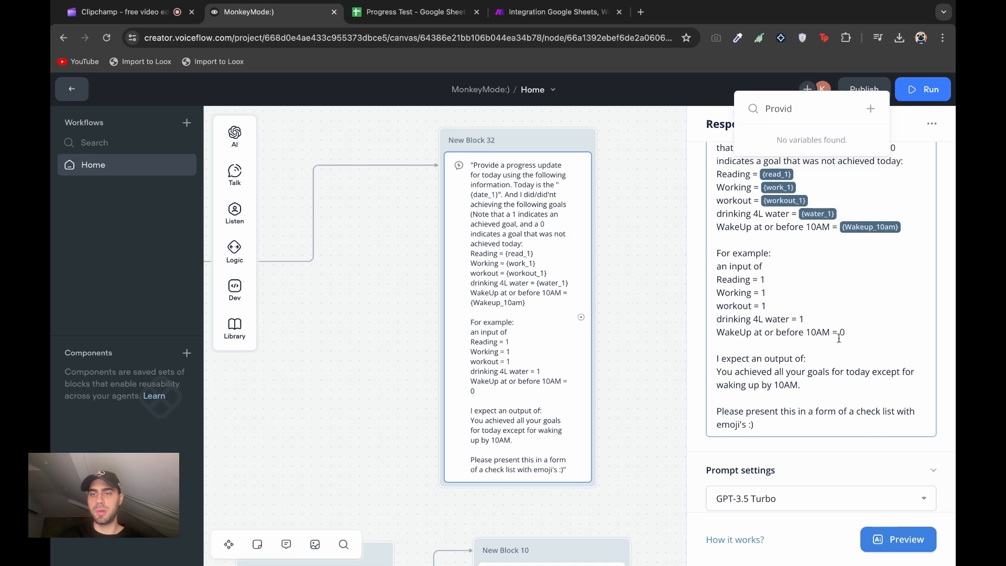
click(856, 327)
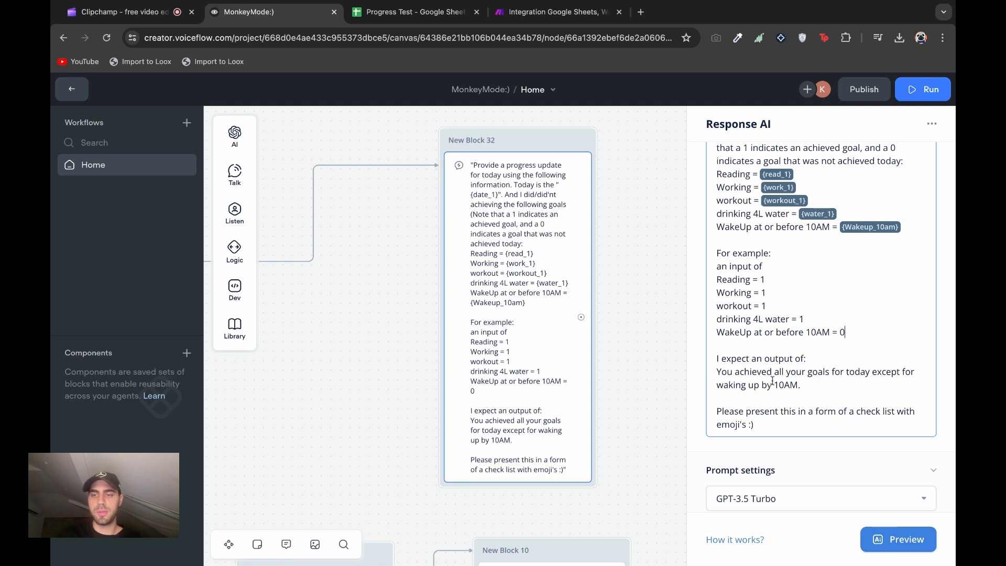
triple_click(780, 425)
click(780, 422)
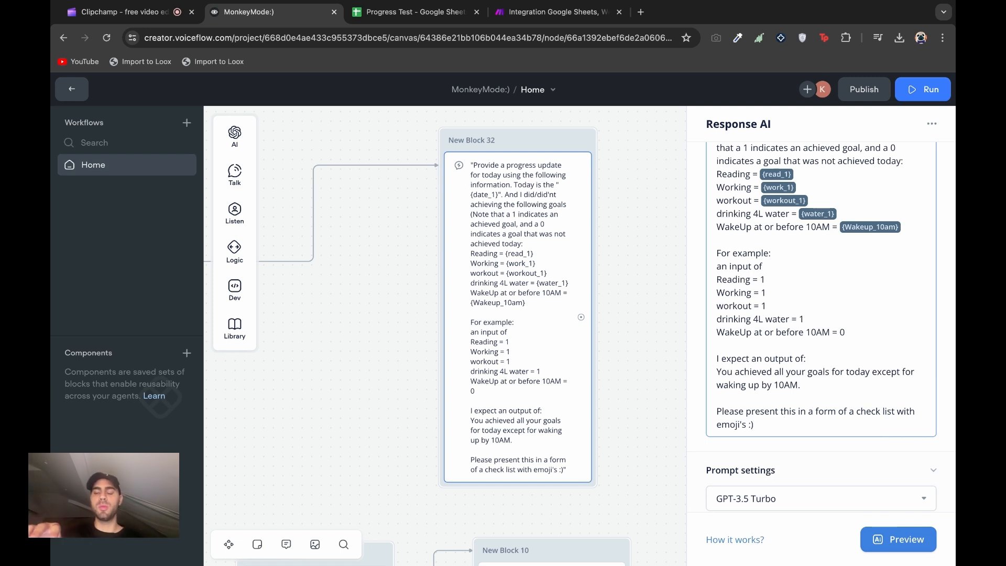
click(676, 393)
scroll(457, 251, down, 4)
click(446, 275)
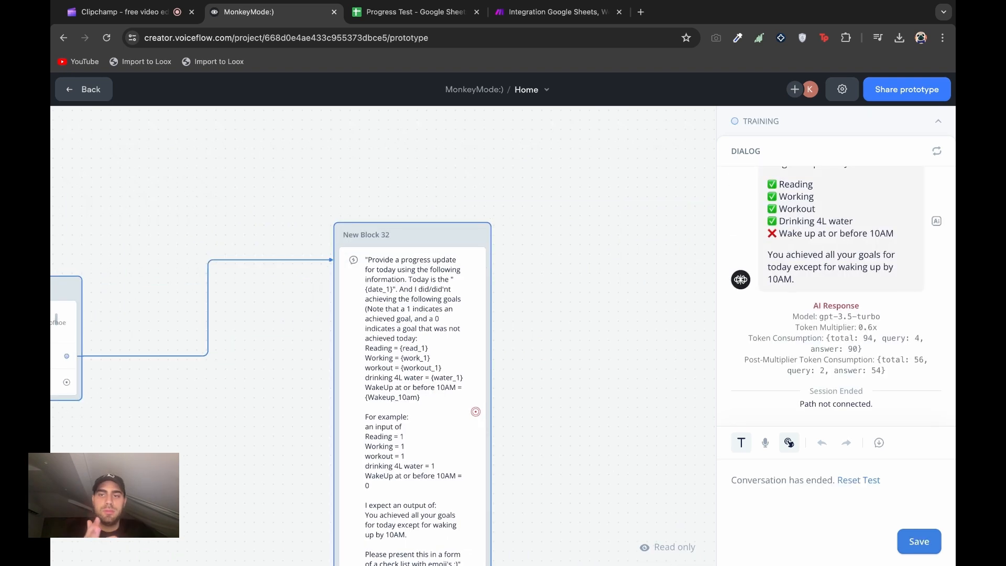
Scroll up in the test dialog to read the Jul 24 progress update checklist
scroll(788, 219, up, 2)
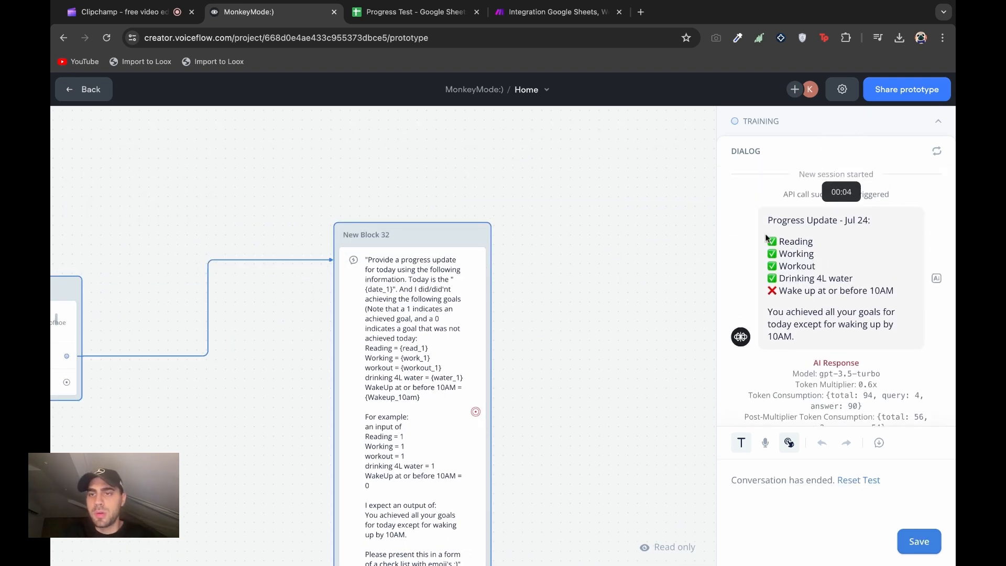